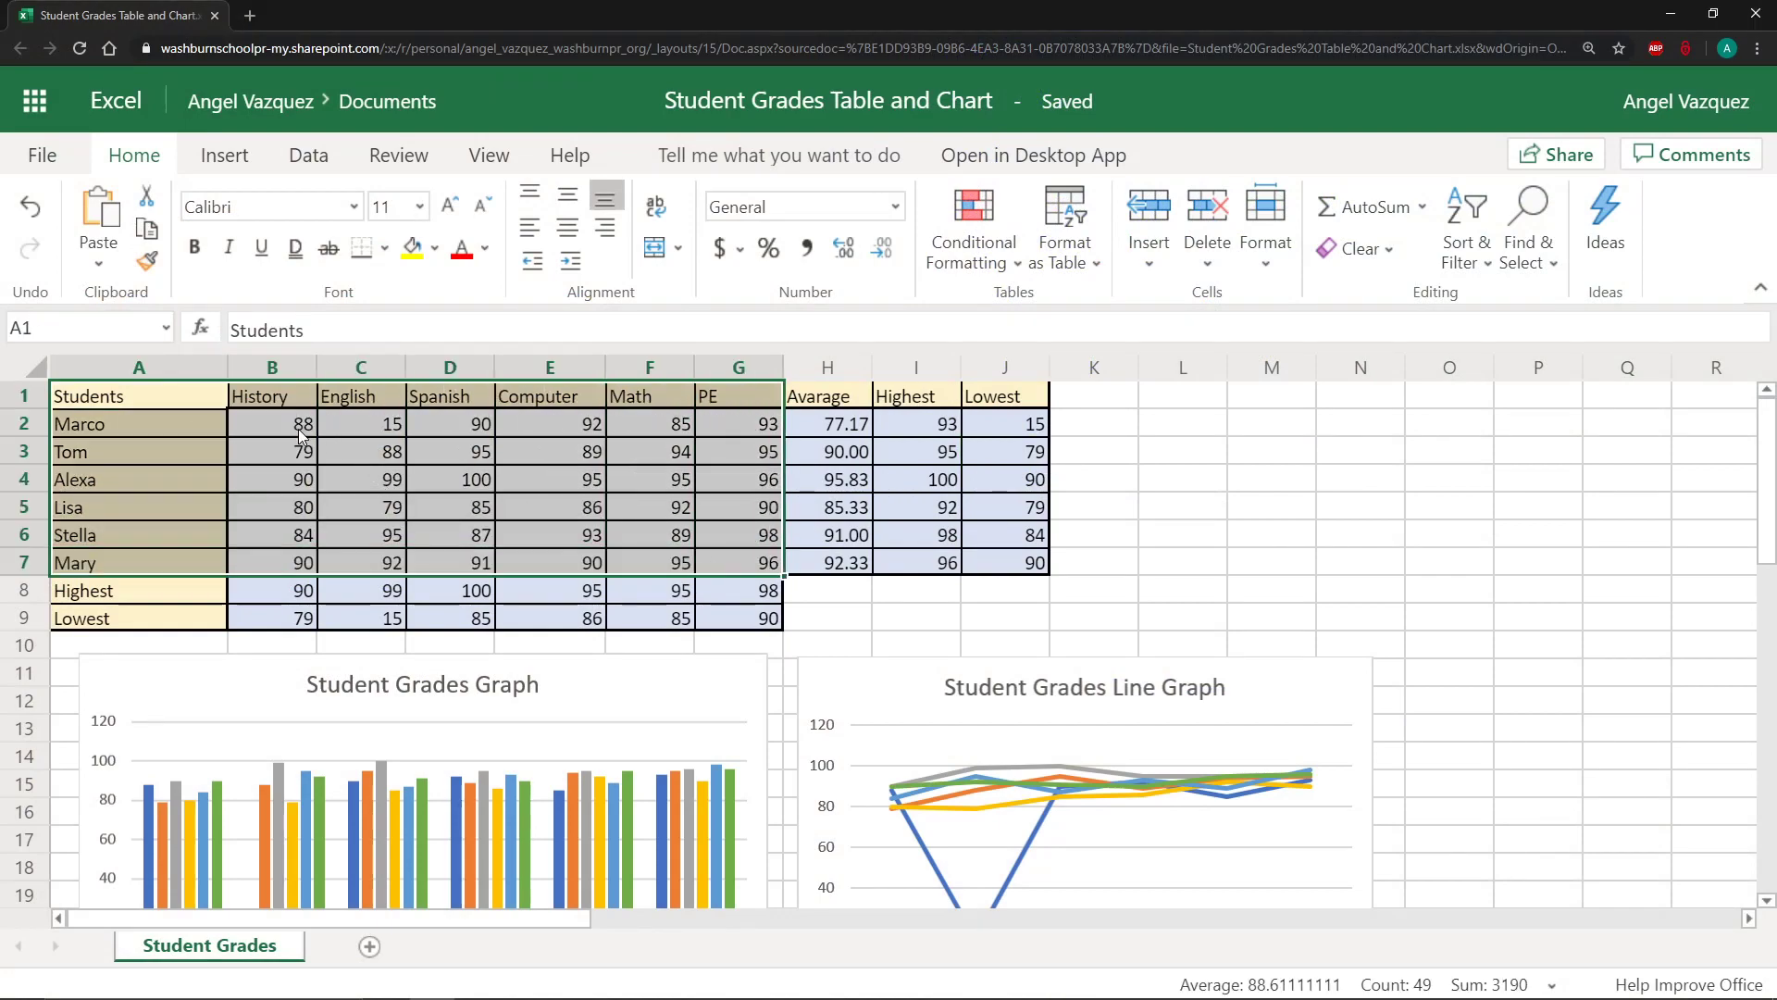
pyautogui.moveTo(259, 422); pyautogui.dragTo(740, 585)
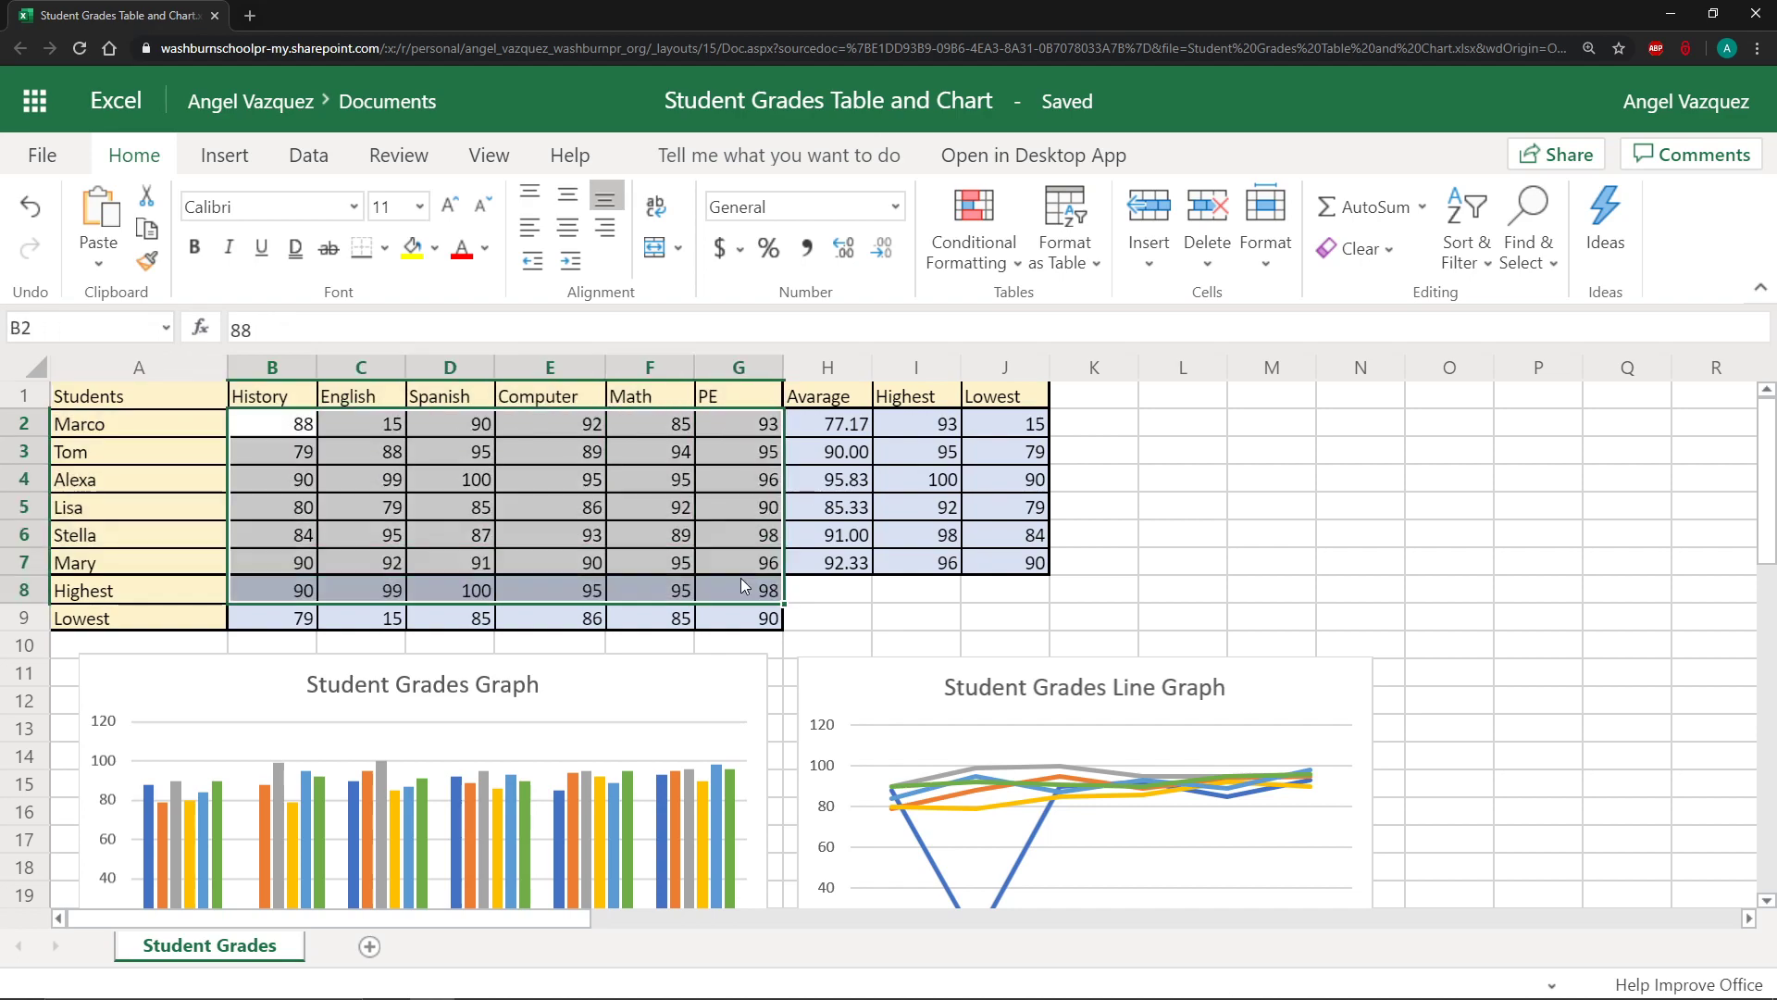
pyautogui.click(953, 739)
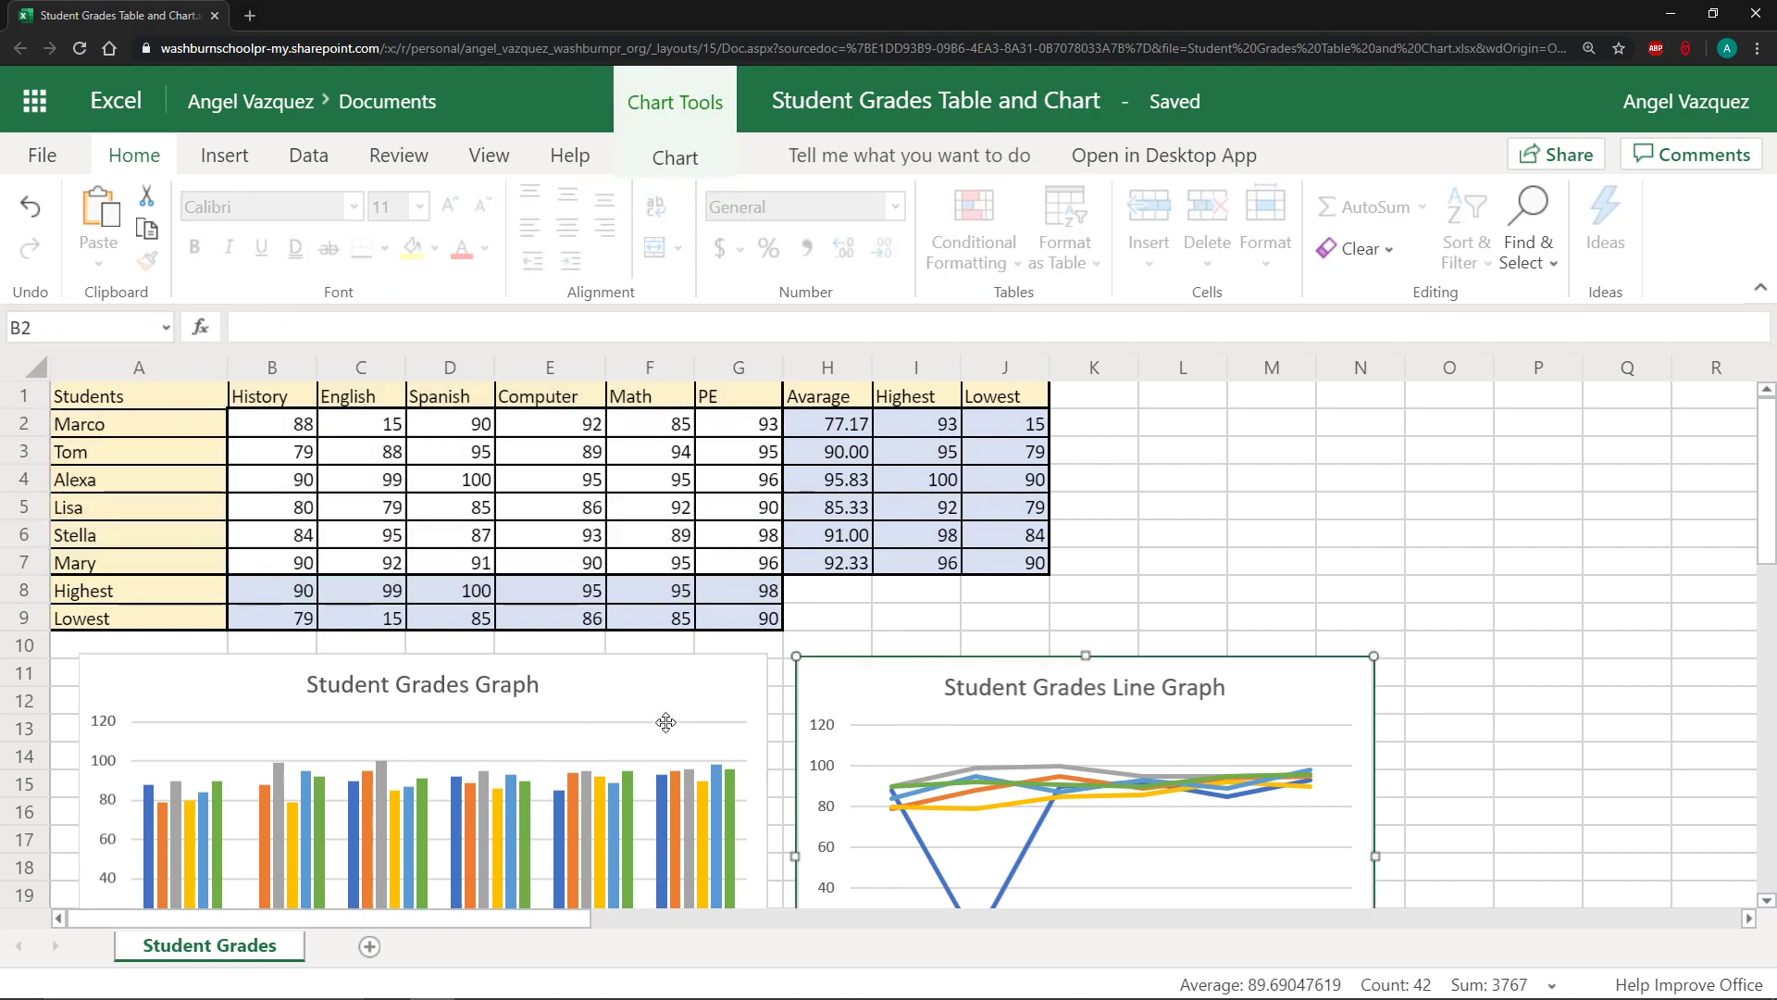
pyautogui.scroll(-3, 659, 714)
pyautogui.scroll(3, 659, 714)
# Step: Fill the Lowest column J1:J7 across into column K and change the header in K1 to Grade
pyautogui.click(1095, 401)
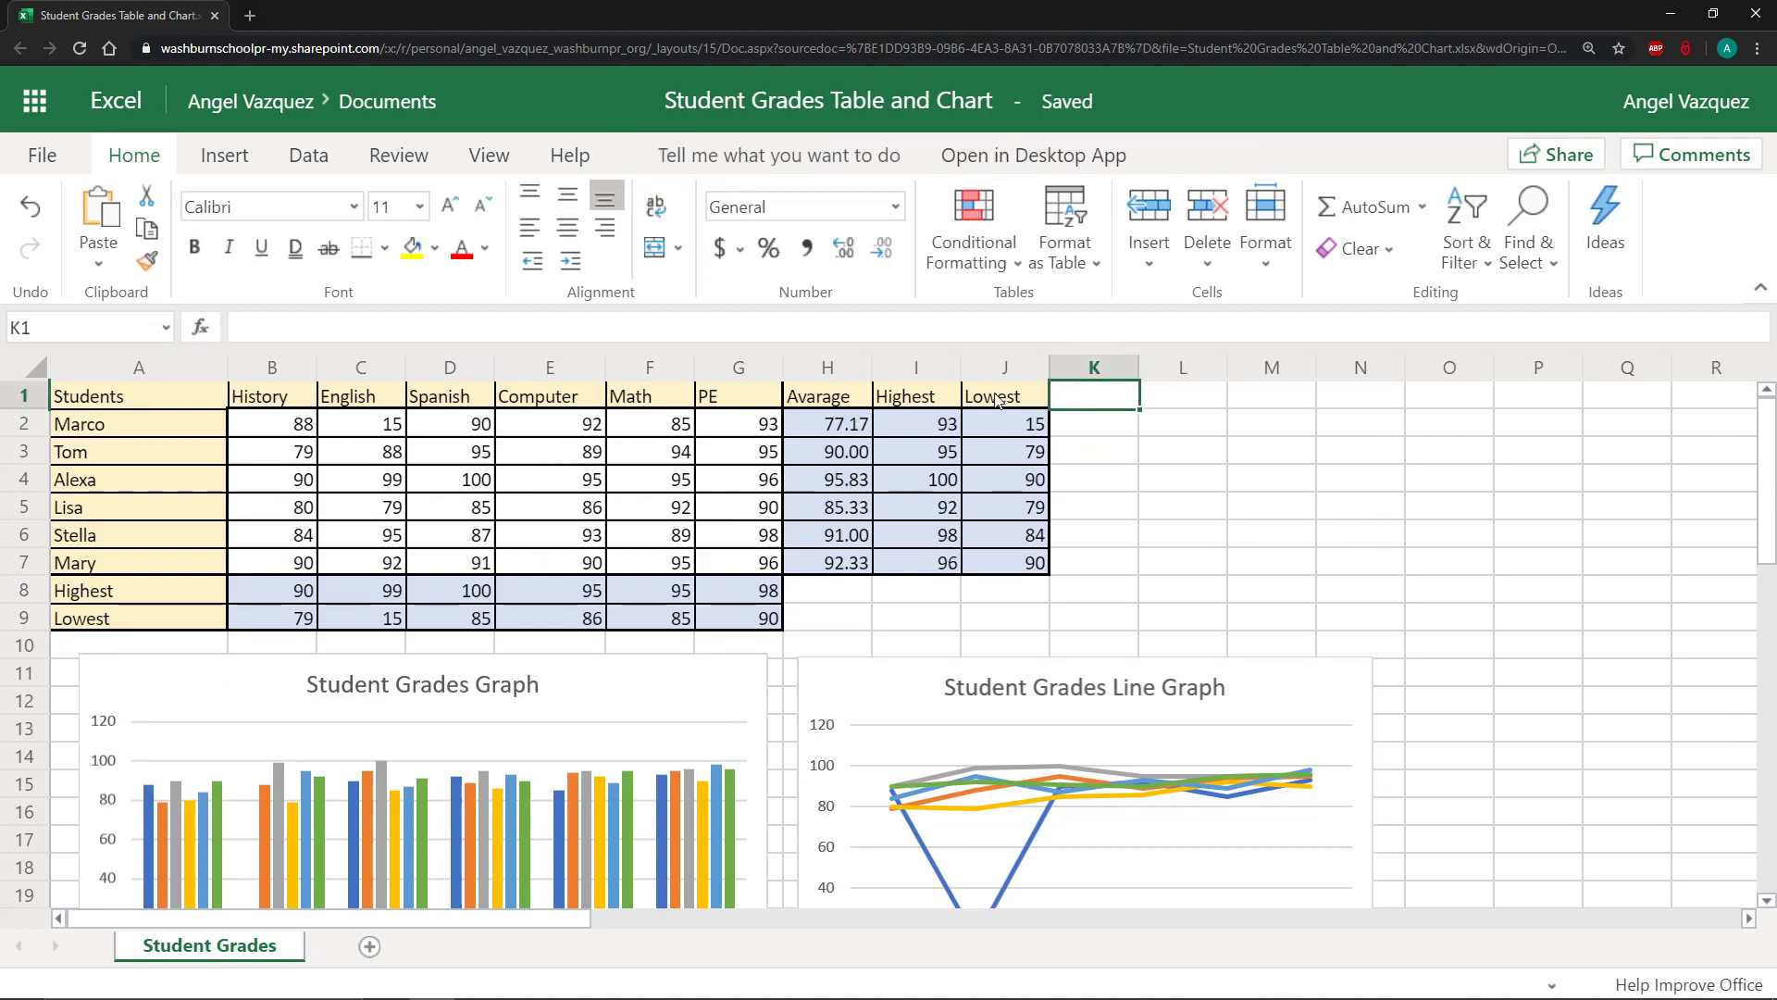
pyautogui.moveTo(1004, 398); pyautogui.dragTo(1100, 574)
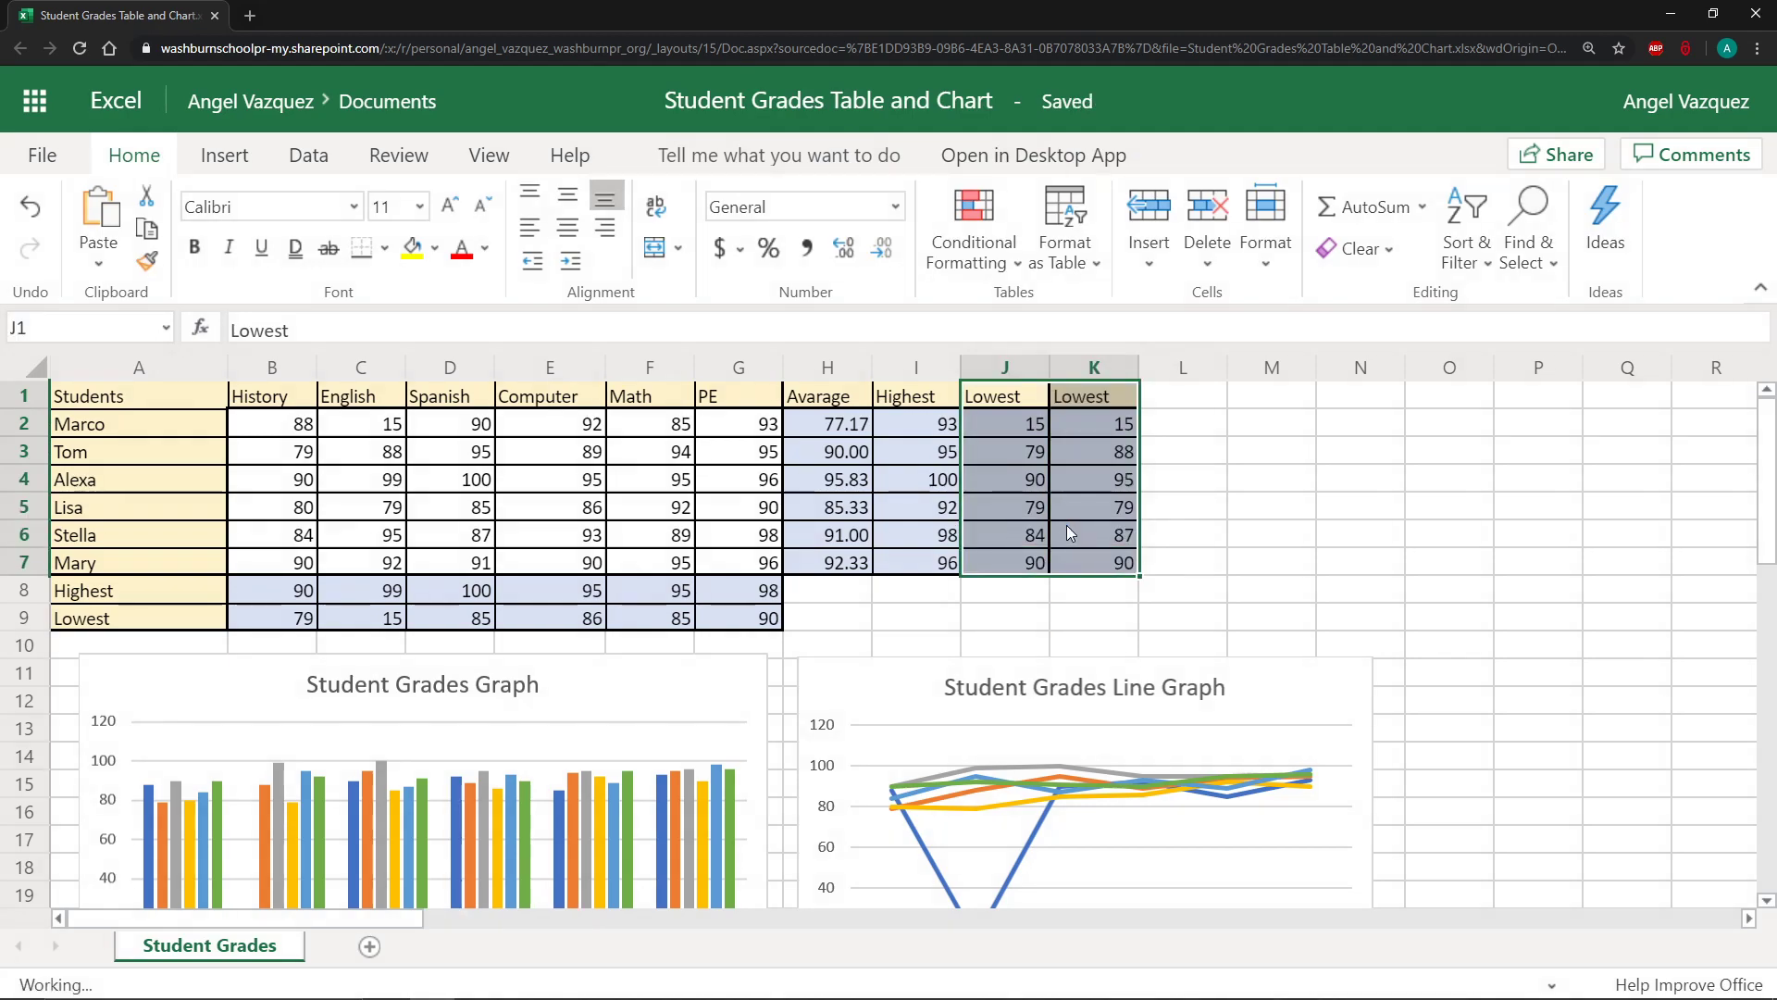
pyautogui.click(1085, 405)
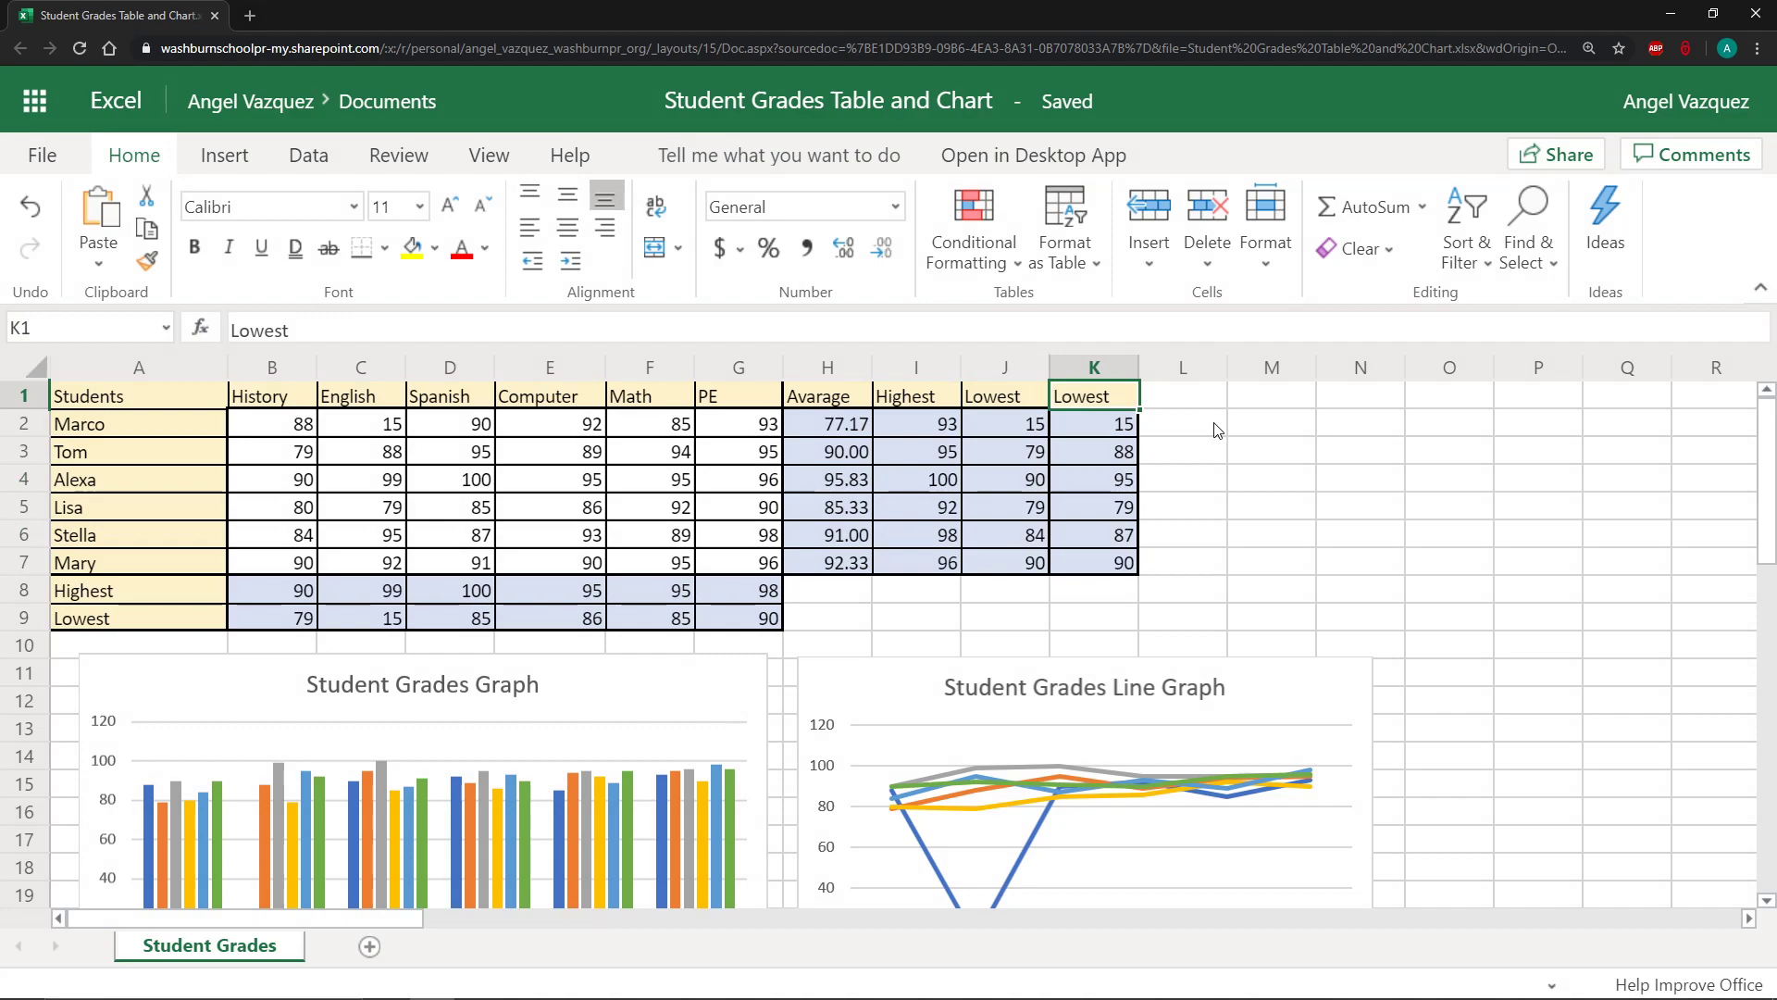
pyautogui.write('Grade')
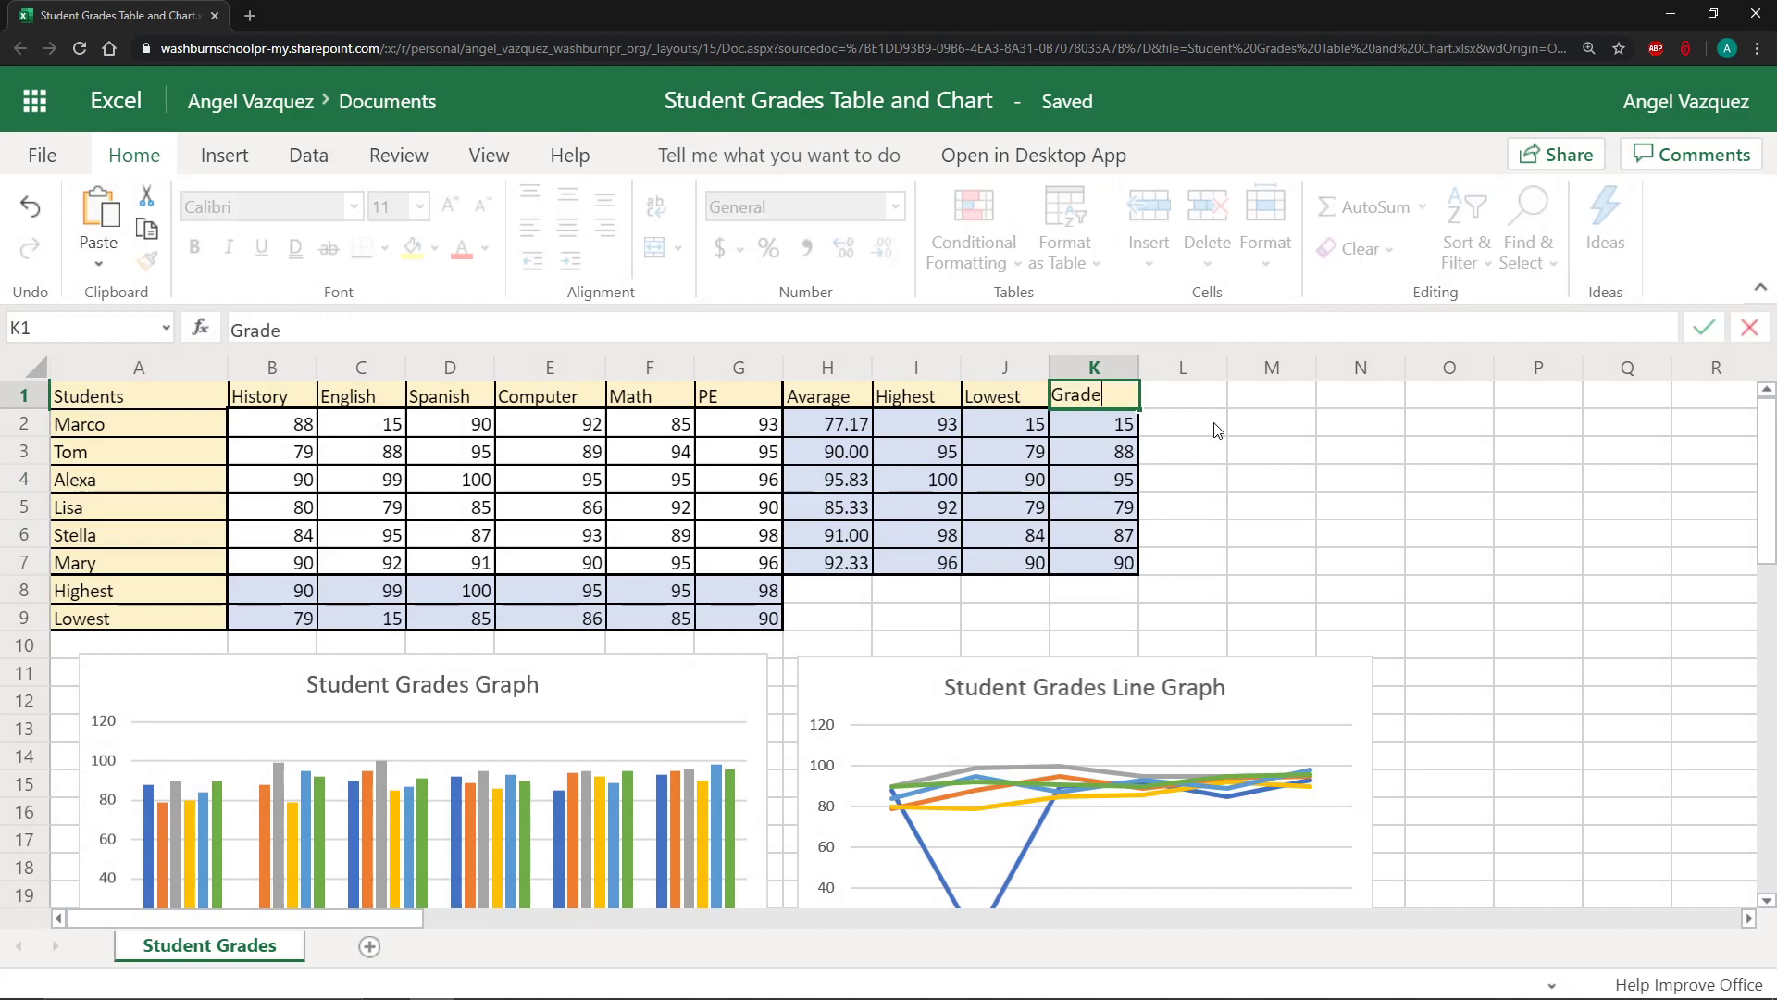
# Step: Clear the copied contents of K2:K7 while keeping the cell formatting
pyautogui.click(1129, 435)
pyautogui.moveTo(1120, 431); pyautogui.dragTo(1105, 558)
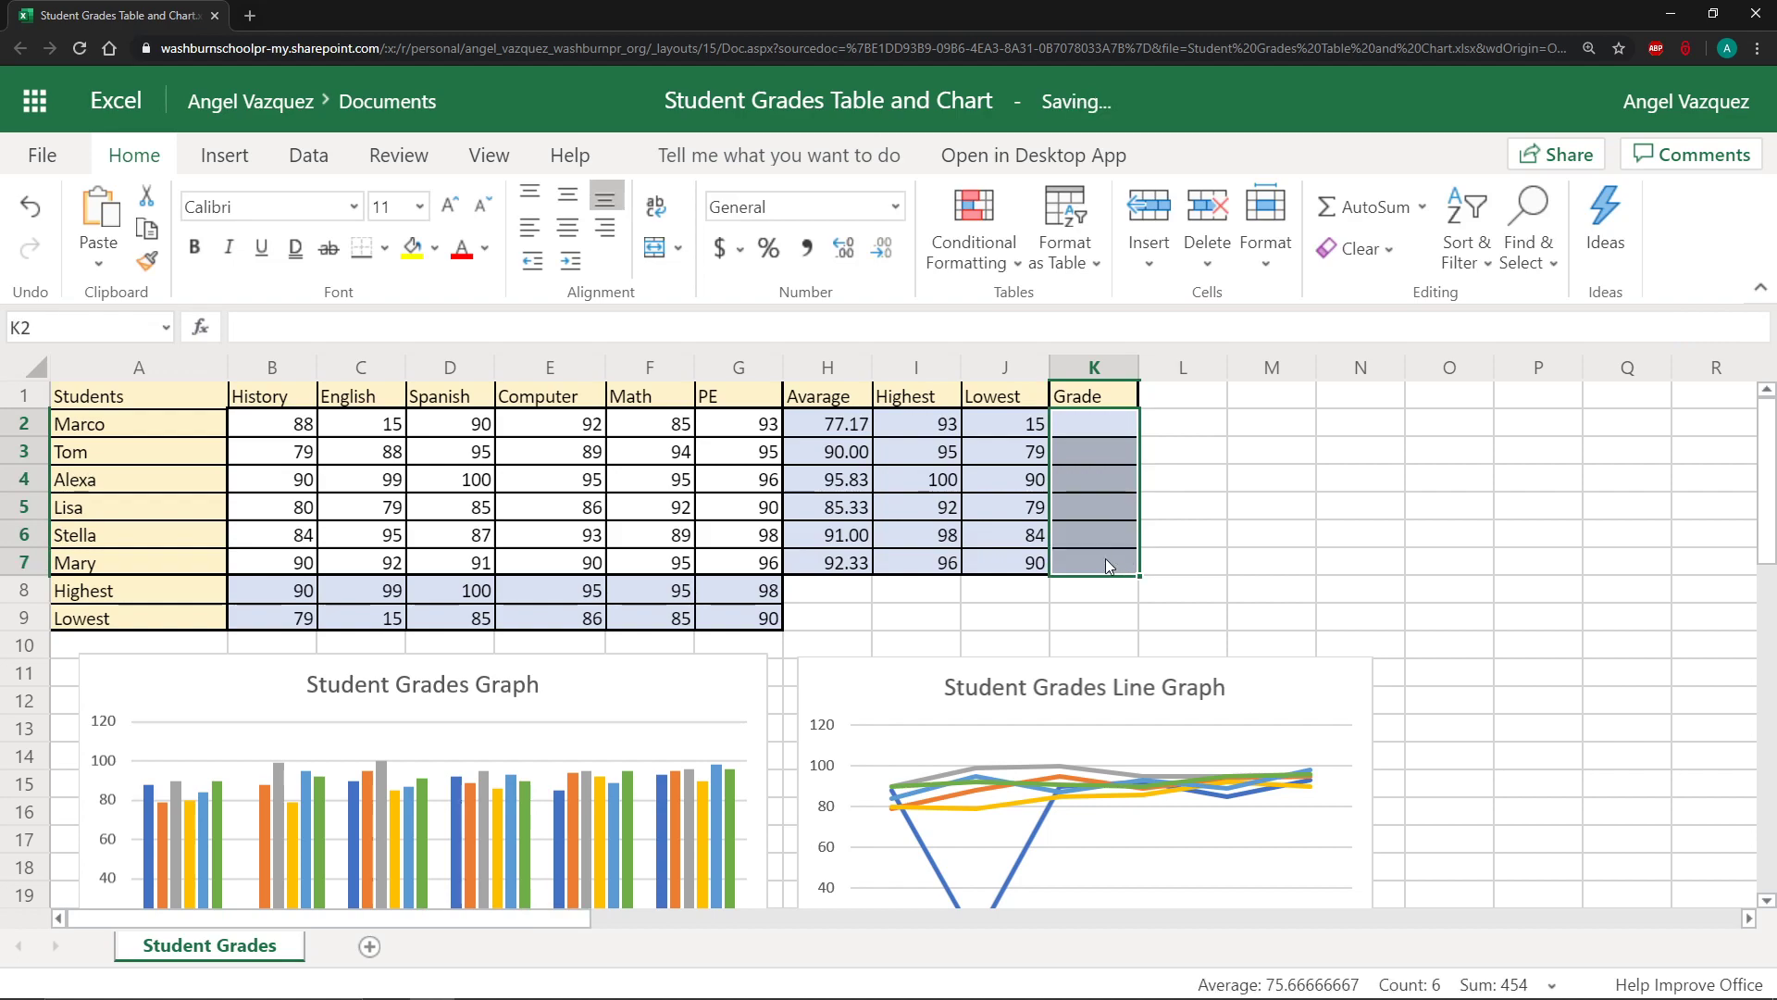
pyautogui.press('Delete')
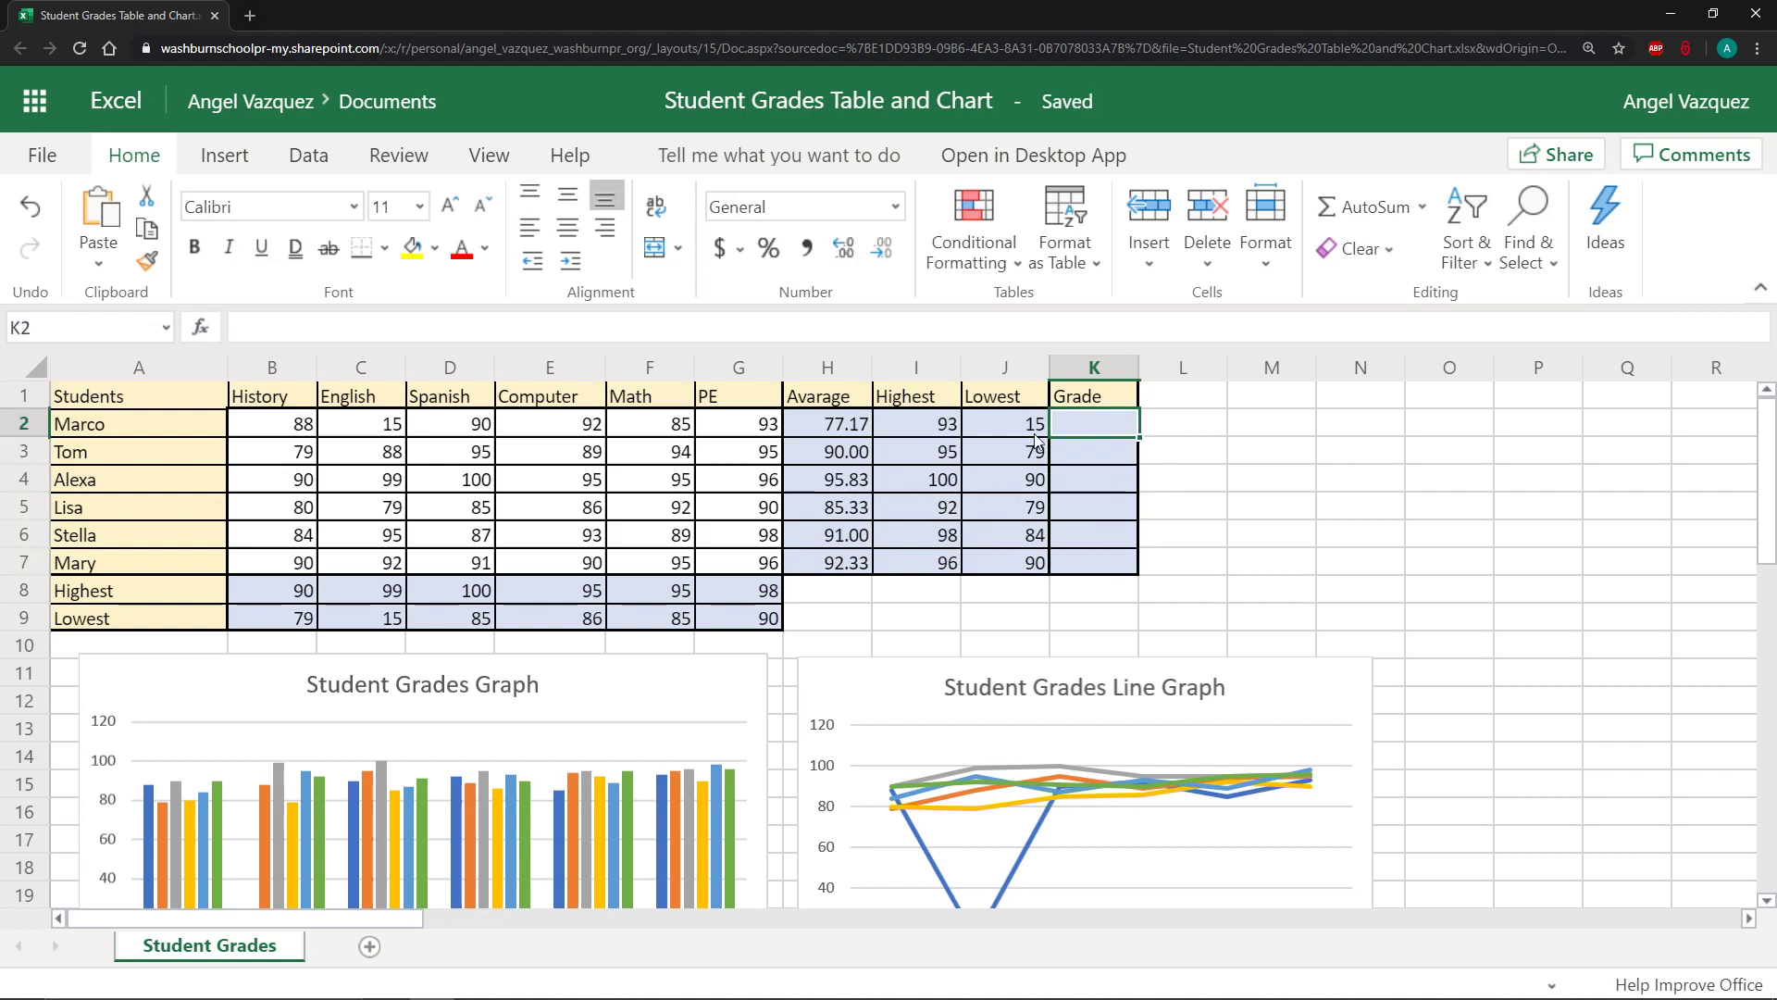
# Step: Enter sample letter grades based on the averages: A in K3, B in K5 and C in K2
pyautogui.moveTo(859, 426); pyautogui.dragTo(830, 560)
pyautogui.click(1101, 430)
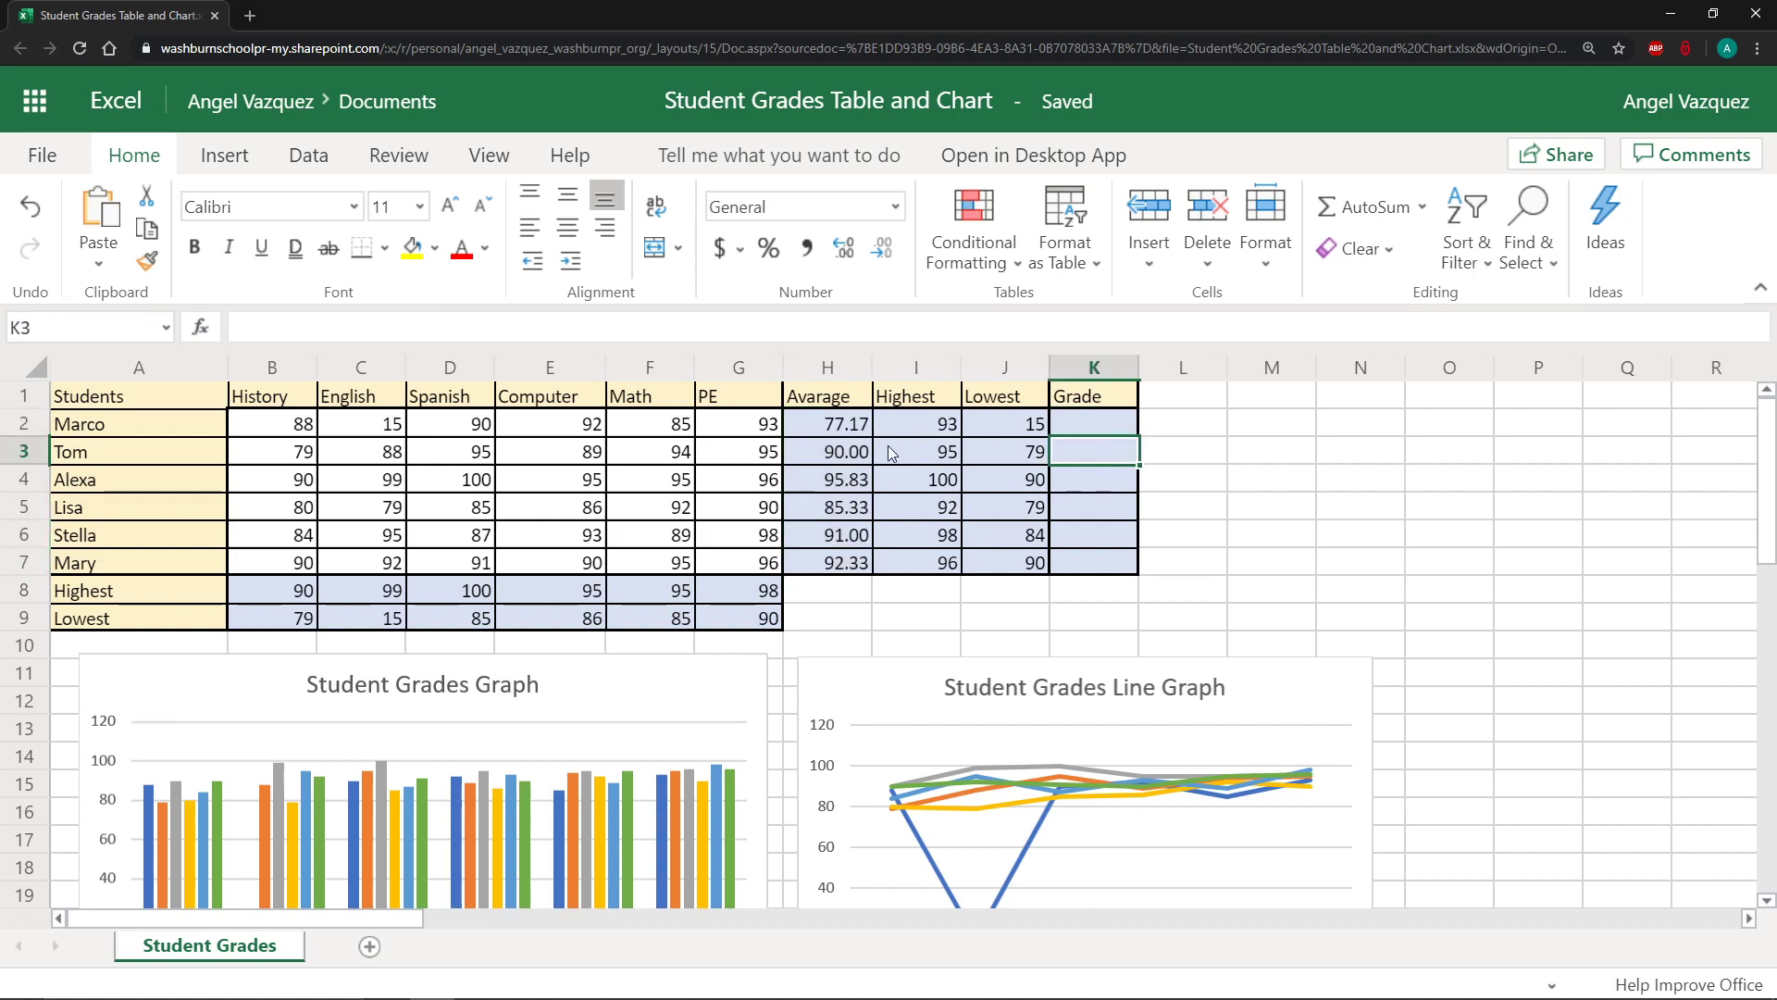
pyautogui.click(851, 451)
pyautogui.click(1055, 453)
pyautogui.write('A')
pyautogui.press('Return')
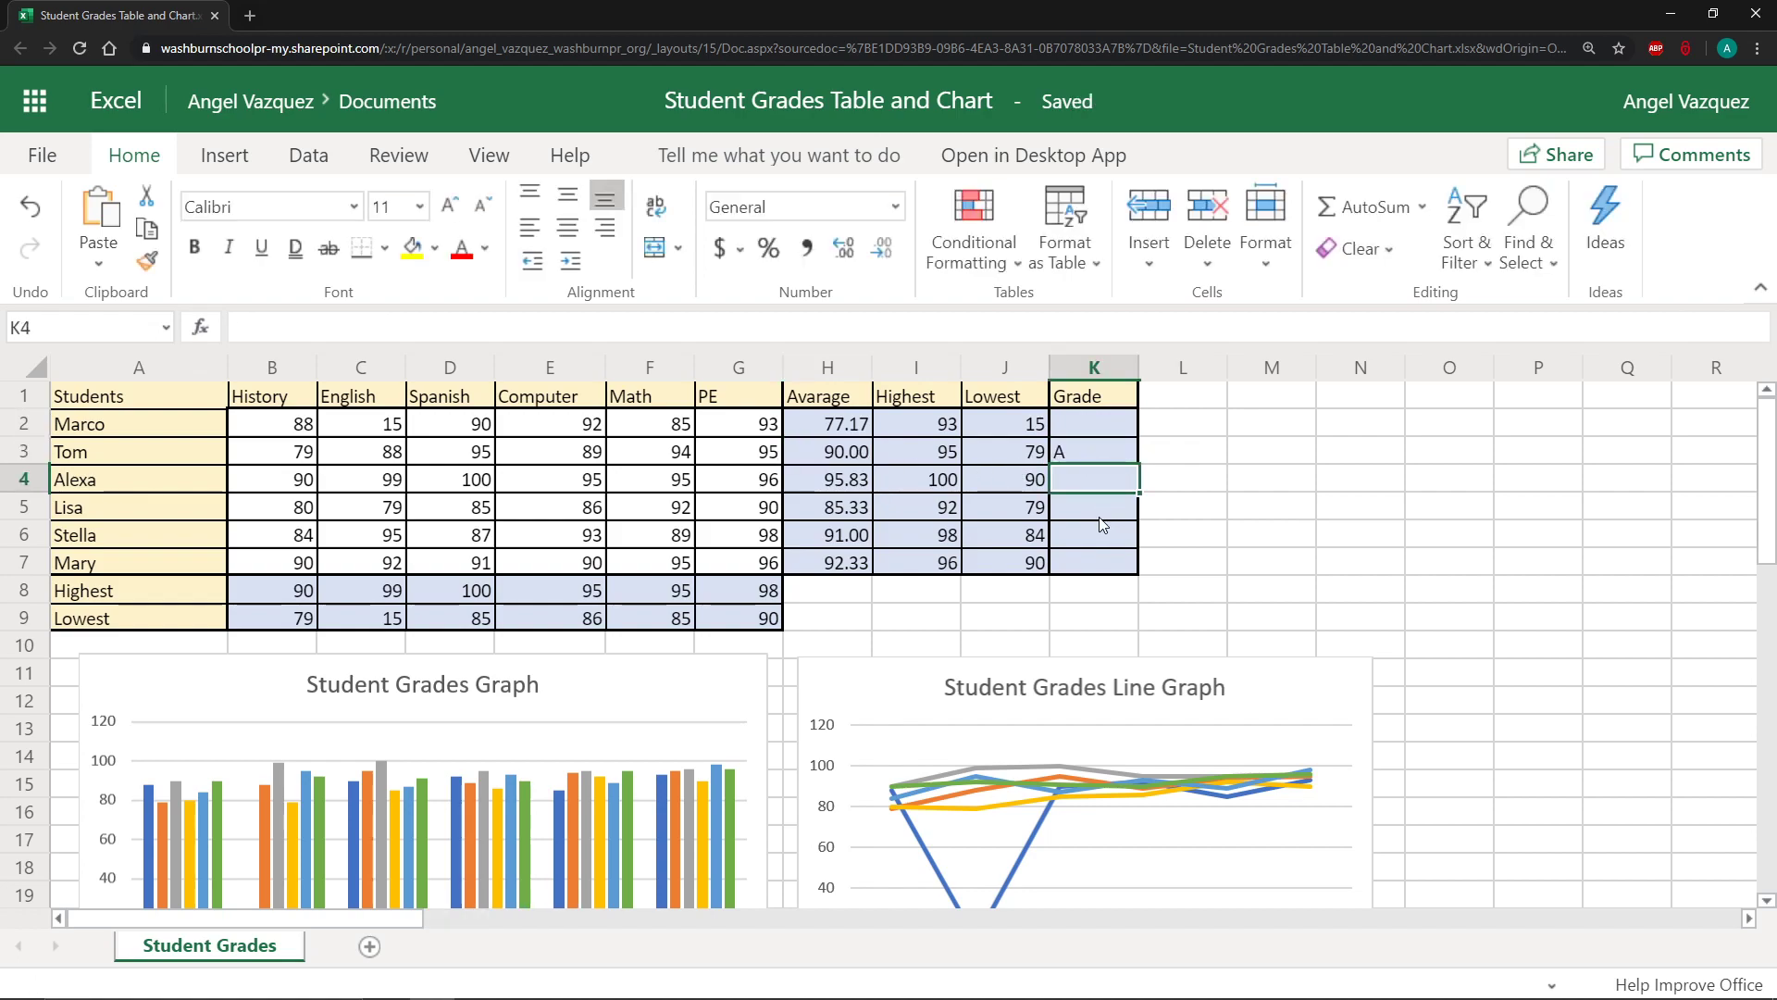
pyautogui.click(1106, 509)
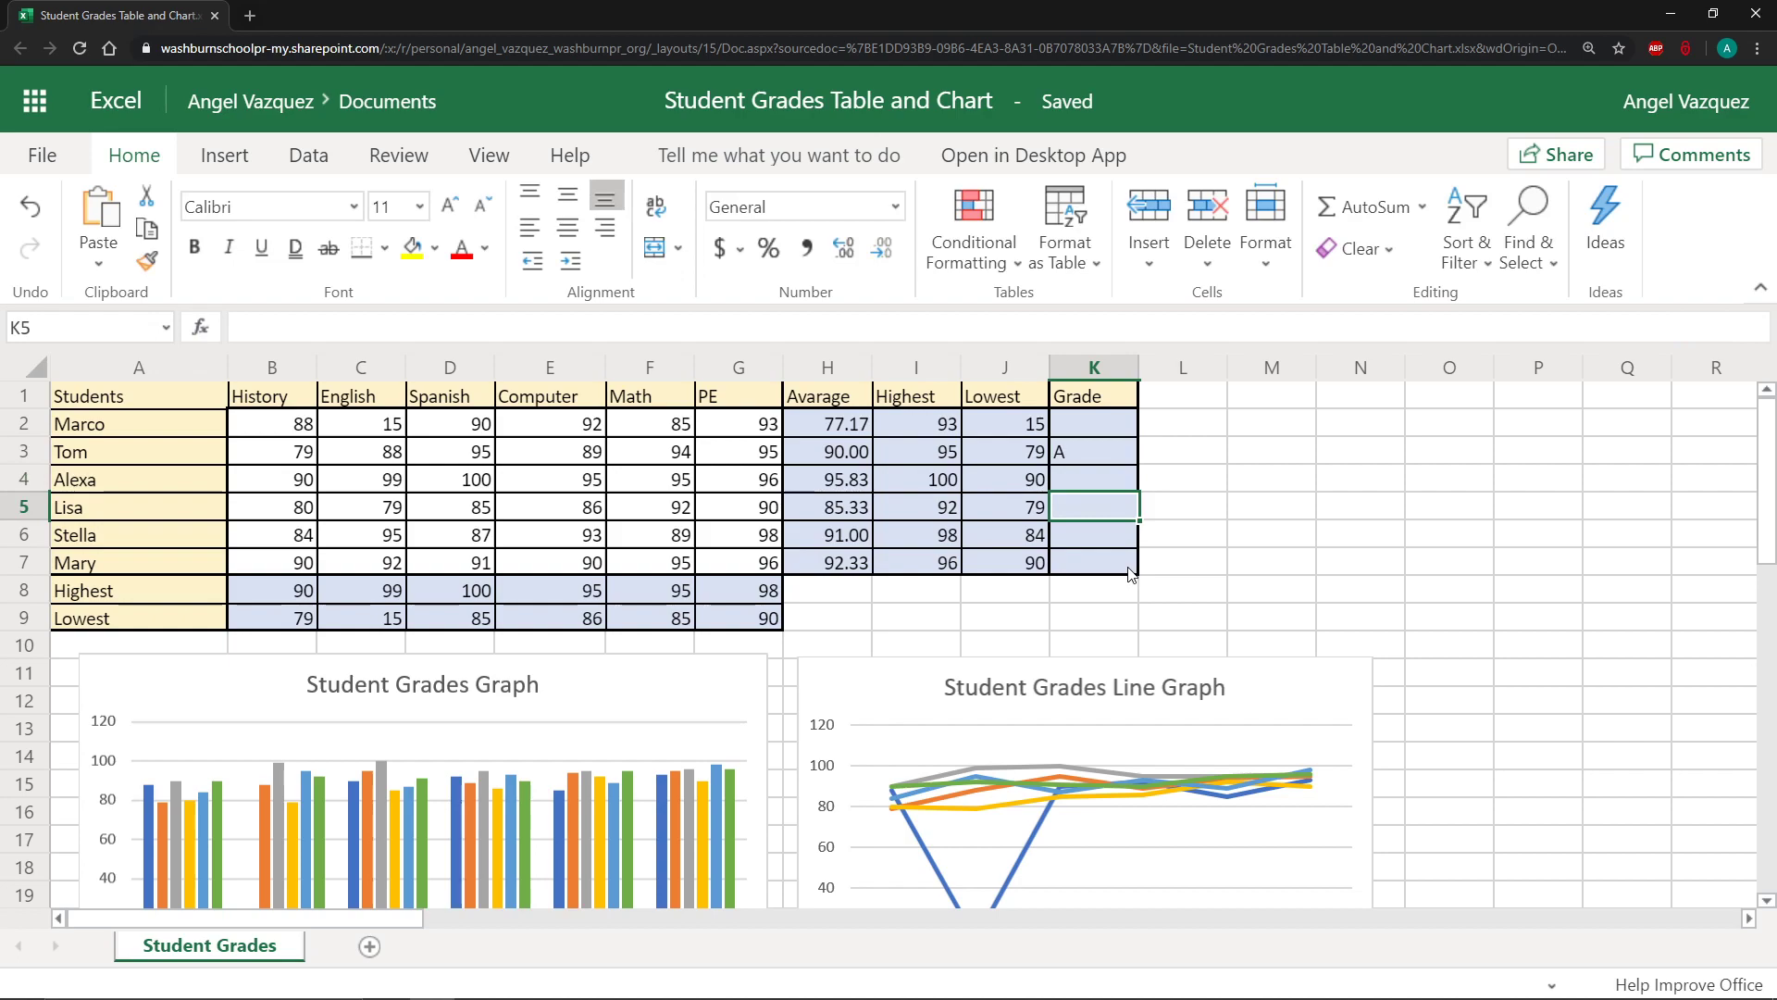
pyautogui.write('B')
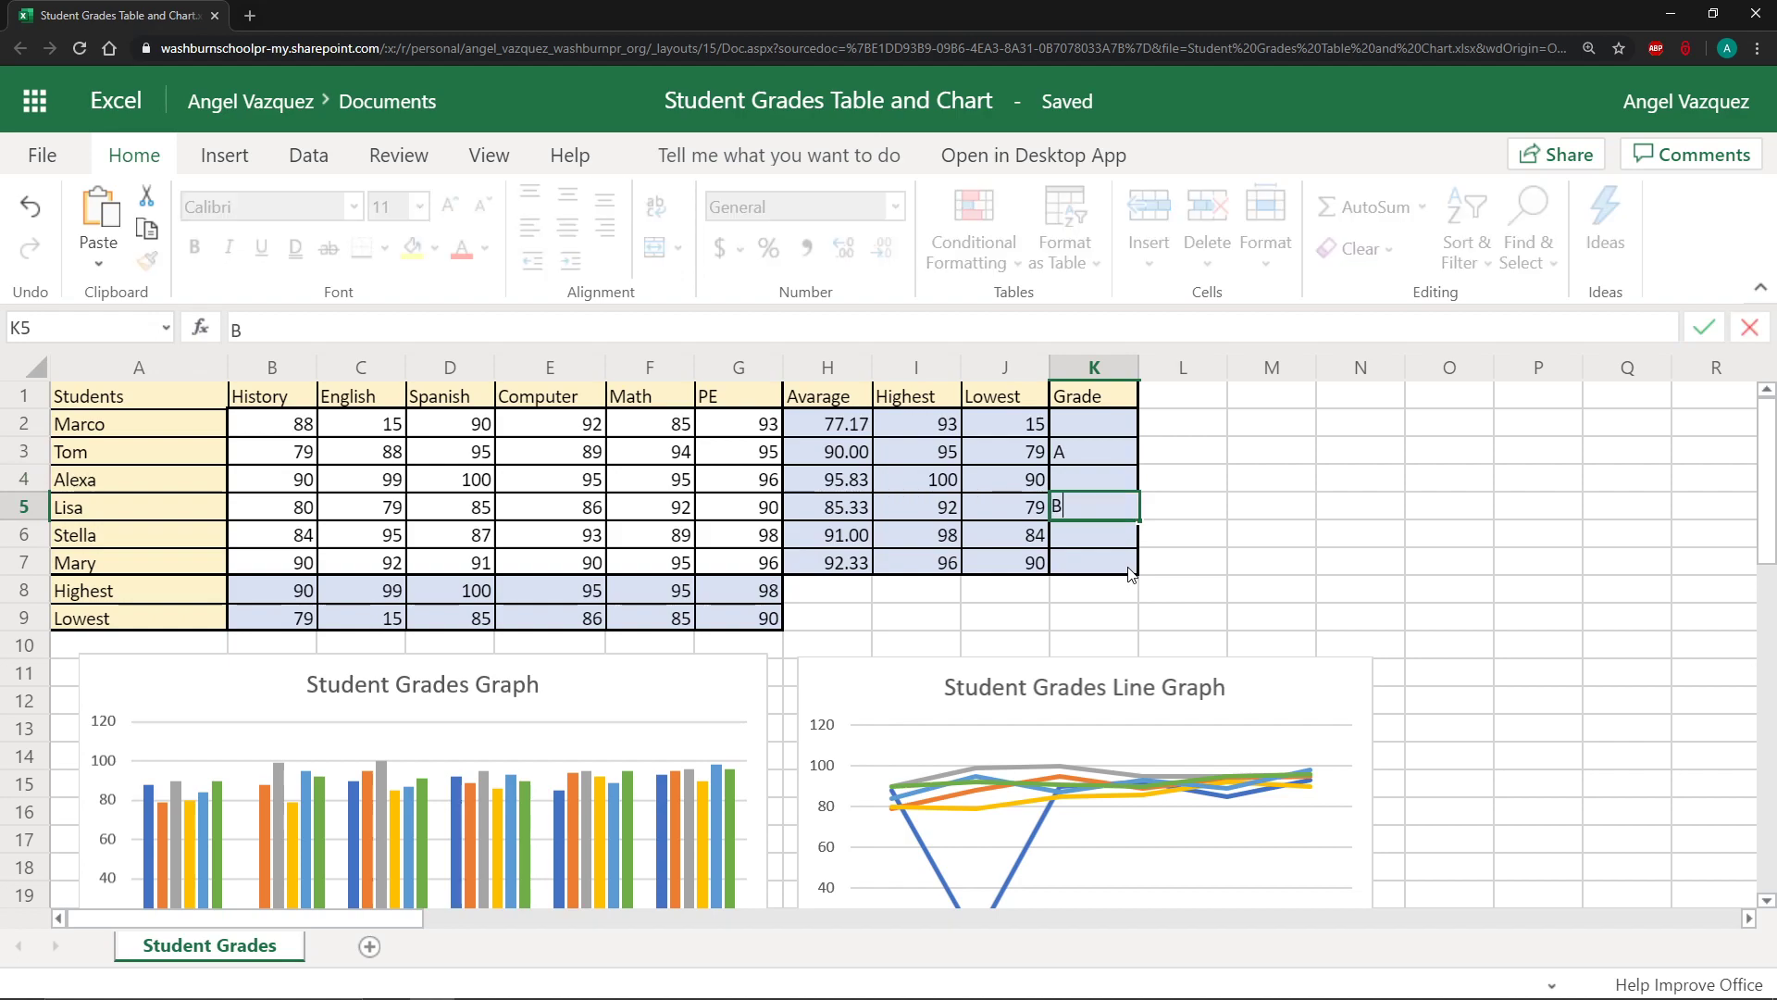
pyautogui.click(1083, 429)
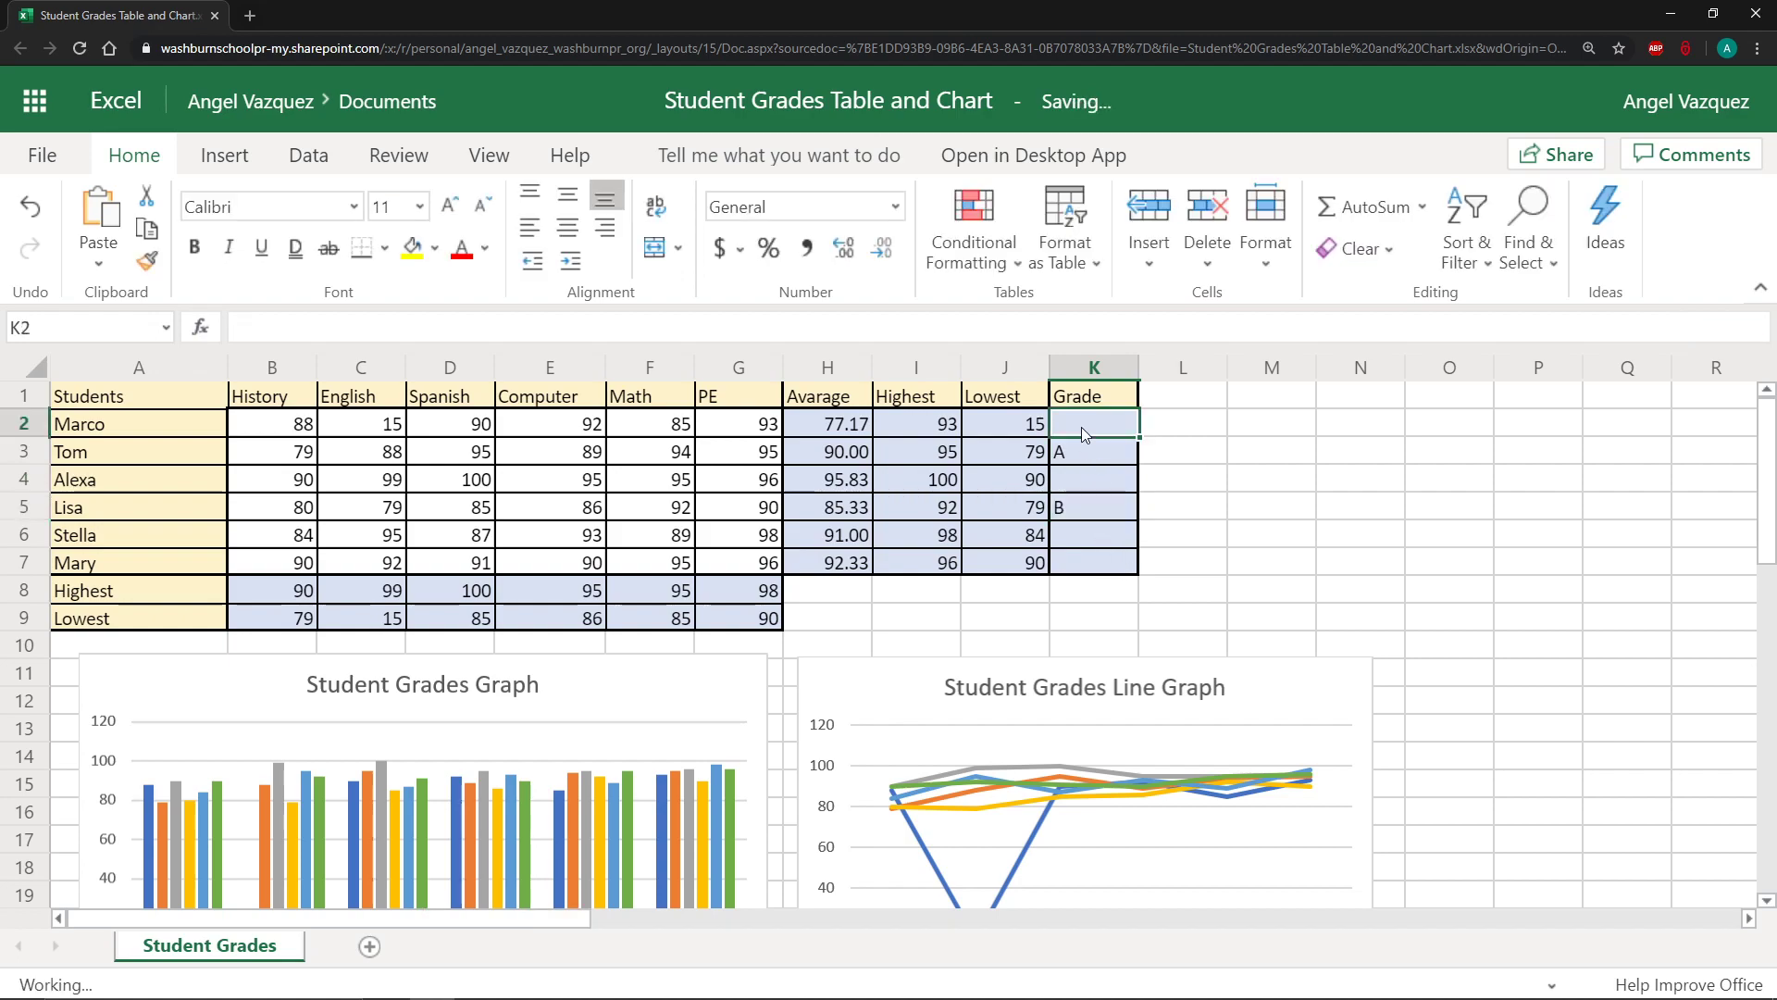
pyautogui.write('C')
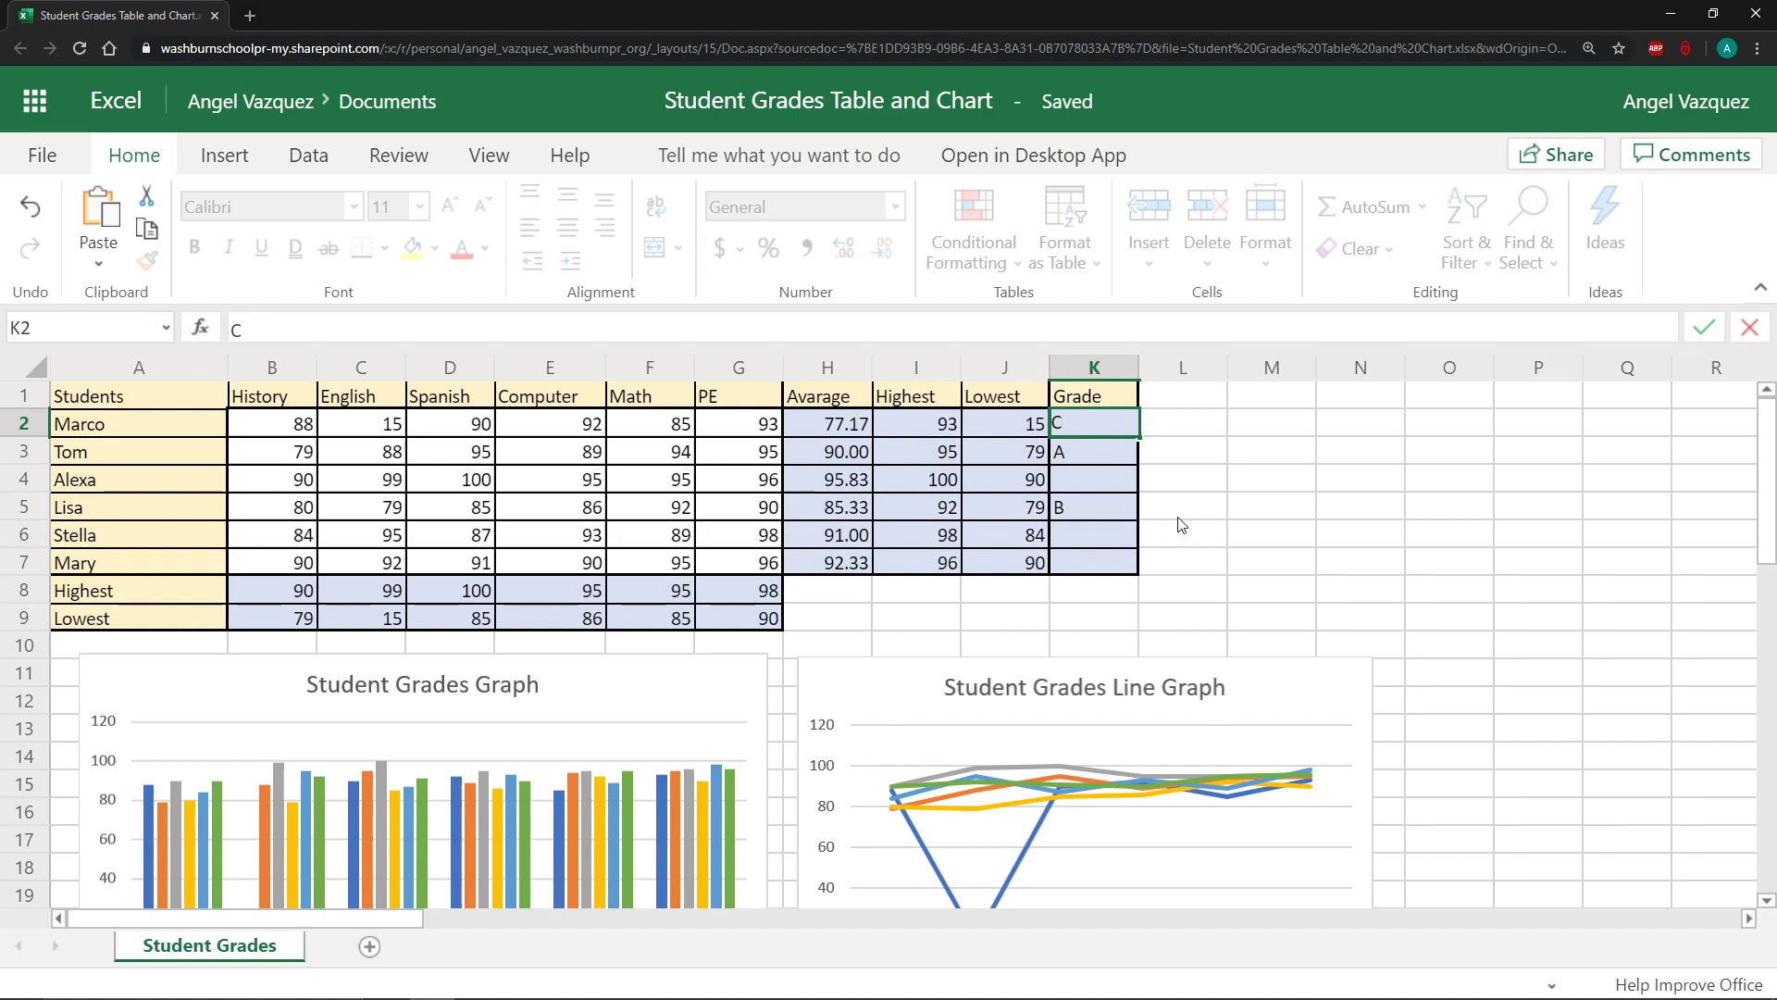
pyautogui.click(1107, 510)
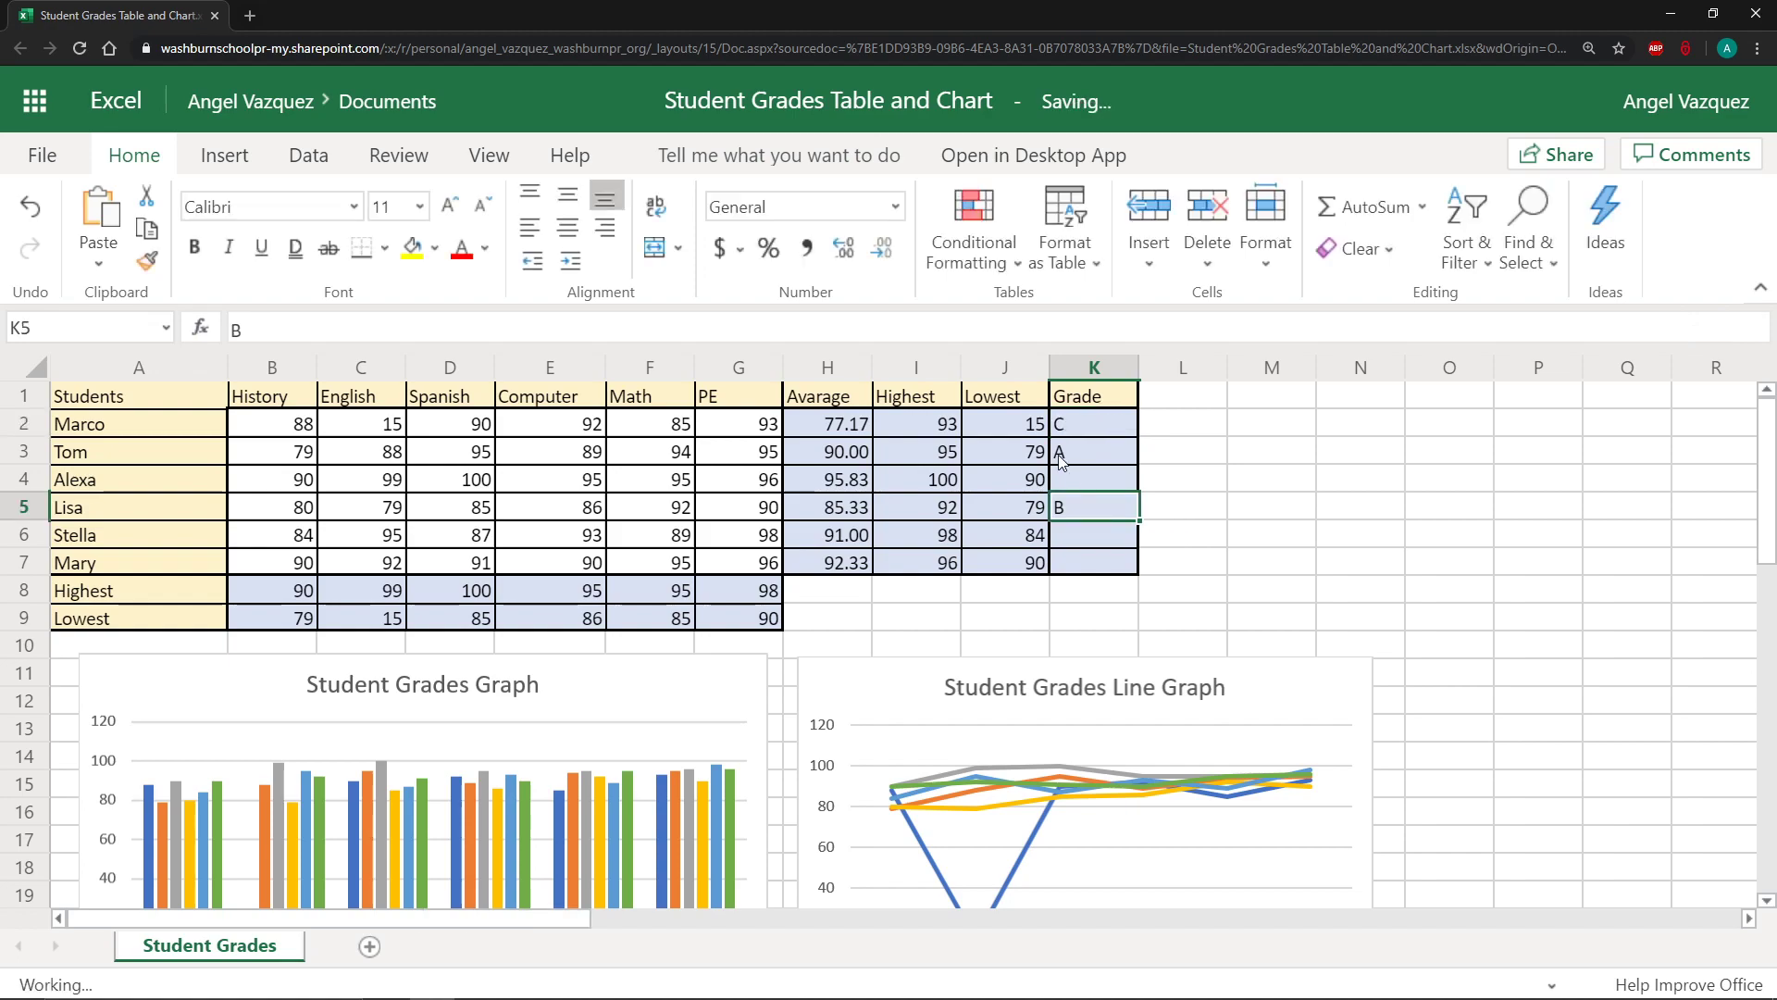
pyautogui.moveTo(1100, 444); pyautogui.dragTo(1097, 529)
# Step: Overwrite the average in H2 with 80 and undo that change
pyautogui.click(803, 427)
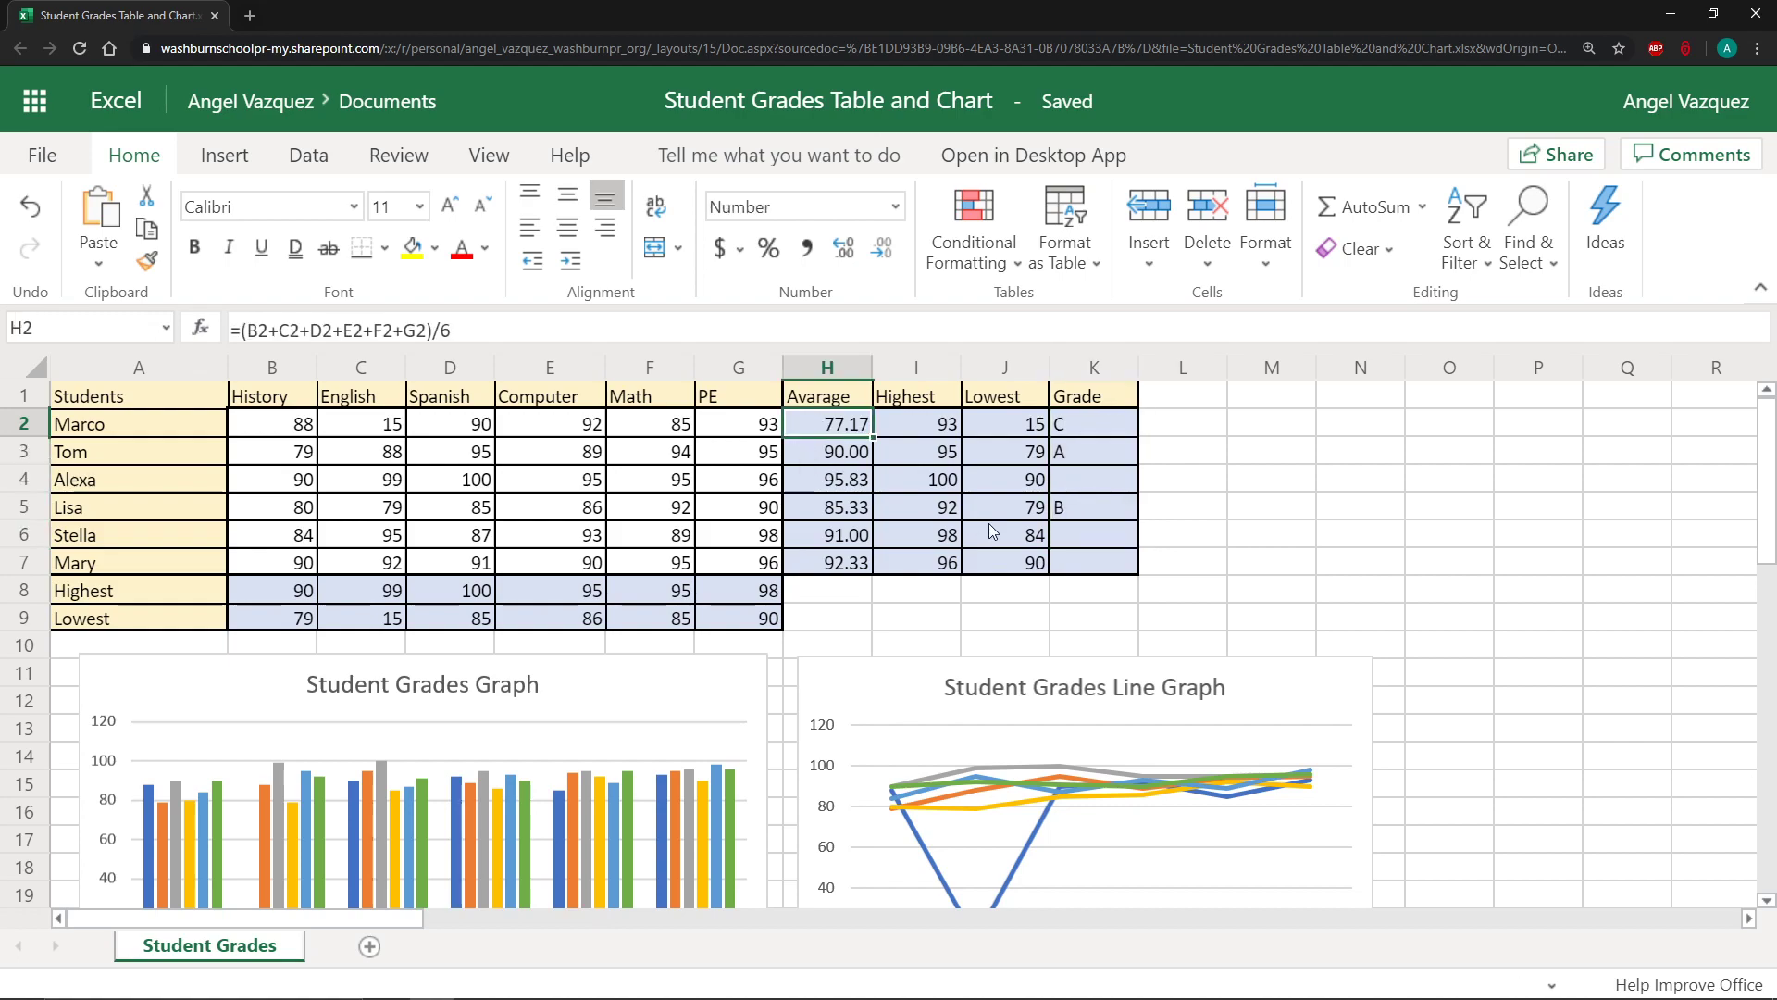
pyautogui.write('80')
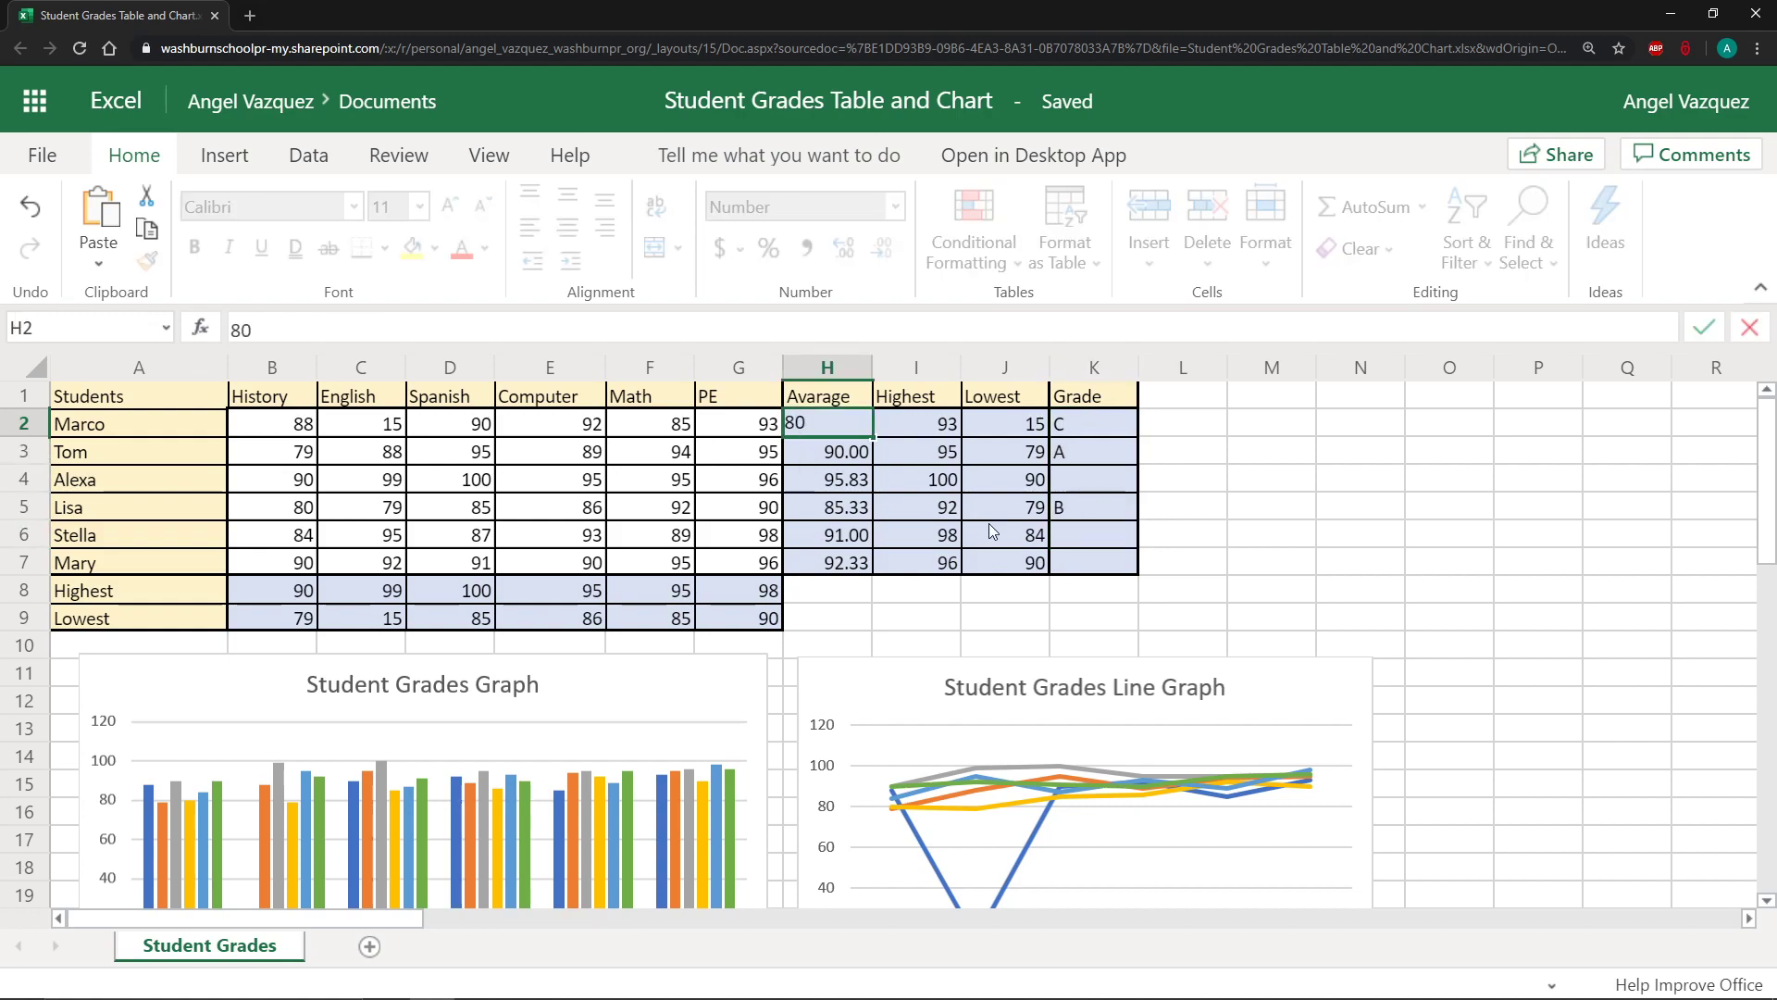
pyautogui.press('Return')
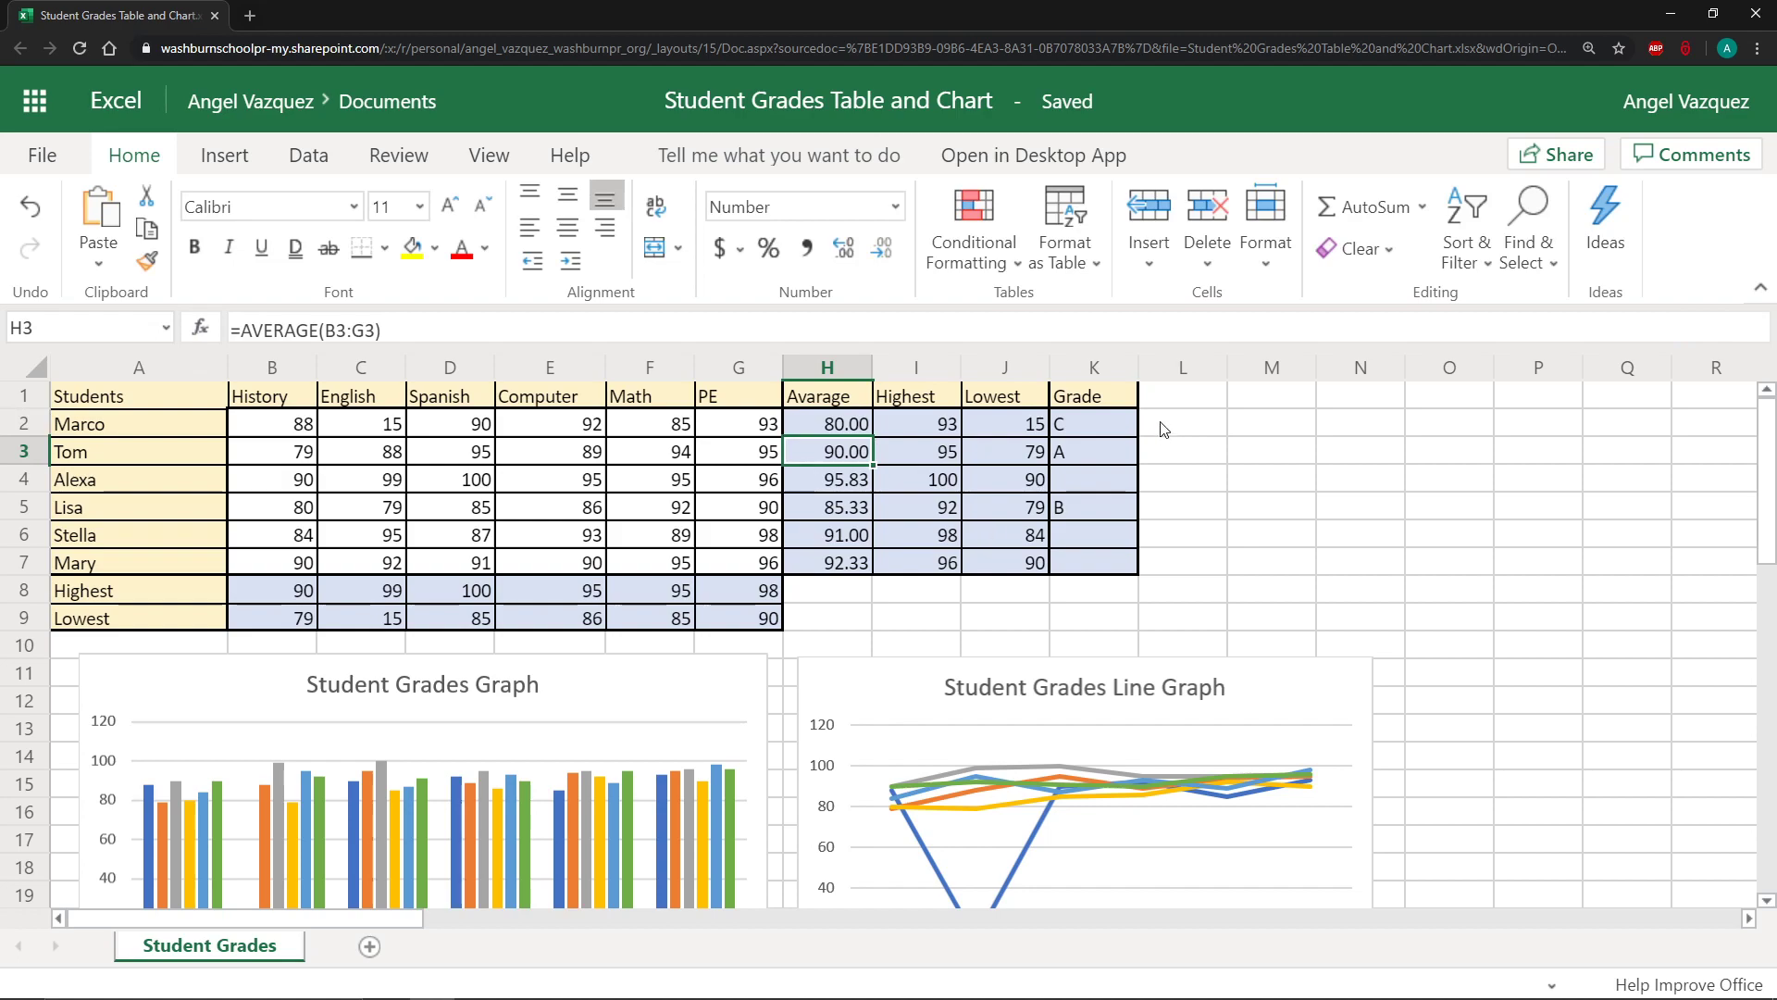
pyautogui.click(1110, 425)
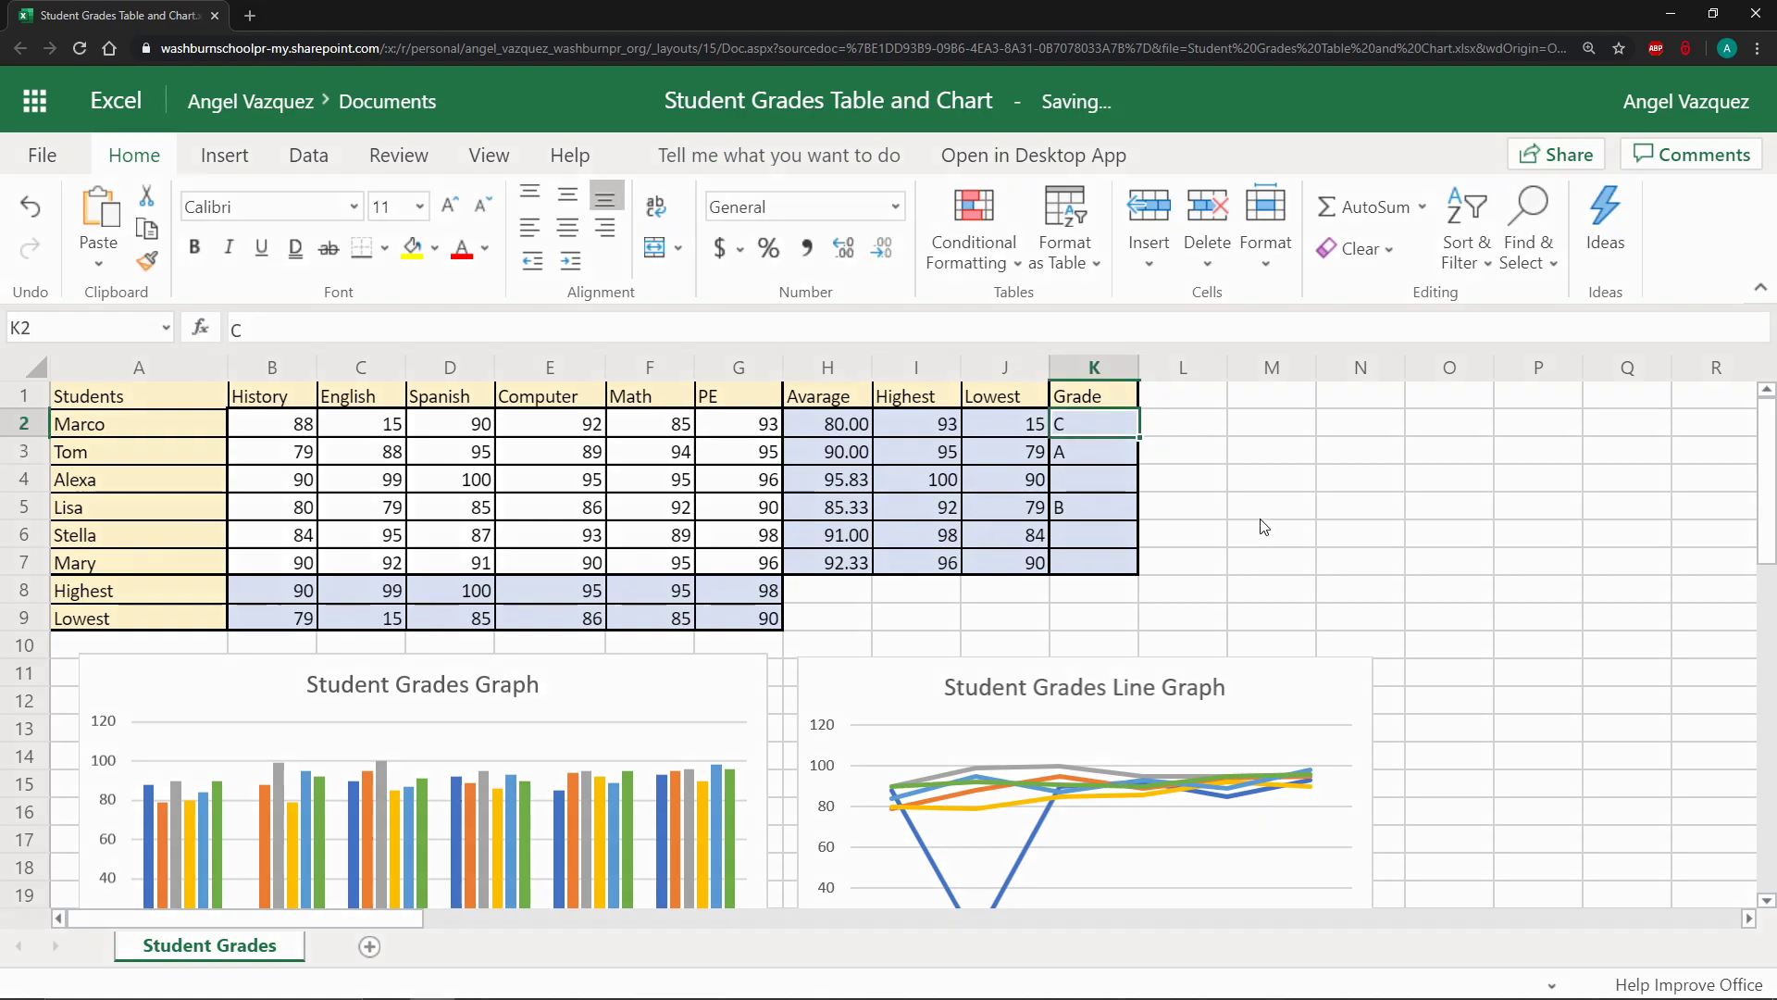
pyautogui.hotkey('ctrl', 'z')
# Step: Clear the manually entered letter grades from K2:K5
pyautogui.moveTo(1097, 508); pyautogui.dragTo(1102, 432)
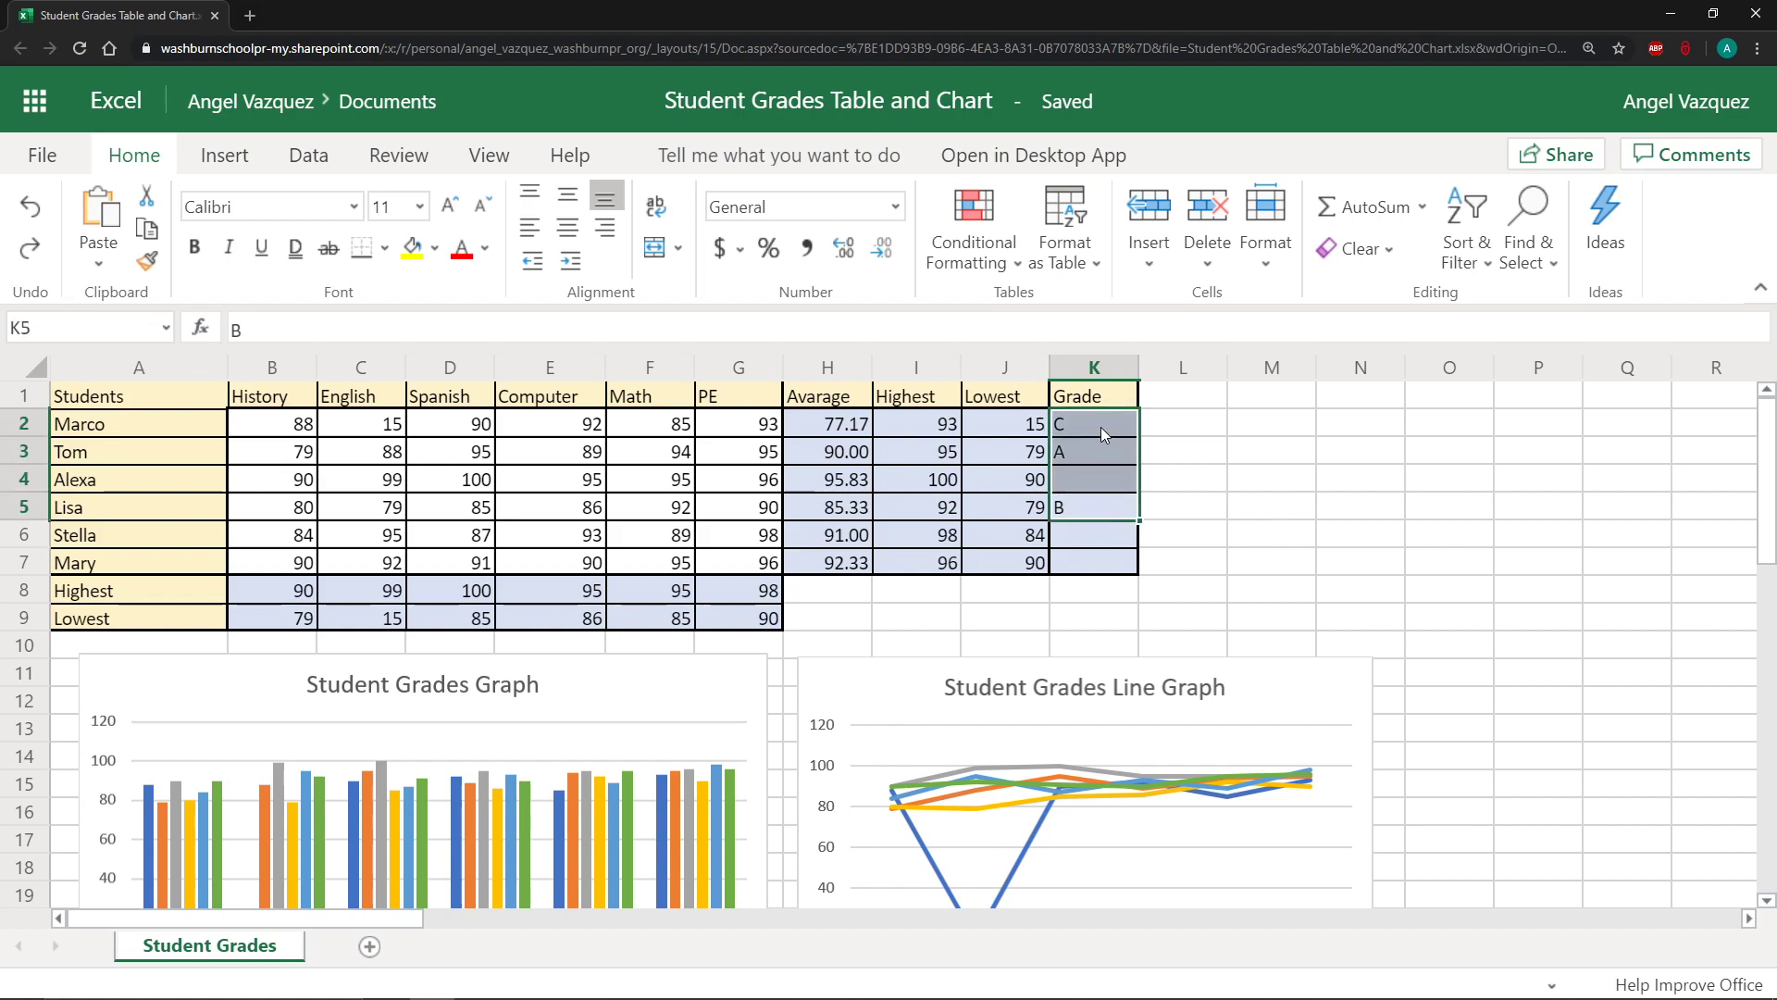
pyautogui.press('Delete')
# Step: Start an IF formula in K2 with the logical test H2>90
pyautogui.click(1102, 426)
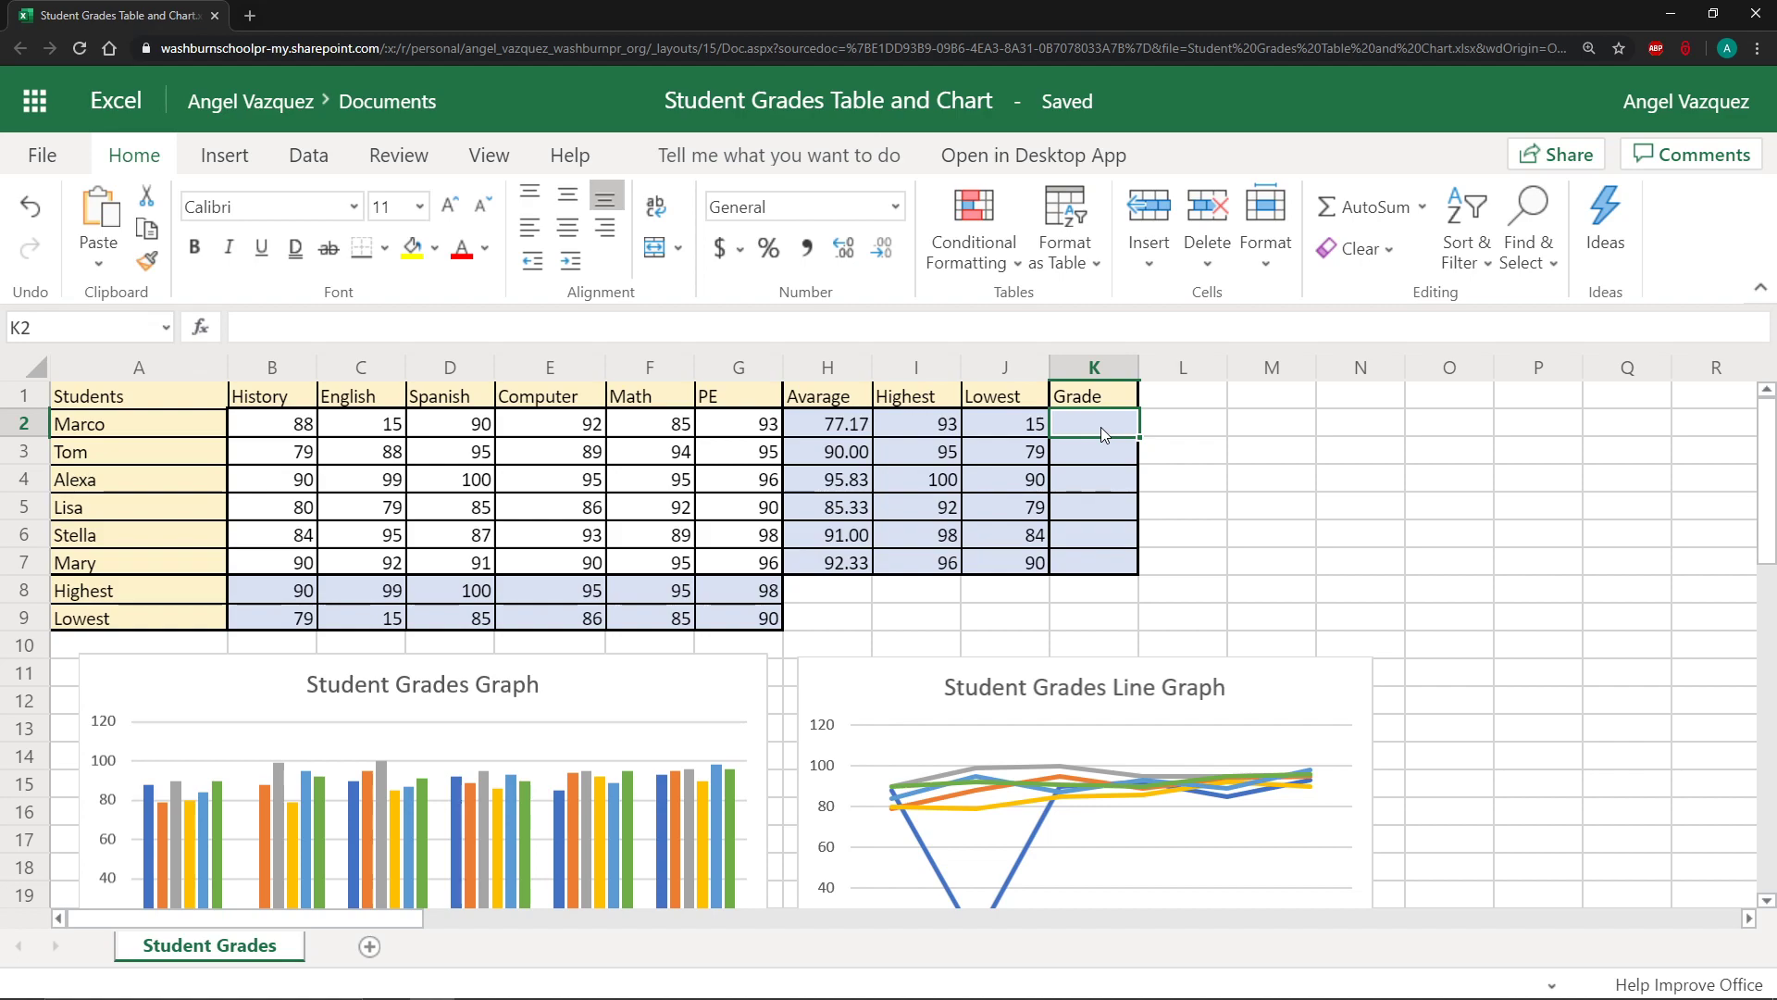
pyautogui.doubleClick(1101, 425)
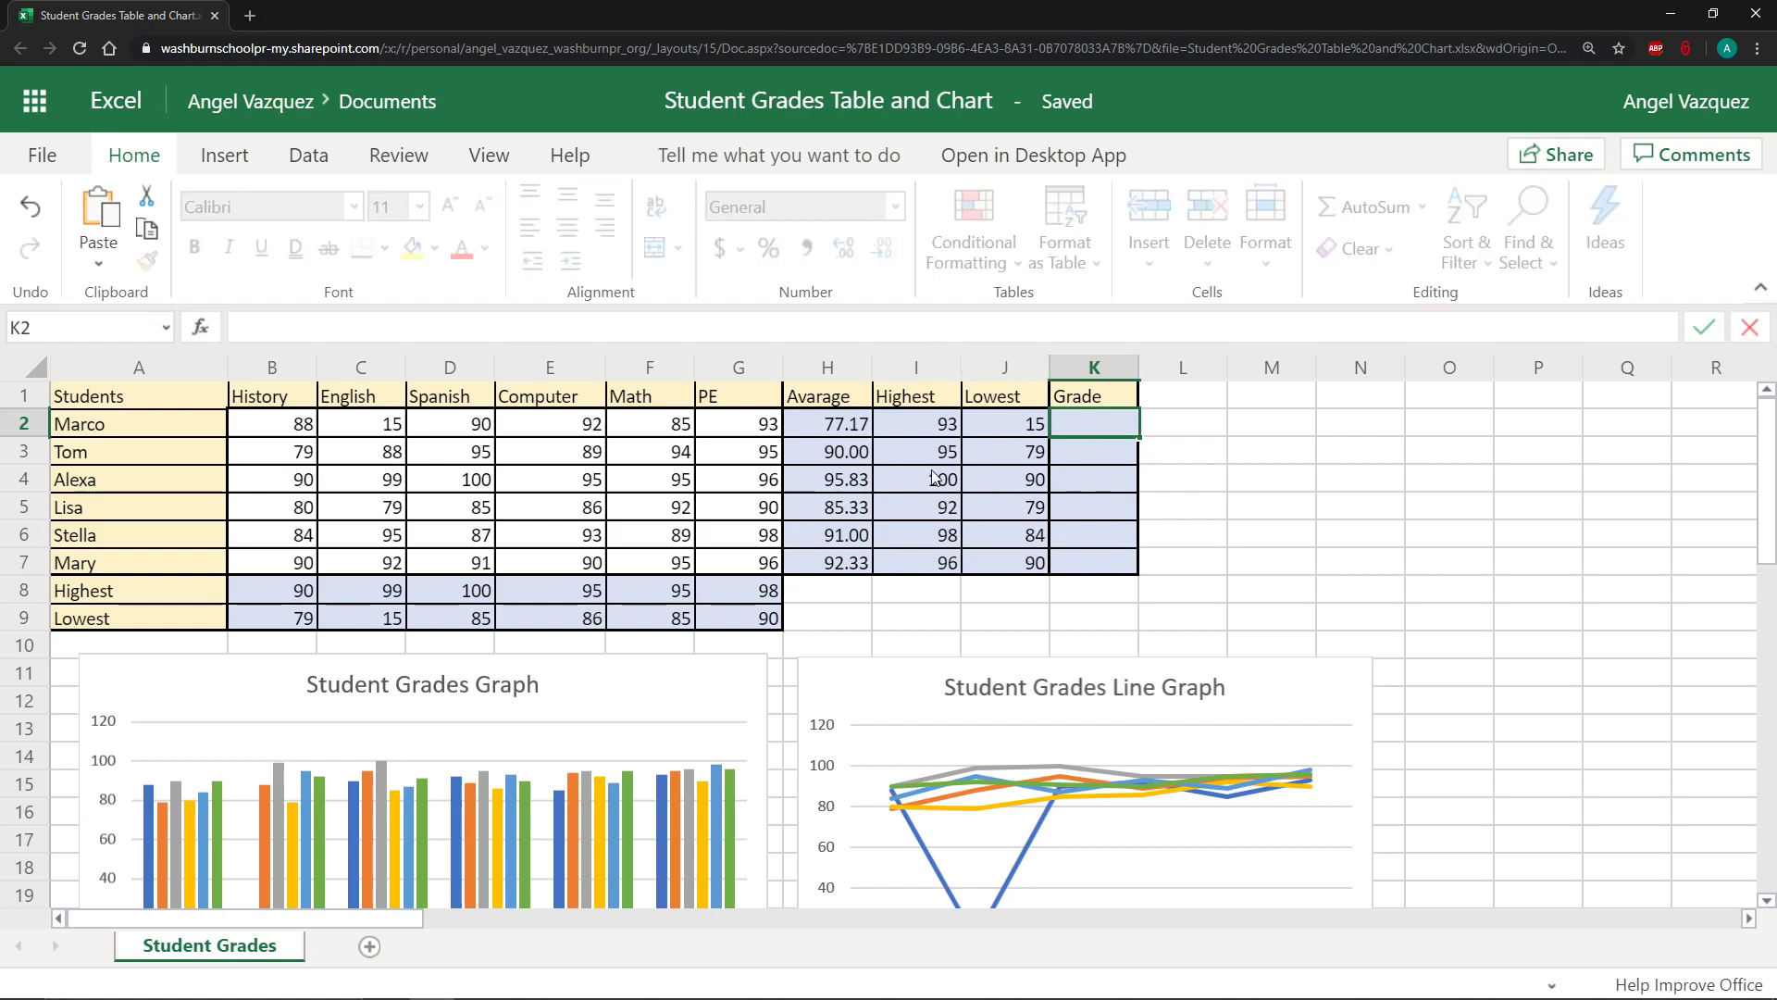
pyautogui.write('=')
pyautogui.write('if')
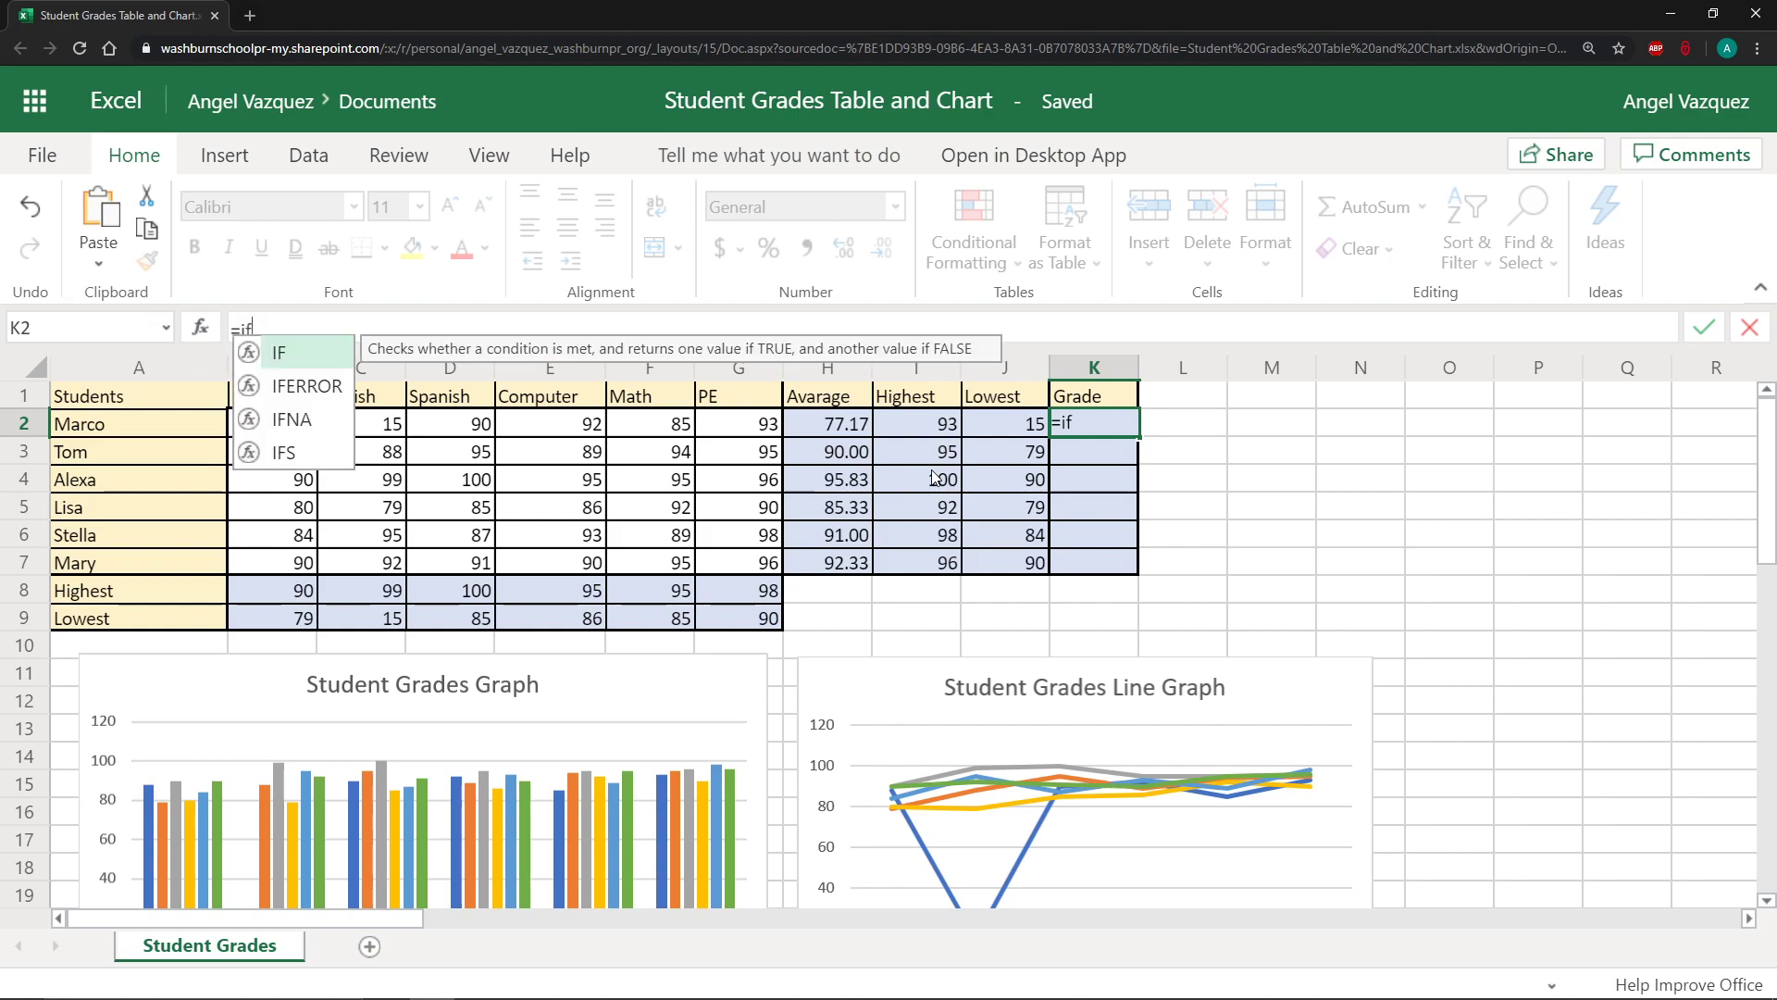
pyautogui.write('()')
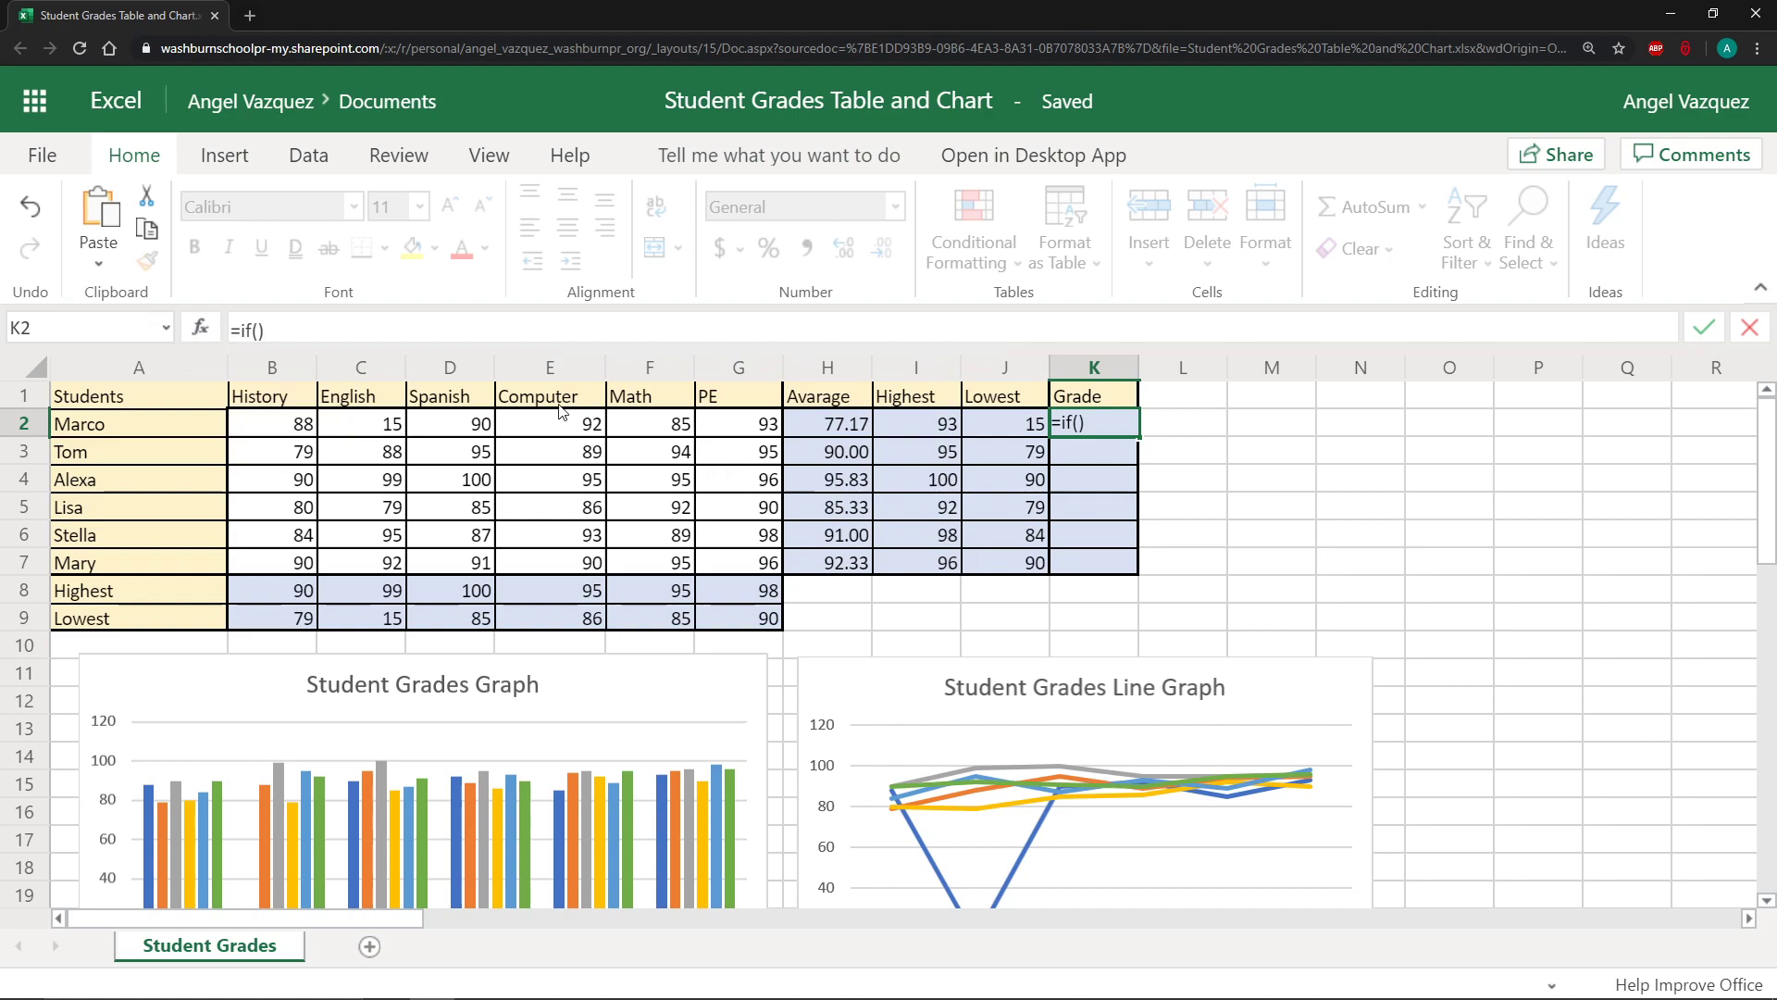
pyautogui.click(260, 328)
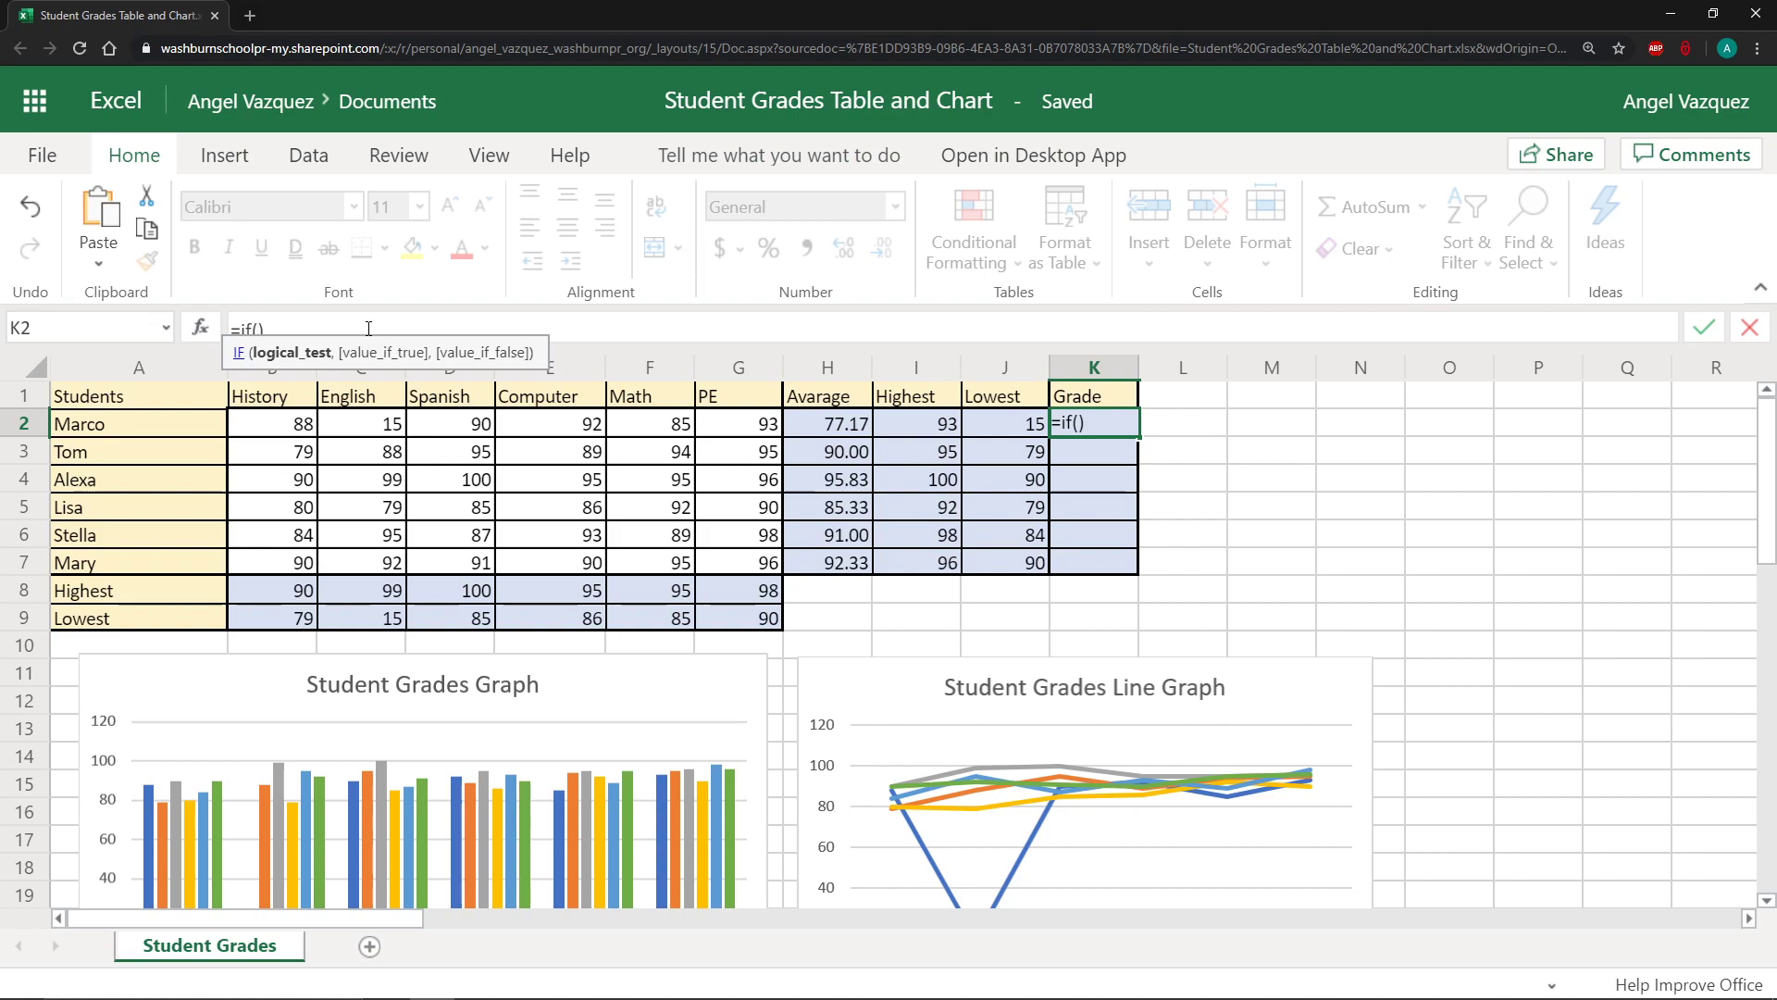
pyautogui.click(820, 428)
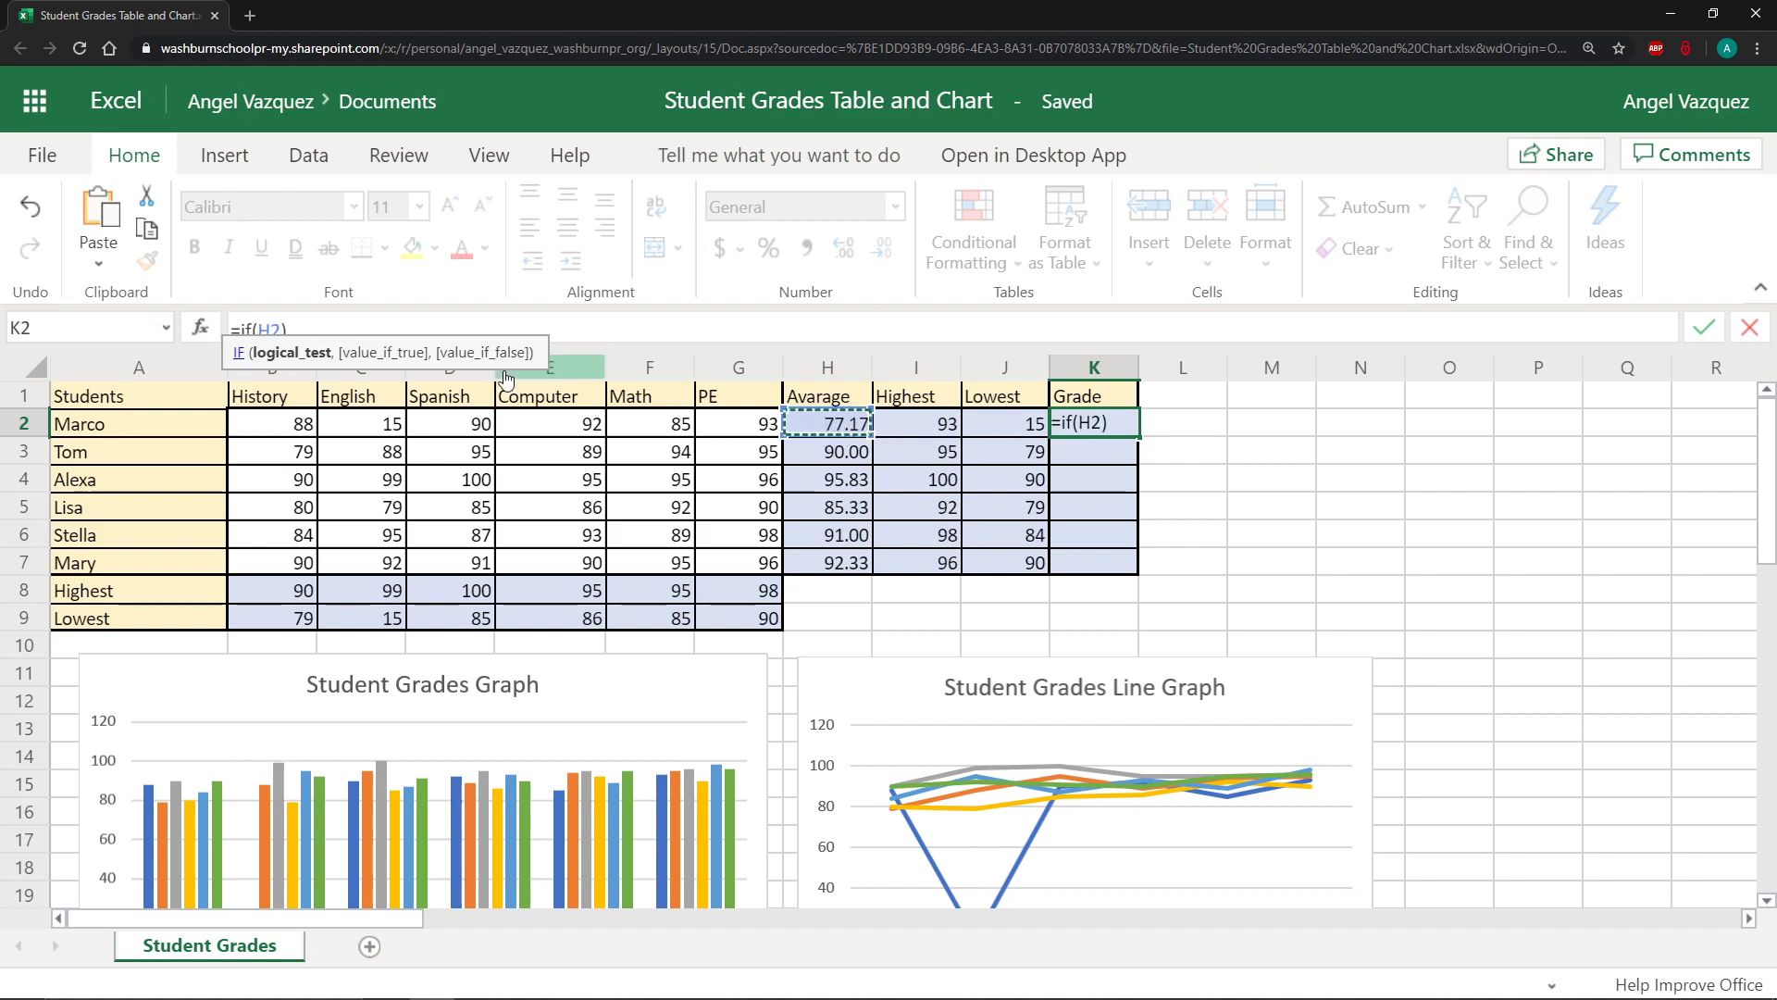
pyautogui.write('>90')
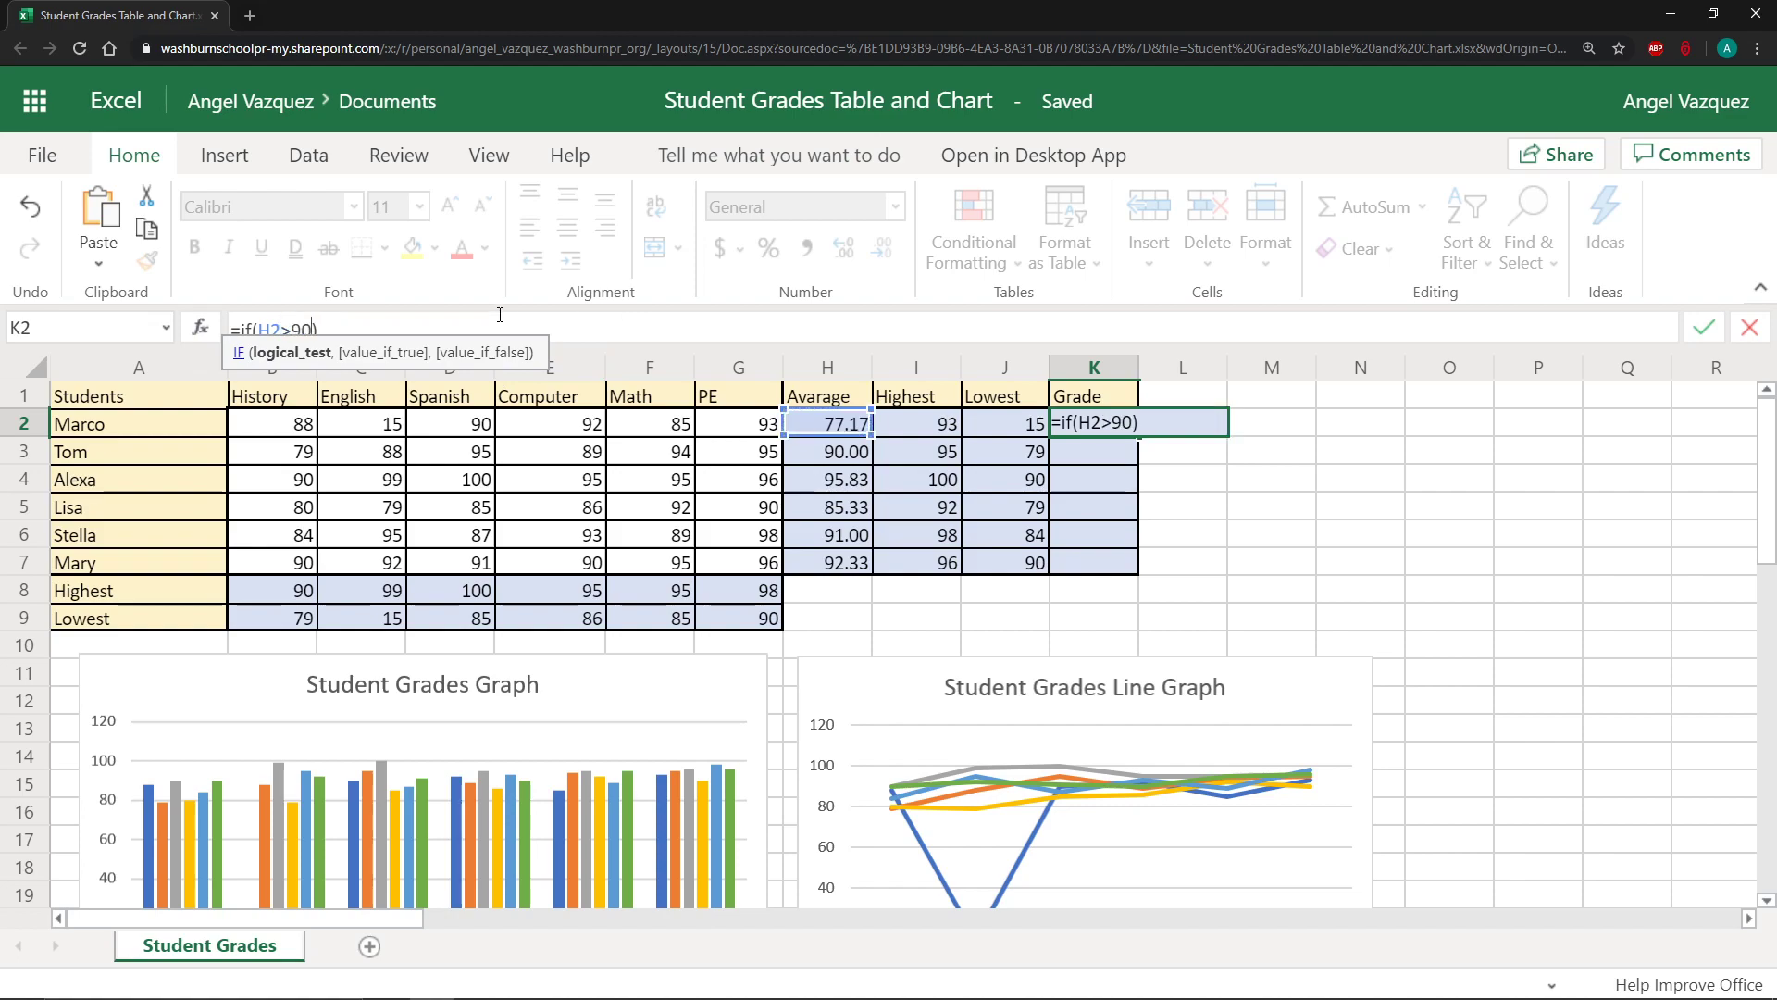
# Step: Complete the IF formula in K2 with "A" as the true value and "B" as the false value
pyautogui.write(',')
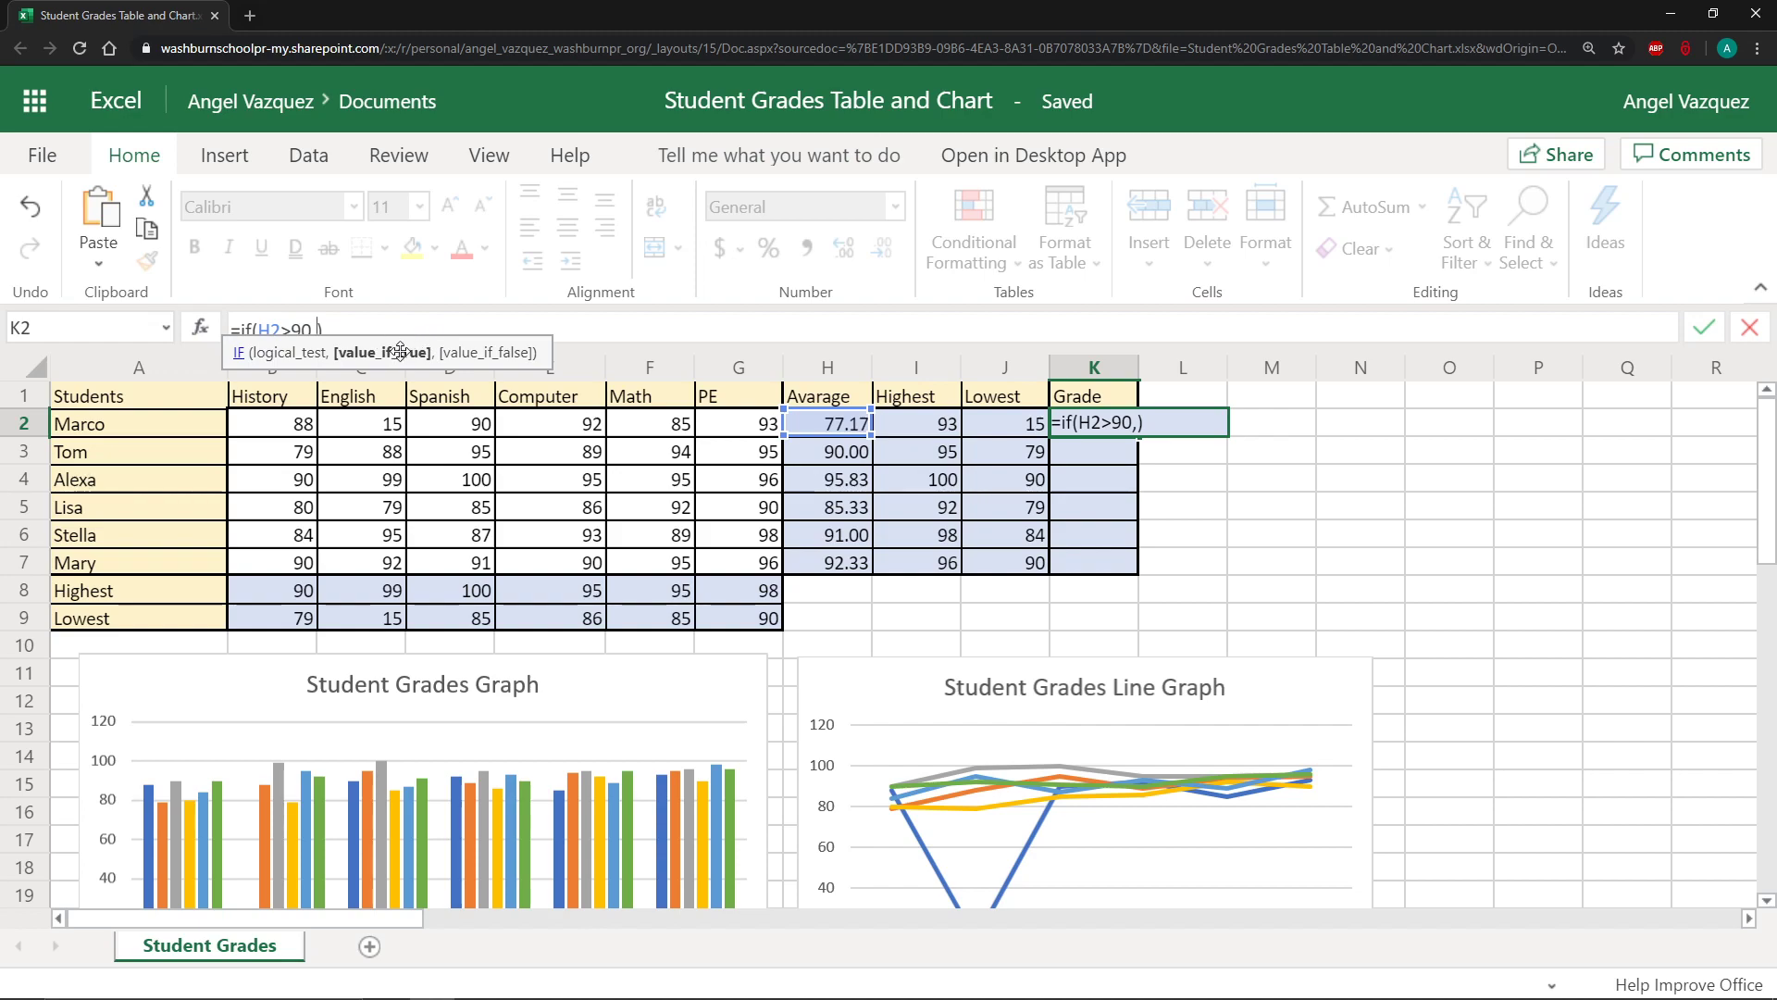
pyautogui.write('""')
pyautogui.write('A')
pyautogui.write(',')
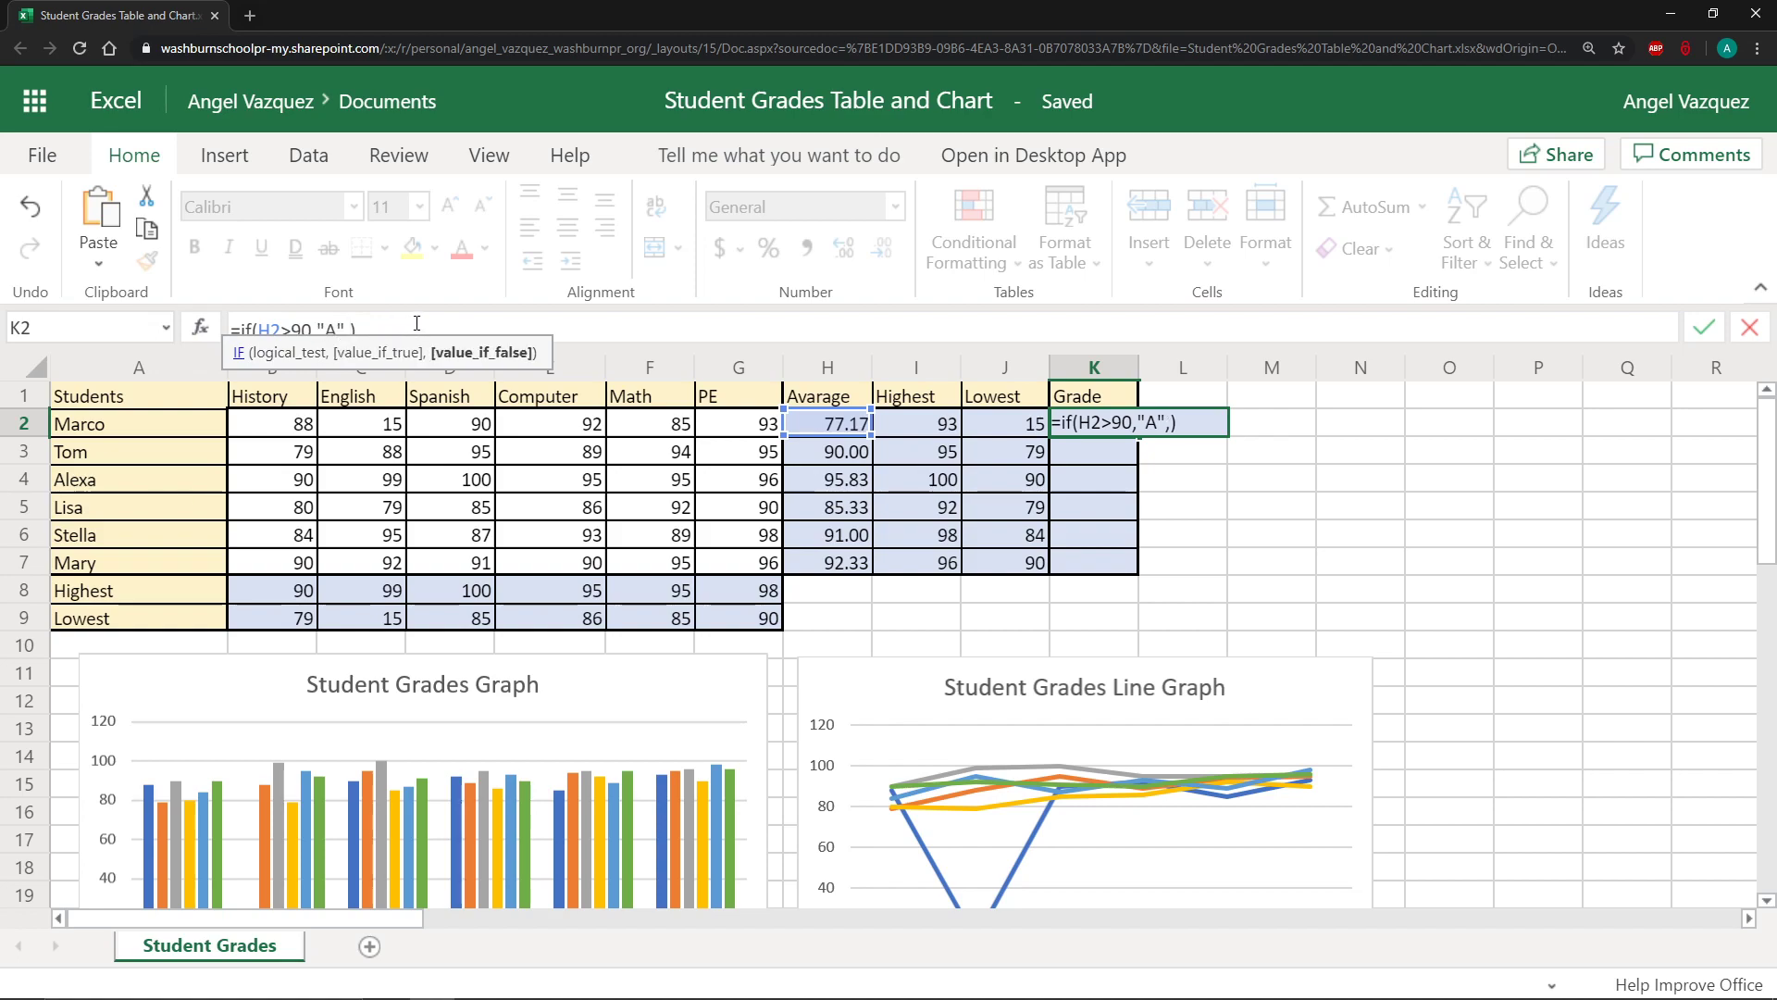
pyautogui.write('"A","B')
pyautogui.press('Return')
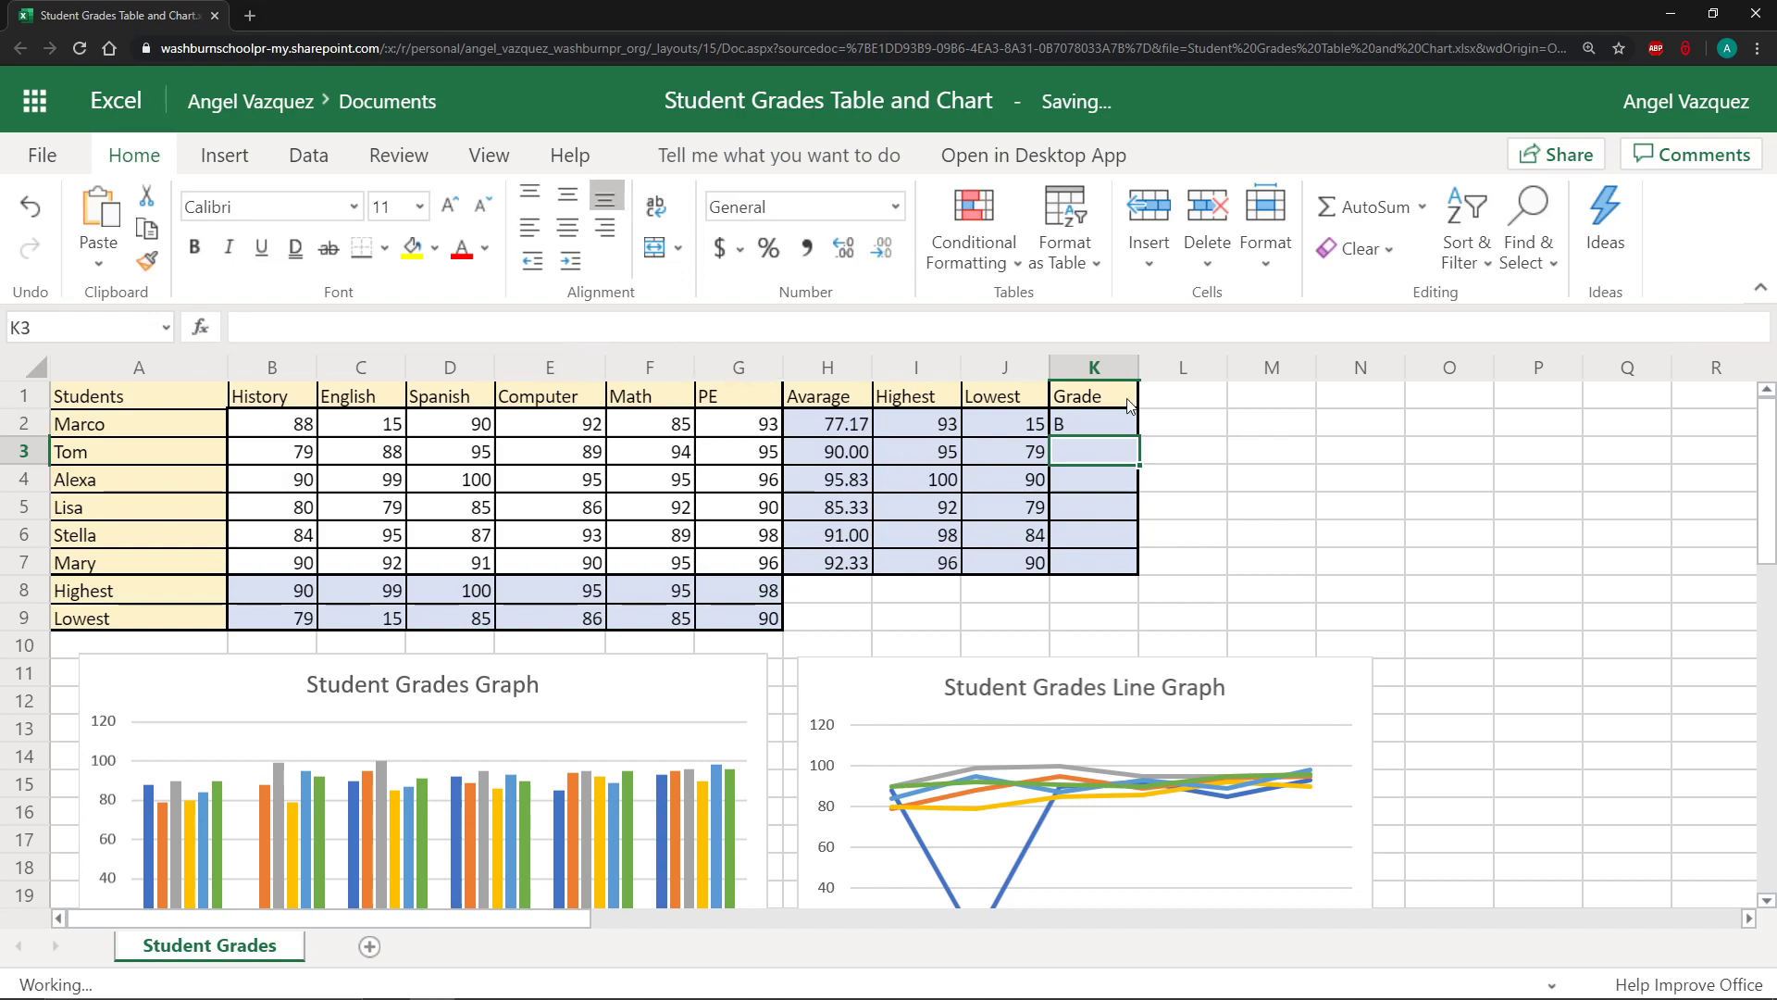
# Step: Examine the logical test, true value and false value of the IF formula in K2 against the average in H2
pyautogui.click(1127, 424)
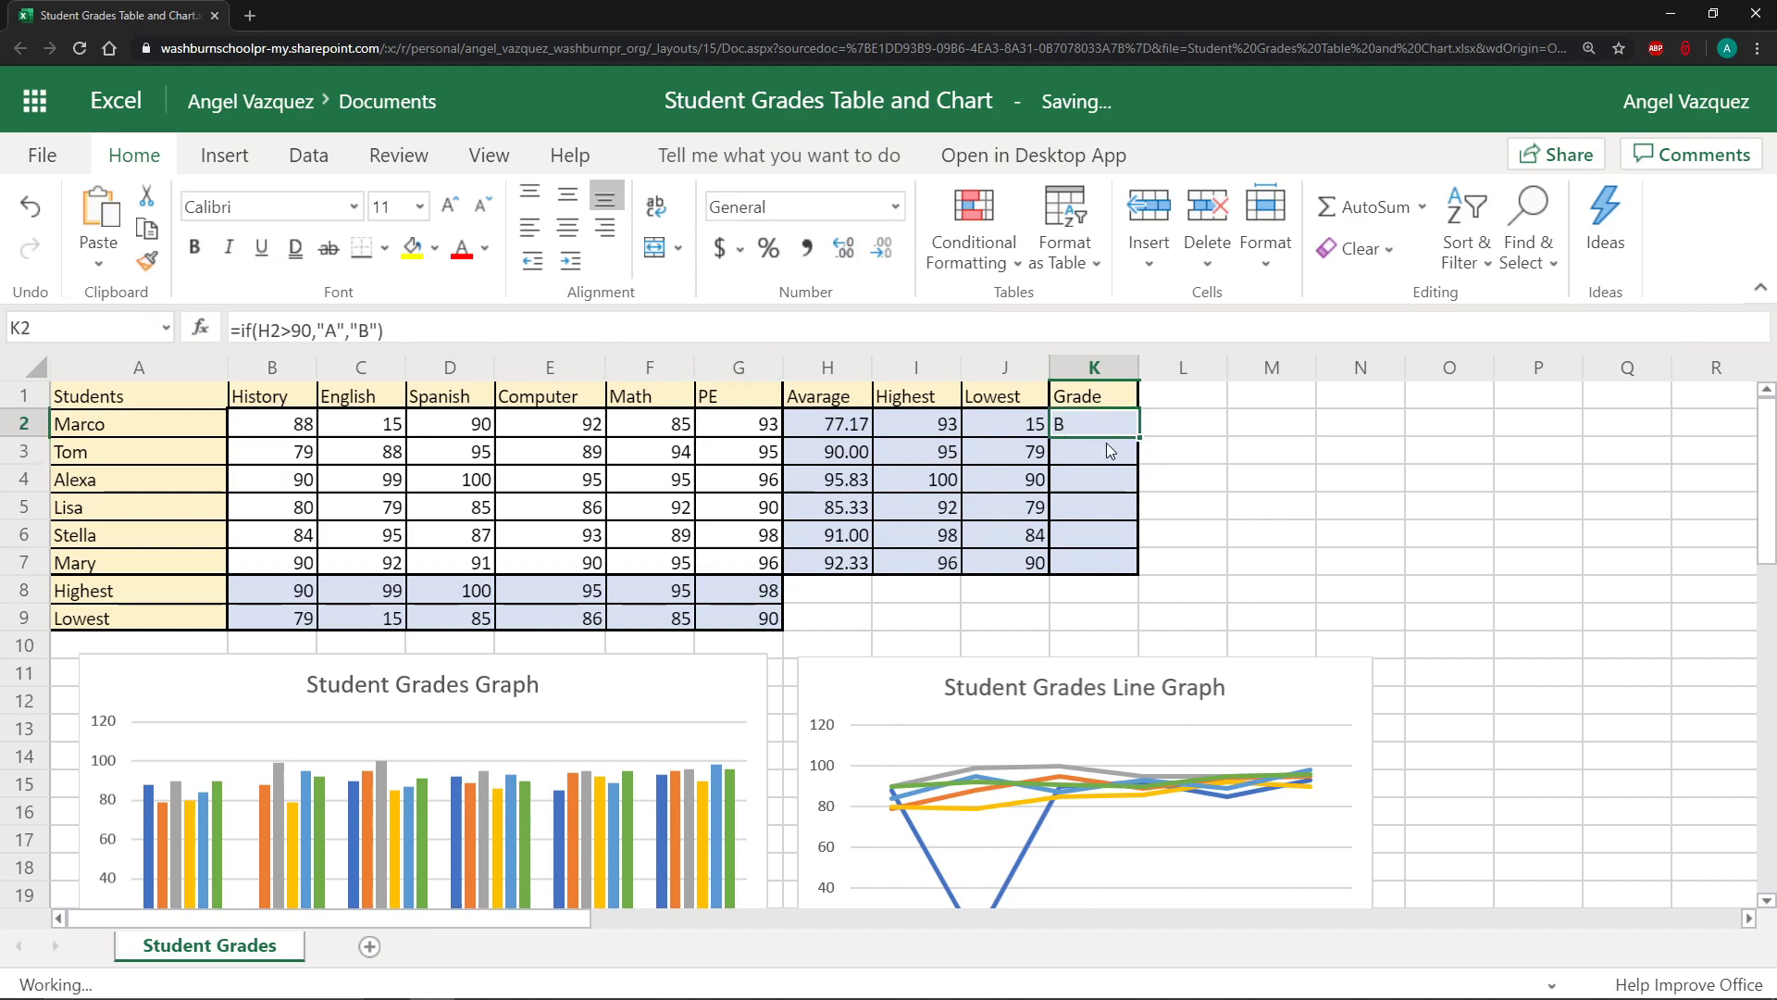
pyautogui.click(865, 432)
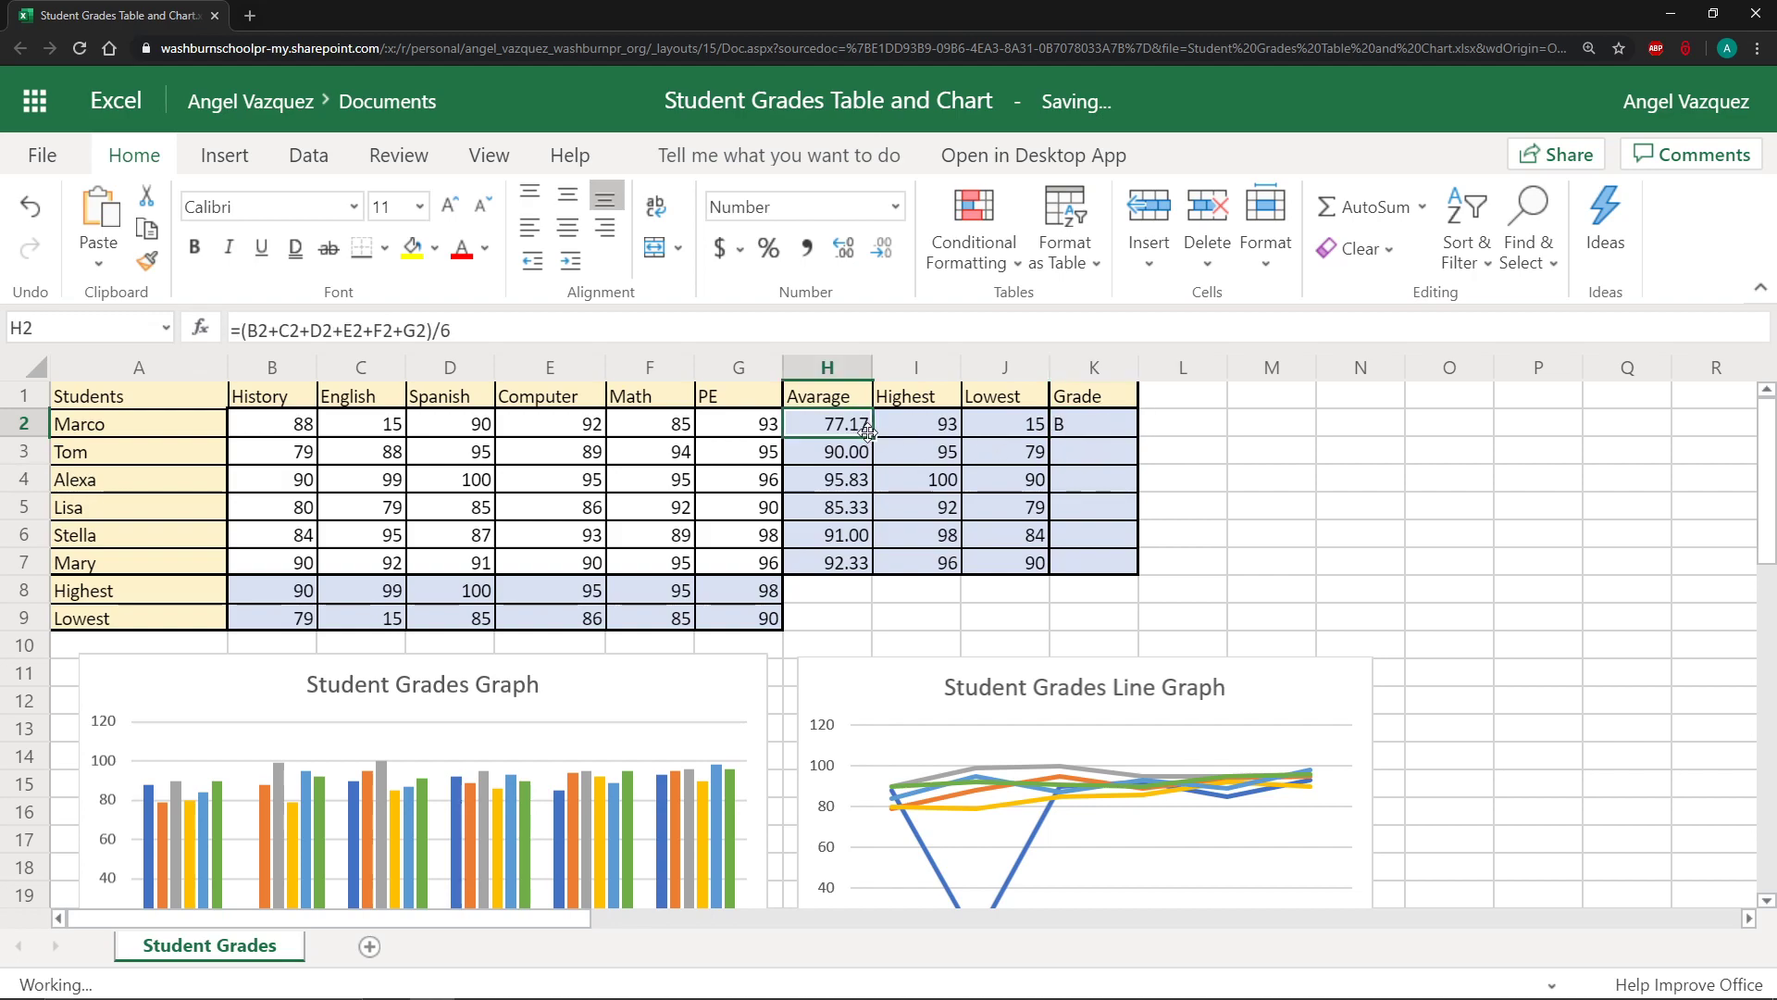
pyautogui.click(1079, 431)
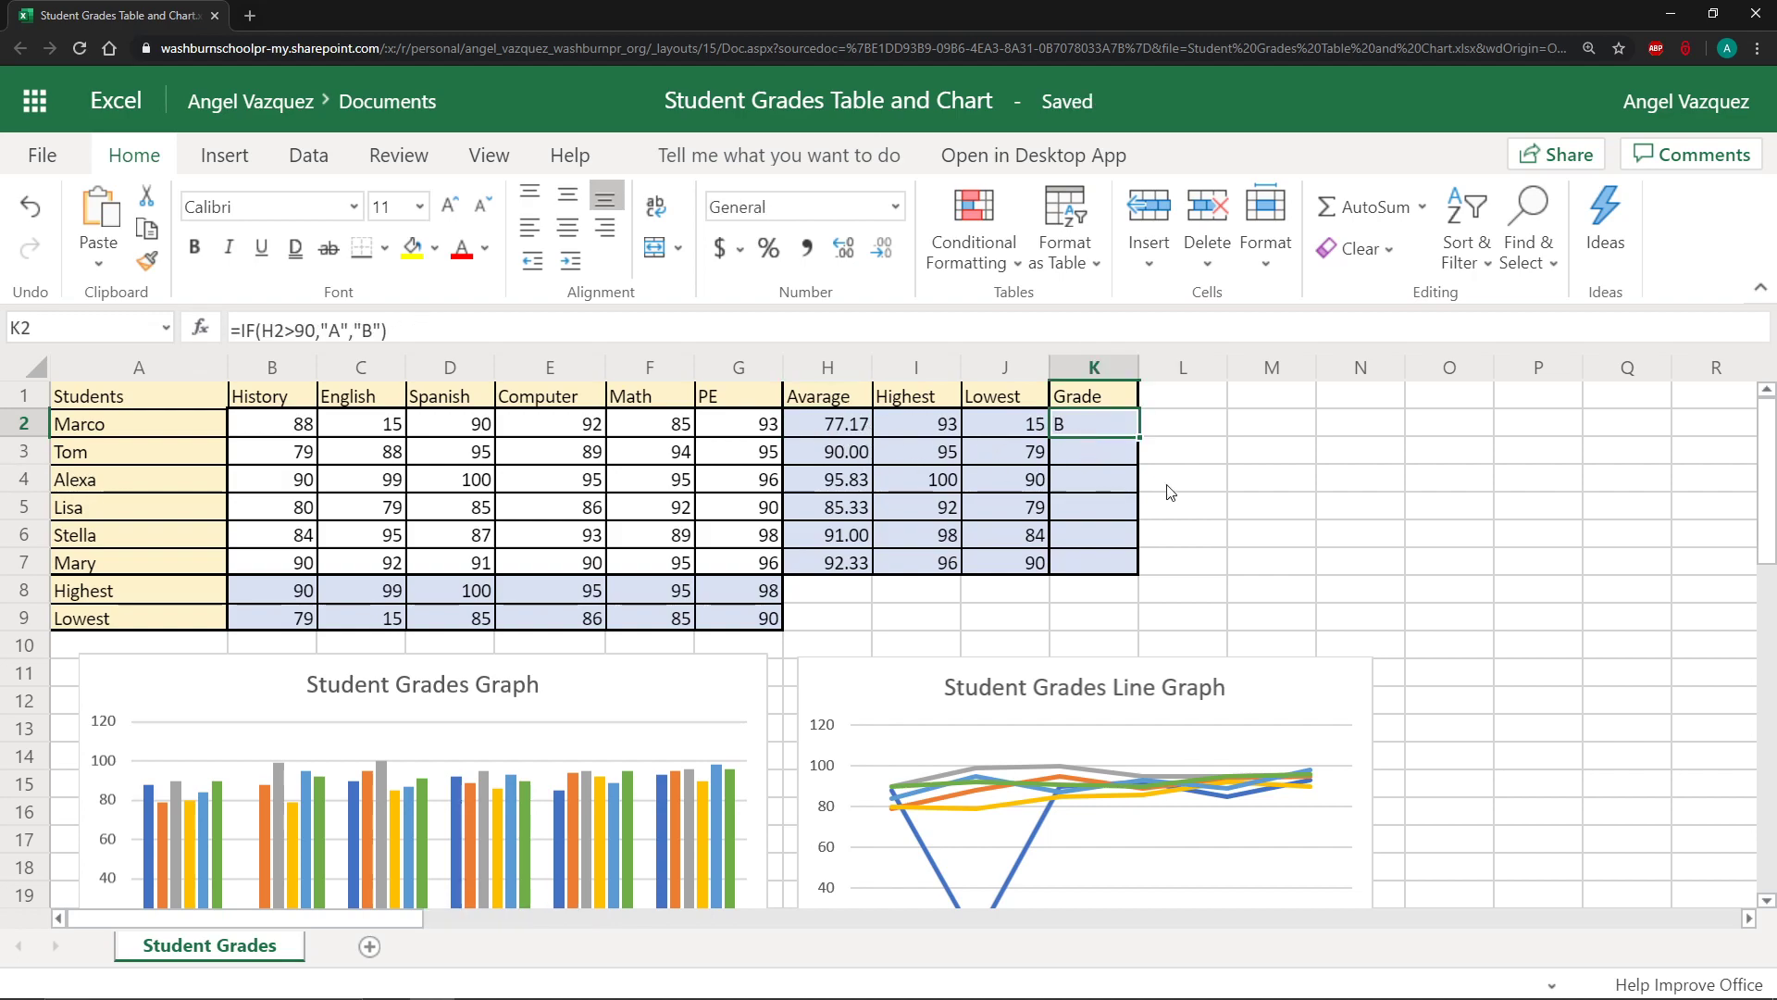
pyautogui.click(830, 435)
pyautogui.click(1074, 424)
pyautogui.moveTo(262, 330); pyautogui.dragTo(312, 335)
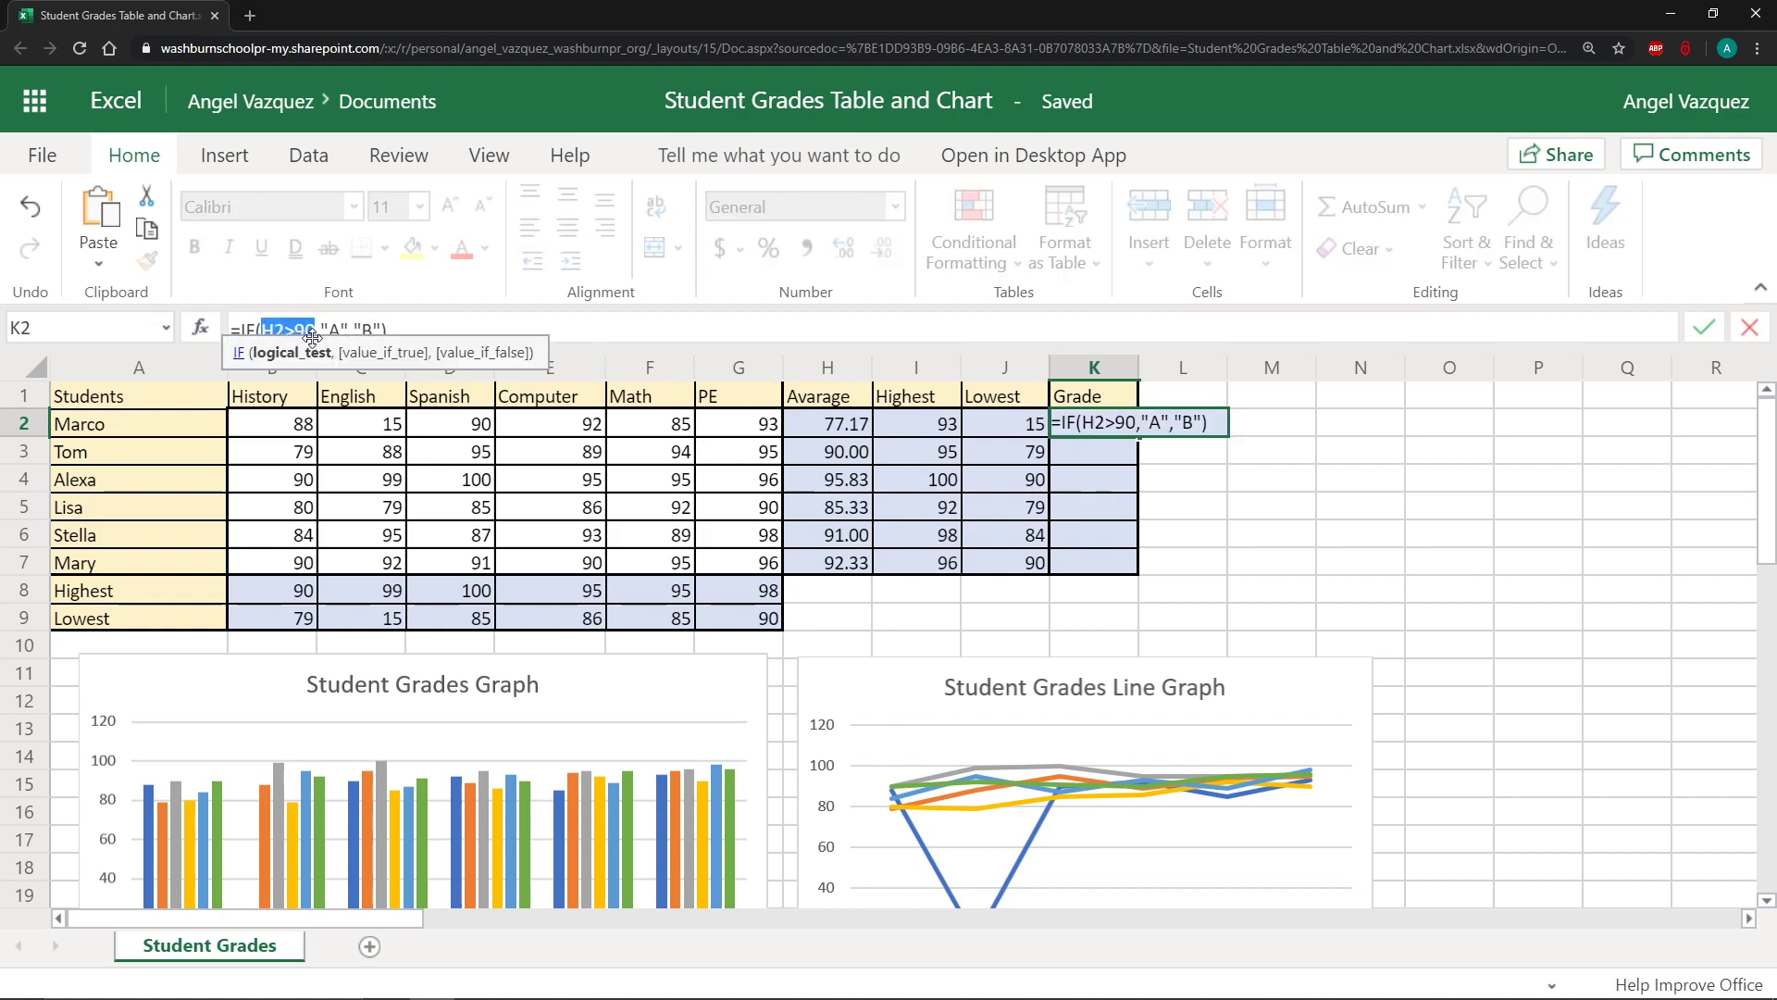
pyautogui.doubleClick(335, 330)
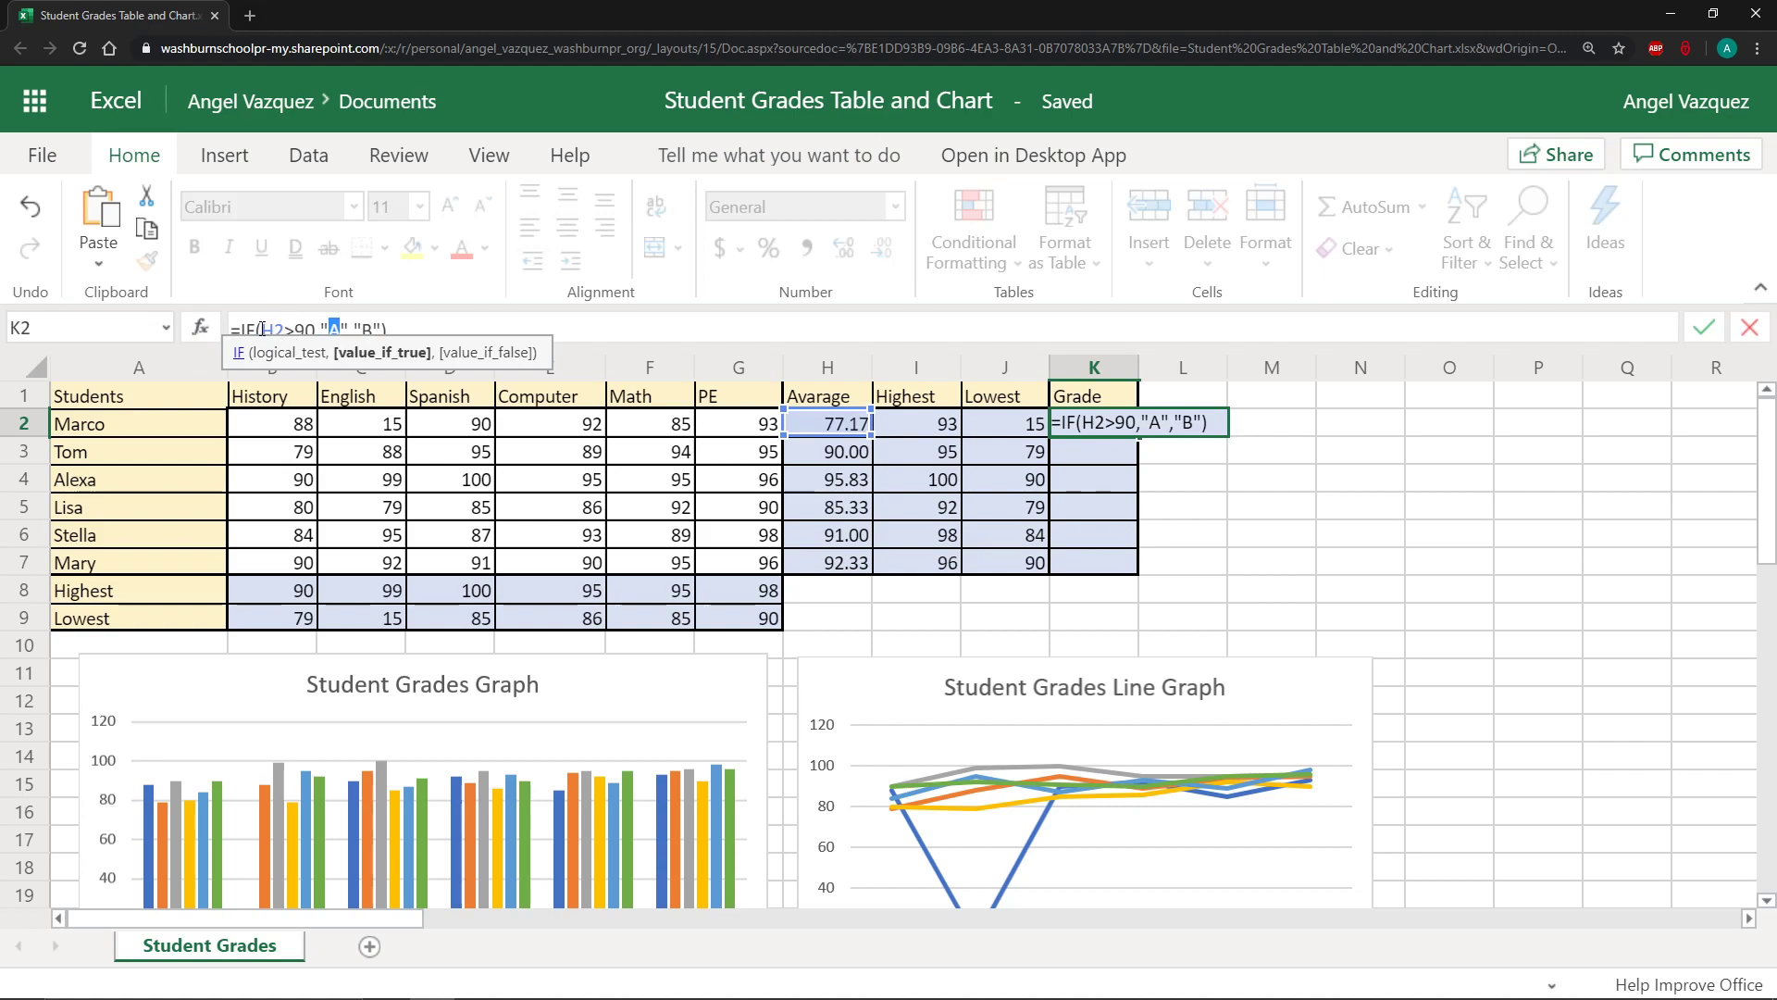
pyautogui.moveTo(262, 331); pyautogui.dragTo(313, 328)
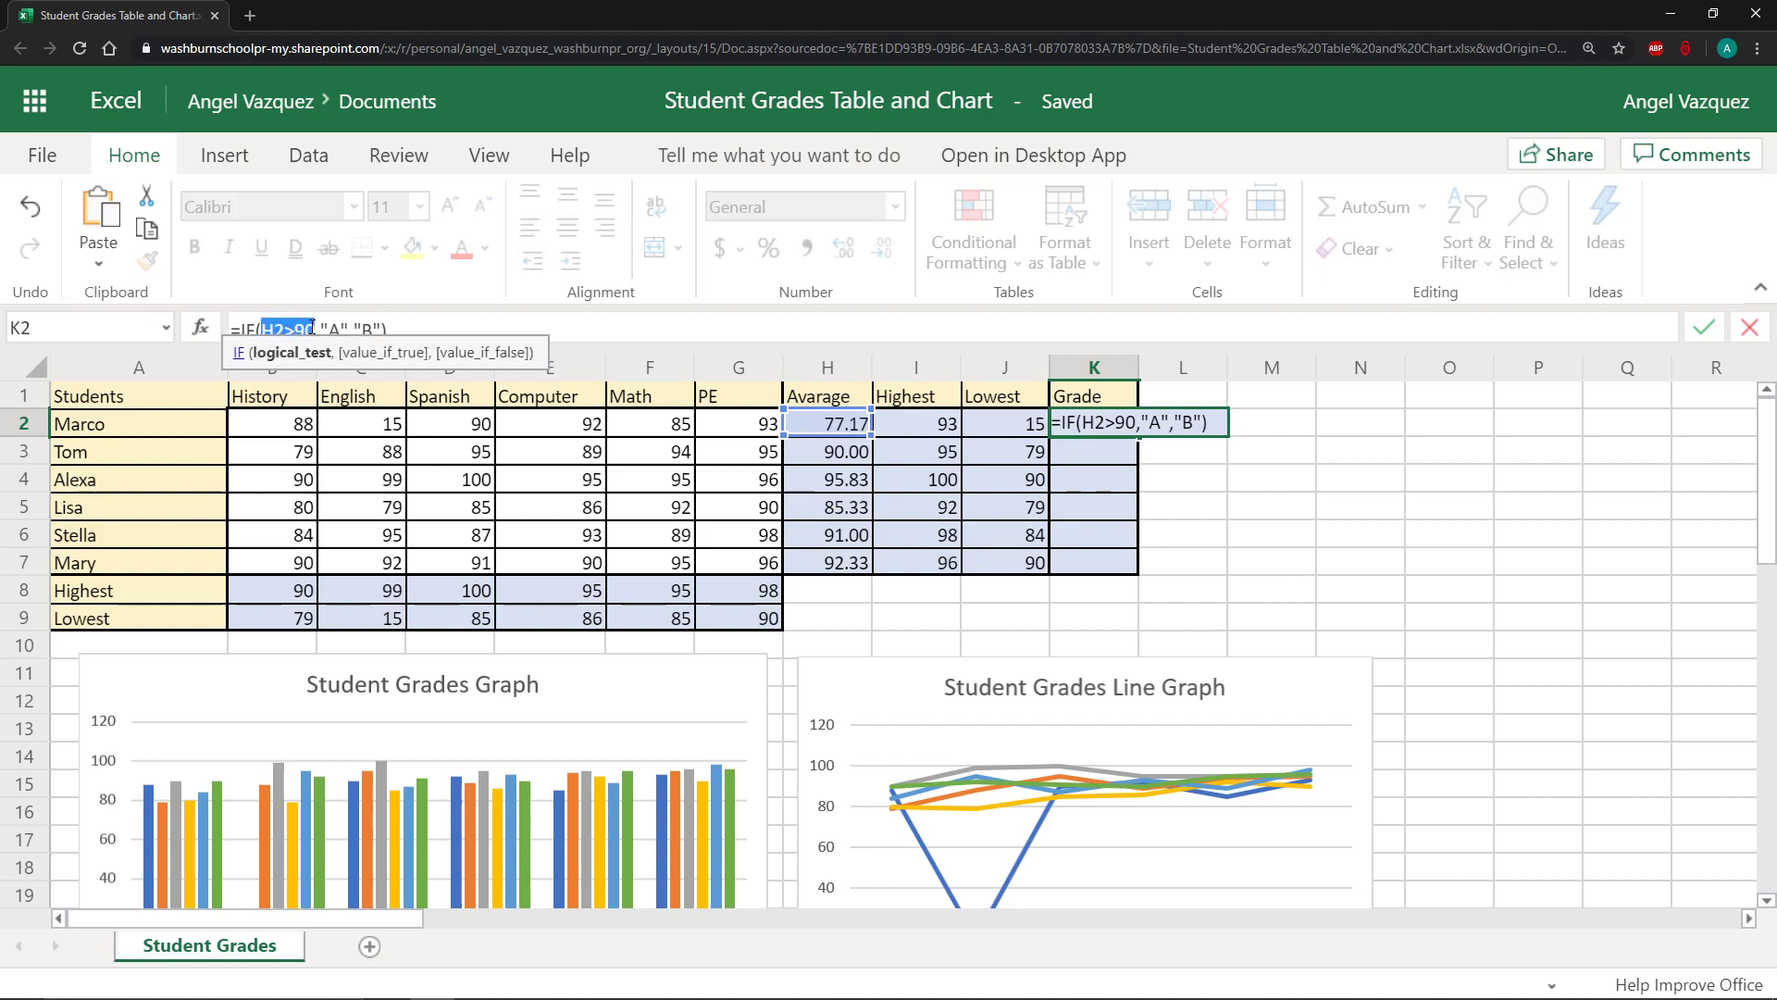
pyautogui.click(367, 329)
pyautogui.click(433, 331)
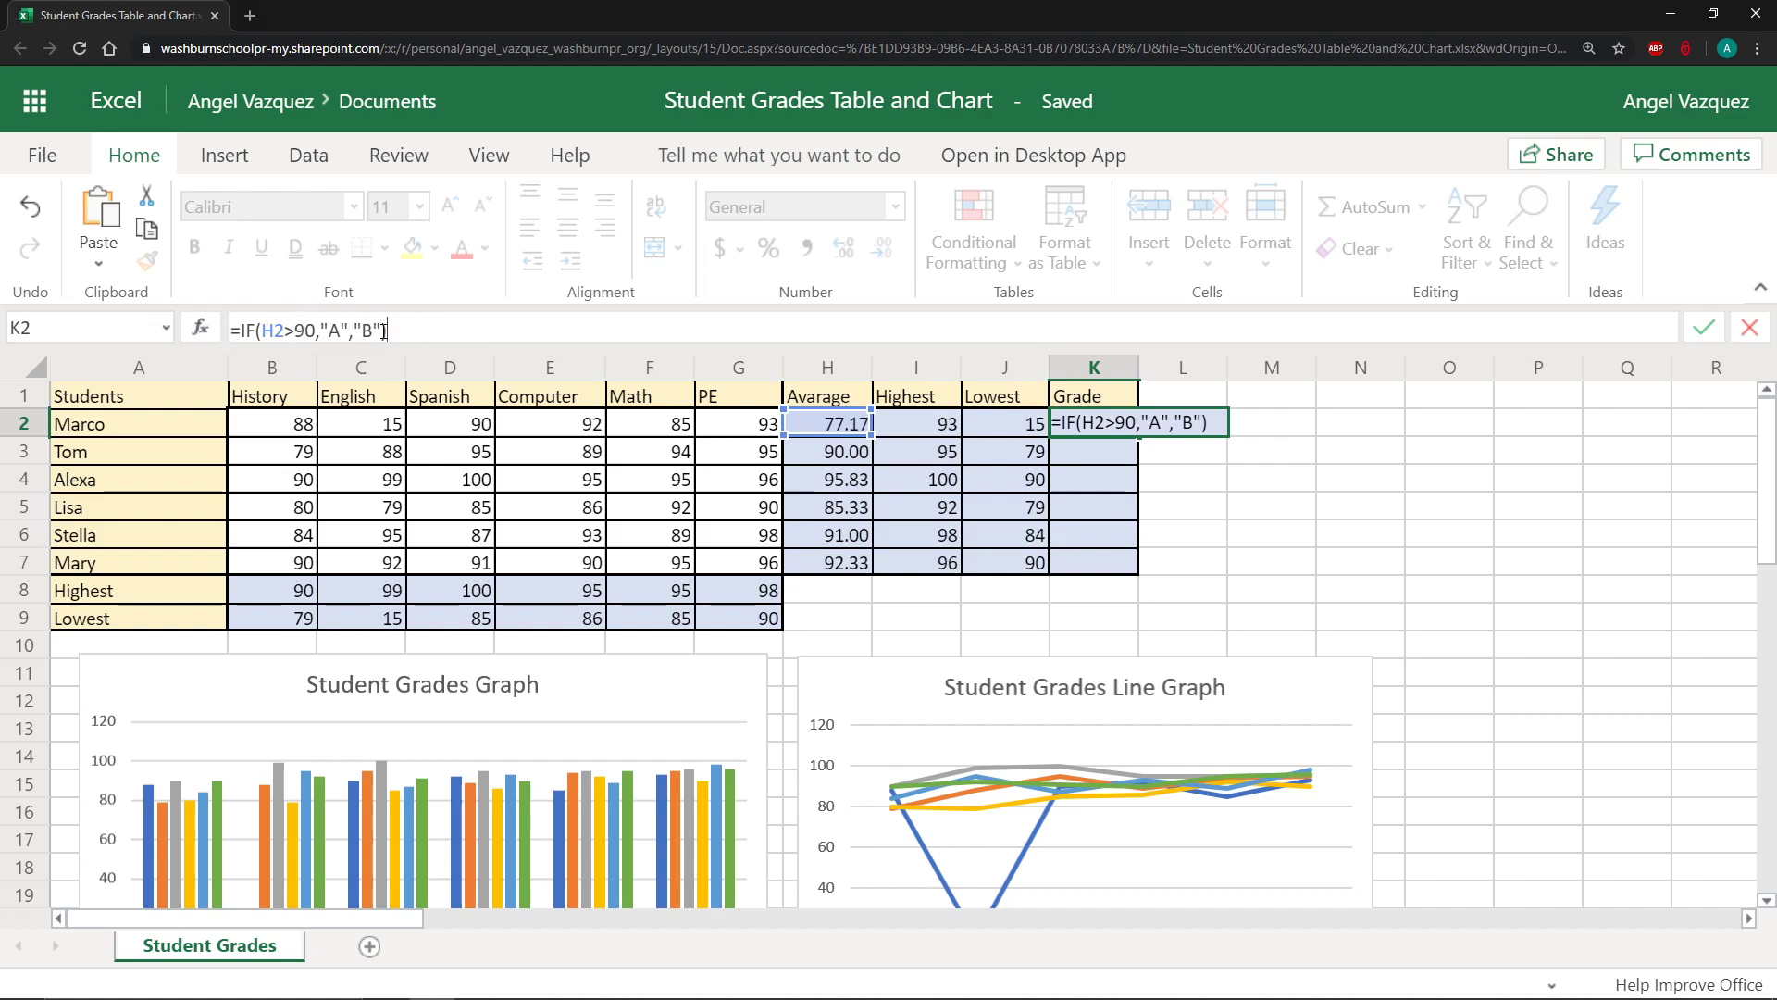
pyautogui.moveTo(384, 330)
pyautogui.mouseDown()
pyautogui.moveTo(313, 329)
pyautogui.moveTo(383, 330)
pyautogui.mouseUp()
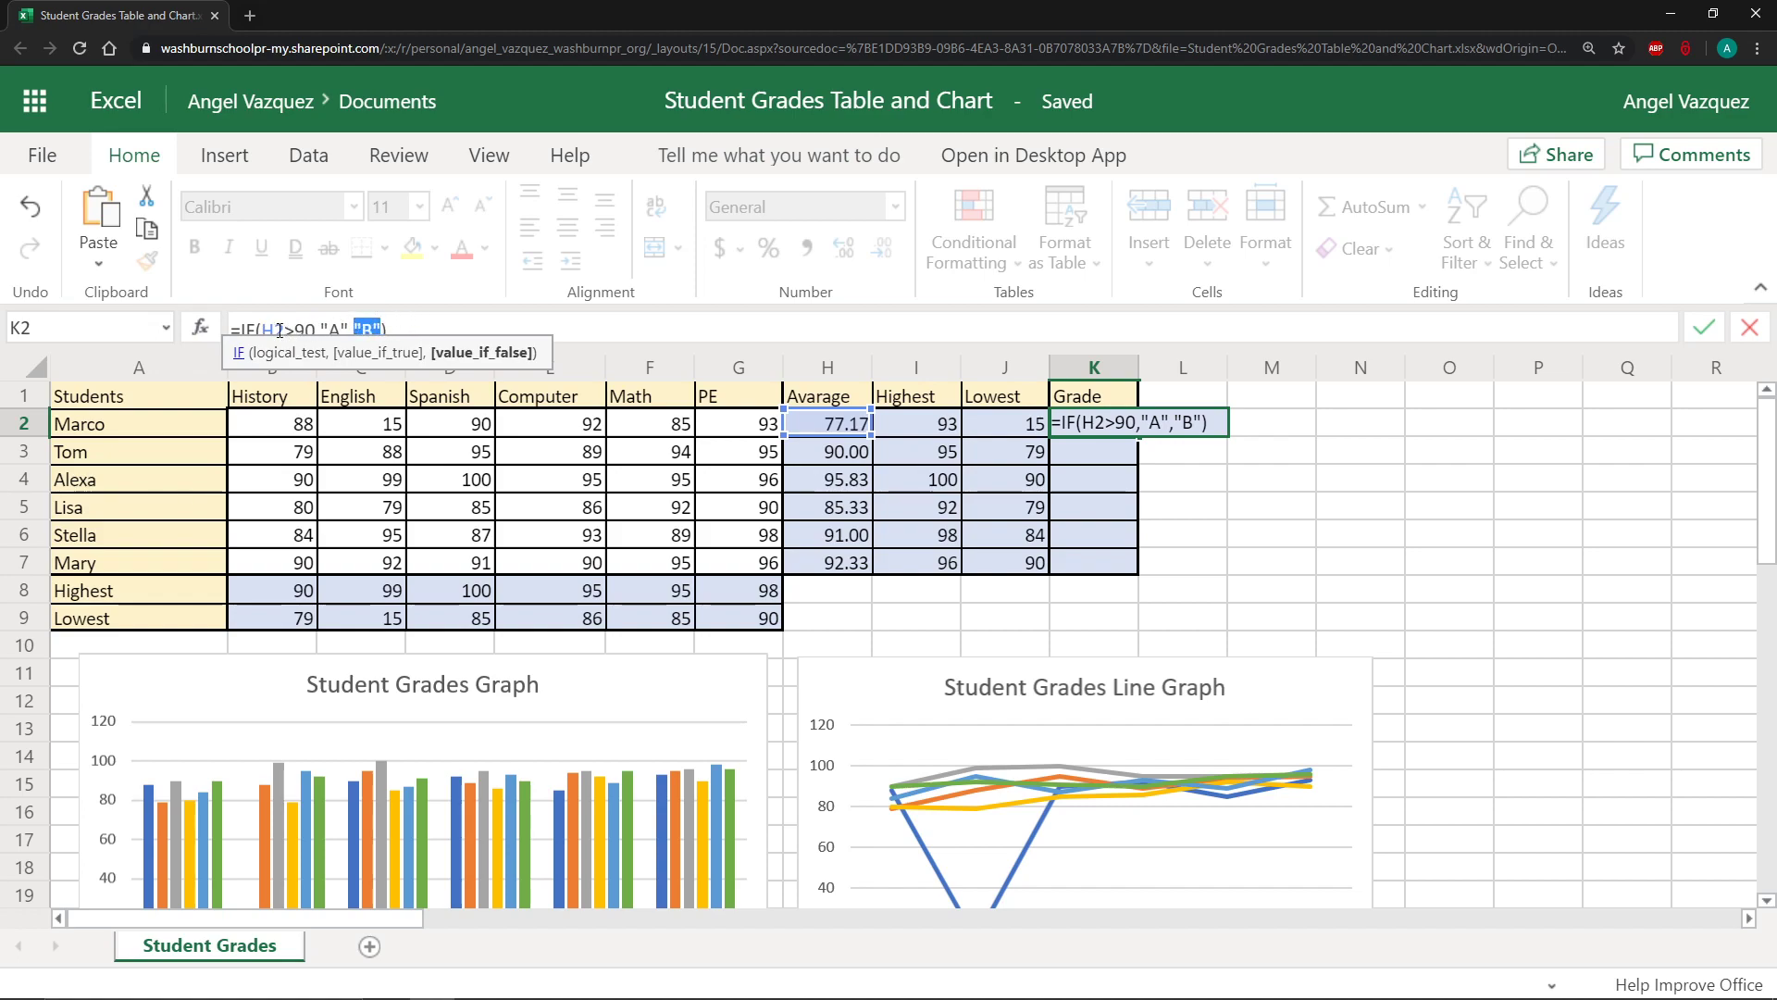
# Step: Replace the false value "B" in K2's IF formula with an empty nested IF
pyautogui.moveTo(264, 329); pyautogui.dragTo(322, 330)
pyautogui.click(381, 326)
pyautogui.press('BackSpace')
pyautogui.press('BackSpace')
pyautogui.press('BackSpace')
pyautogui.write('if()')
pyautogui.click(371, 331)
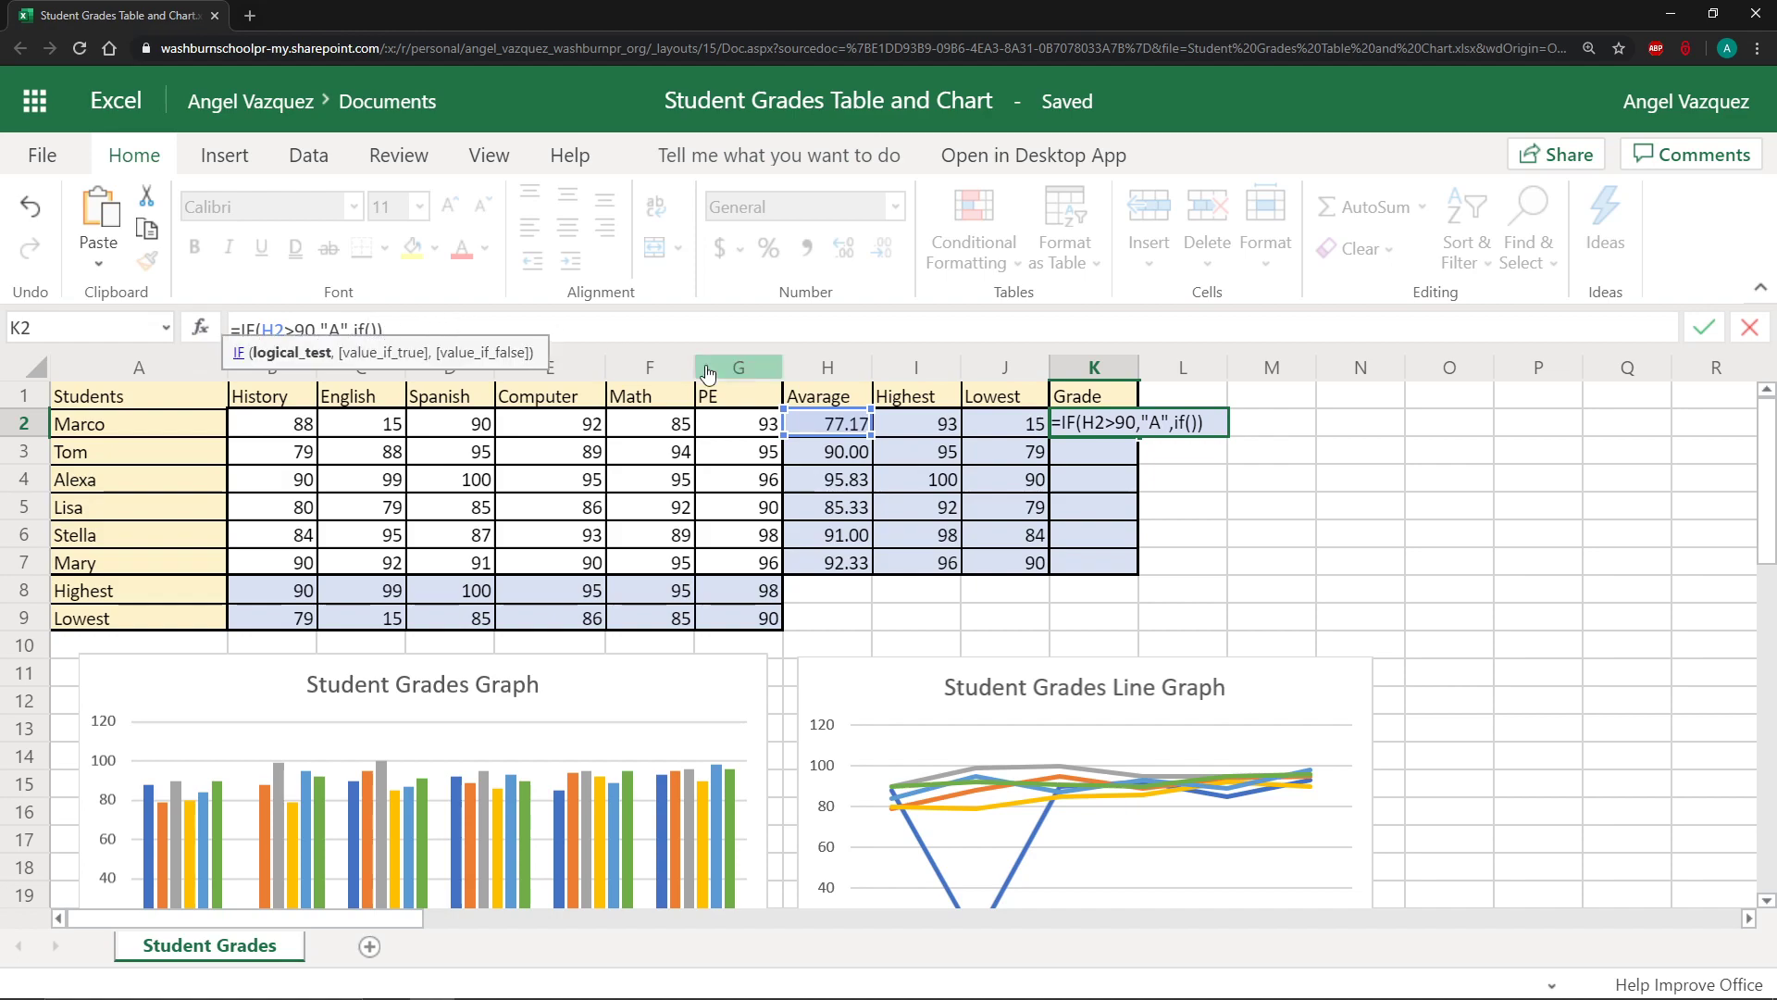
# Step: Fill the nested IF in K2 with the logical test H2>80 and "B" as its true value
pyautogui.click(809, 426)
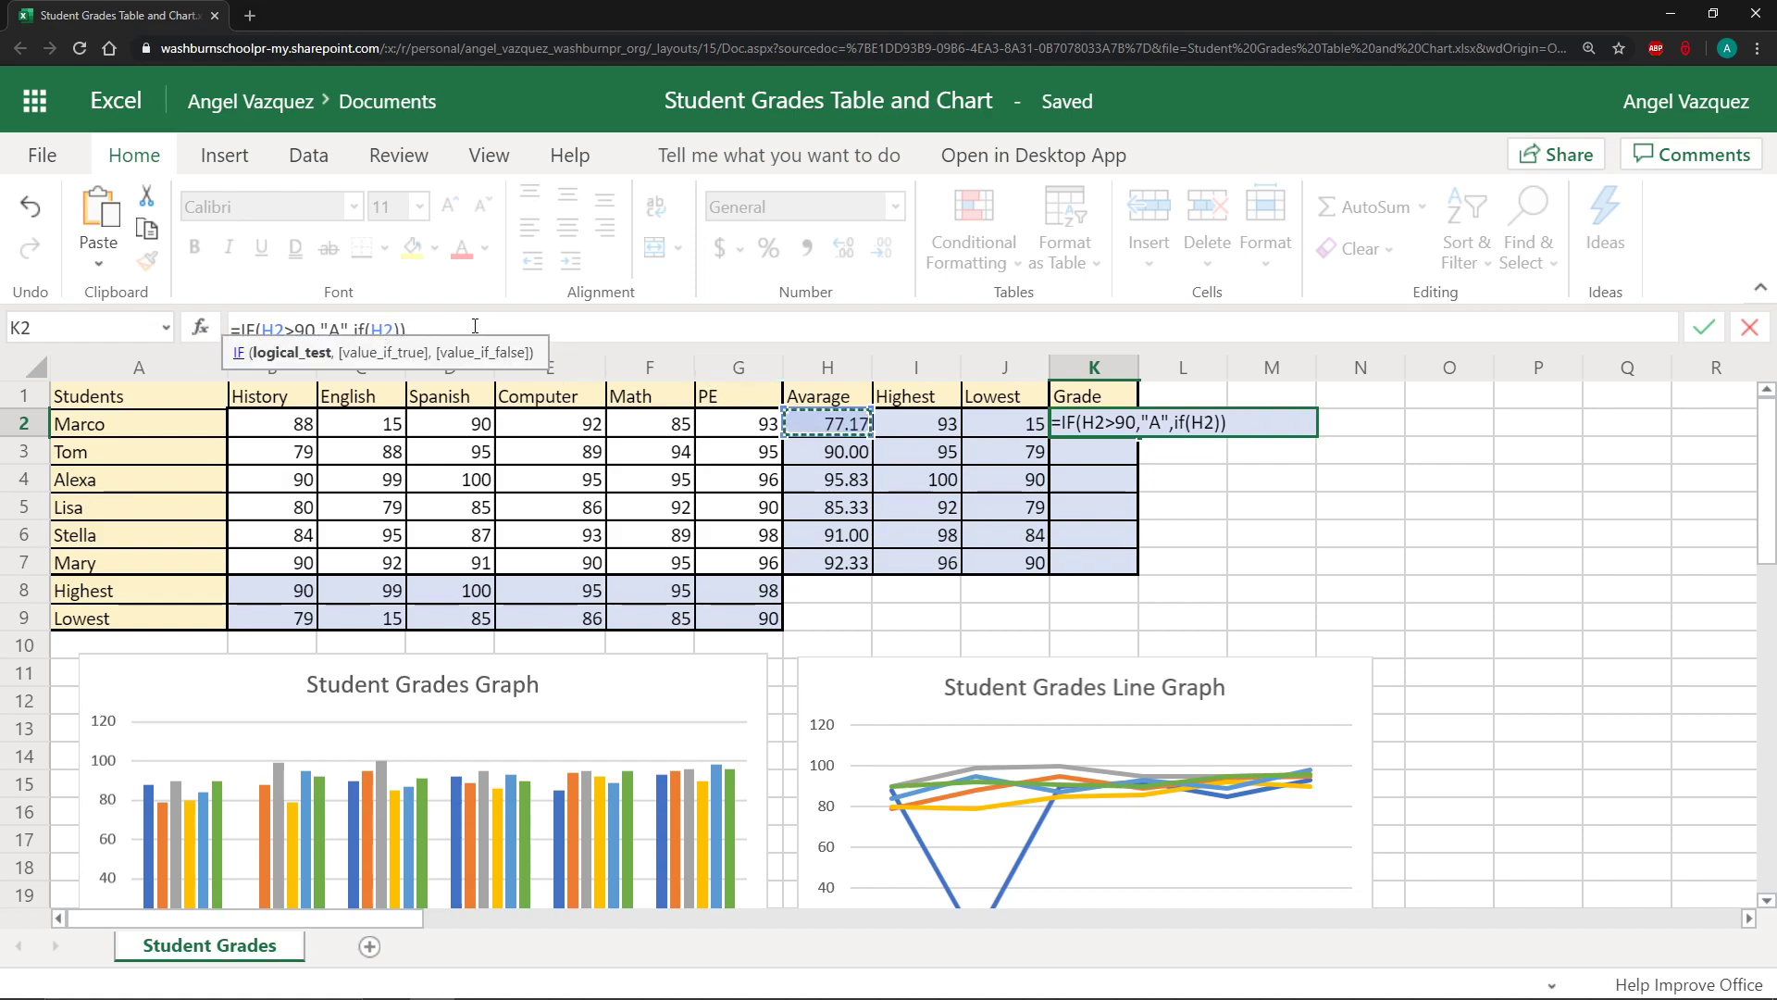
pyautogui.write('>80,""')
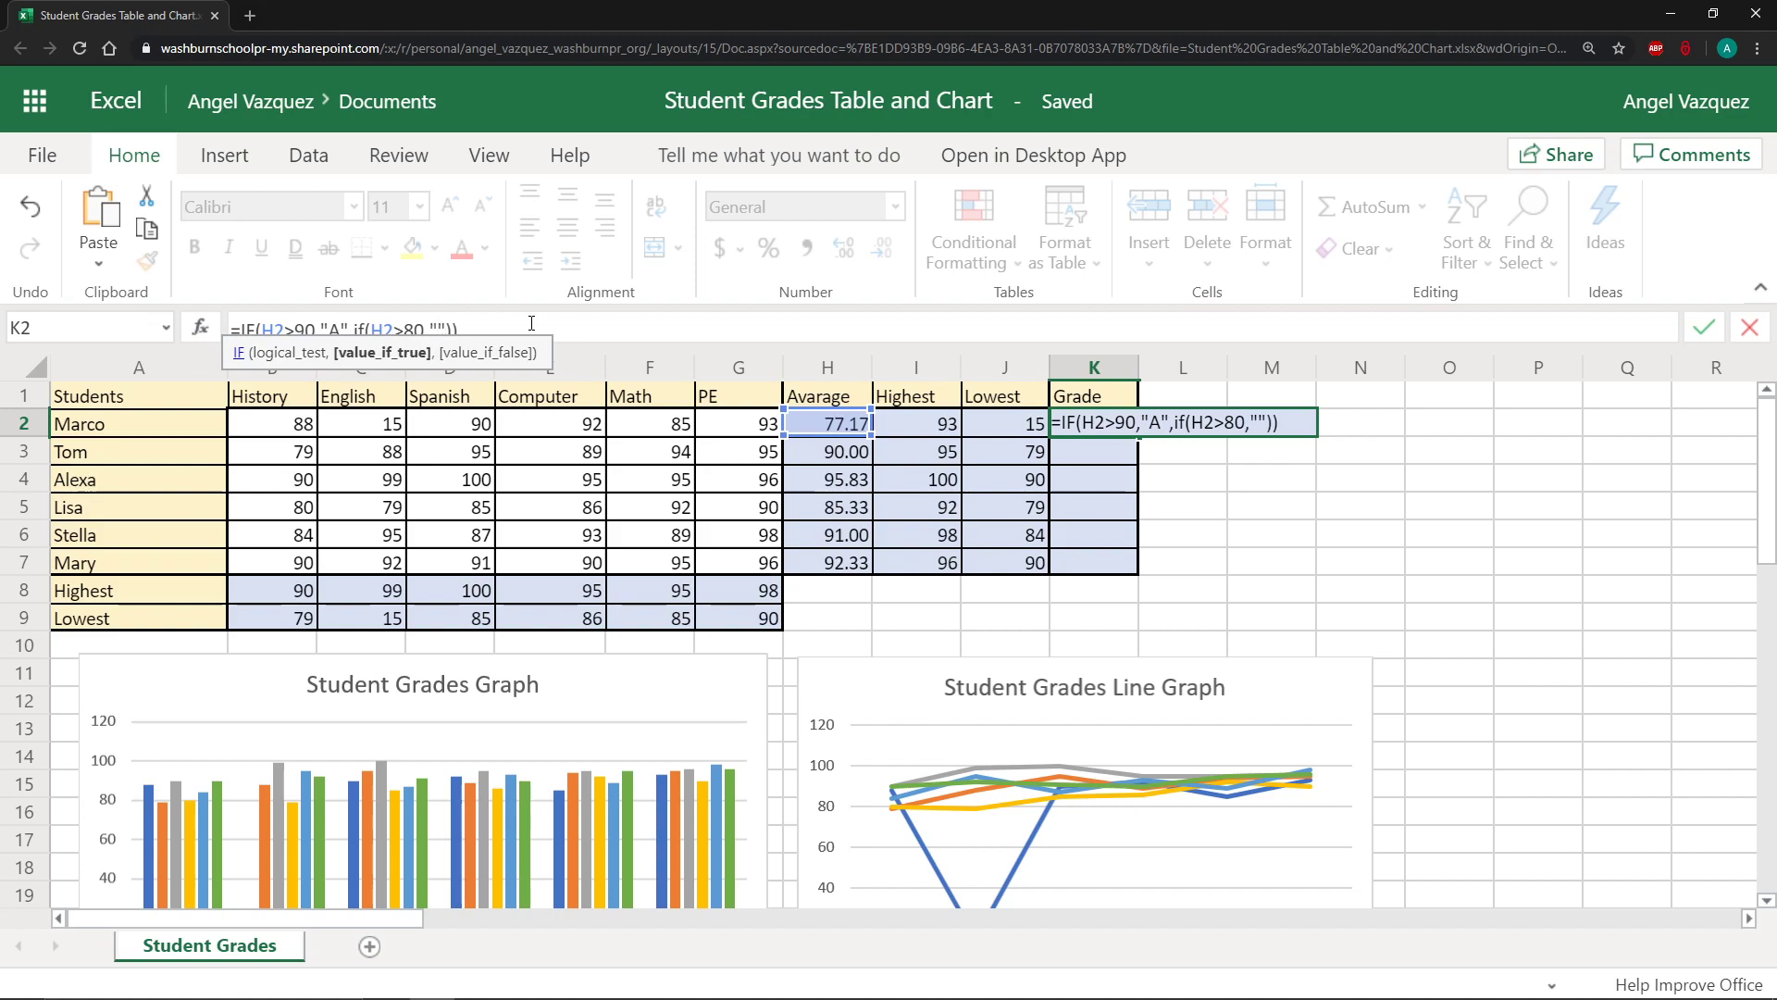
pyautogui.write('B')
pyautogui.click(531, 323)
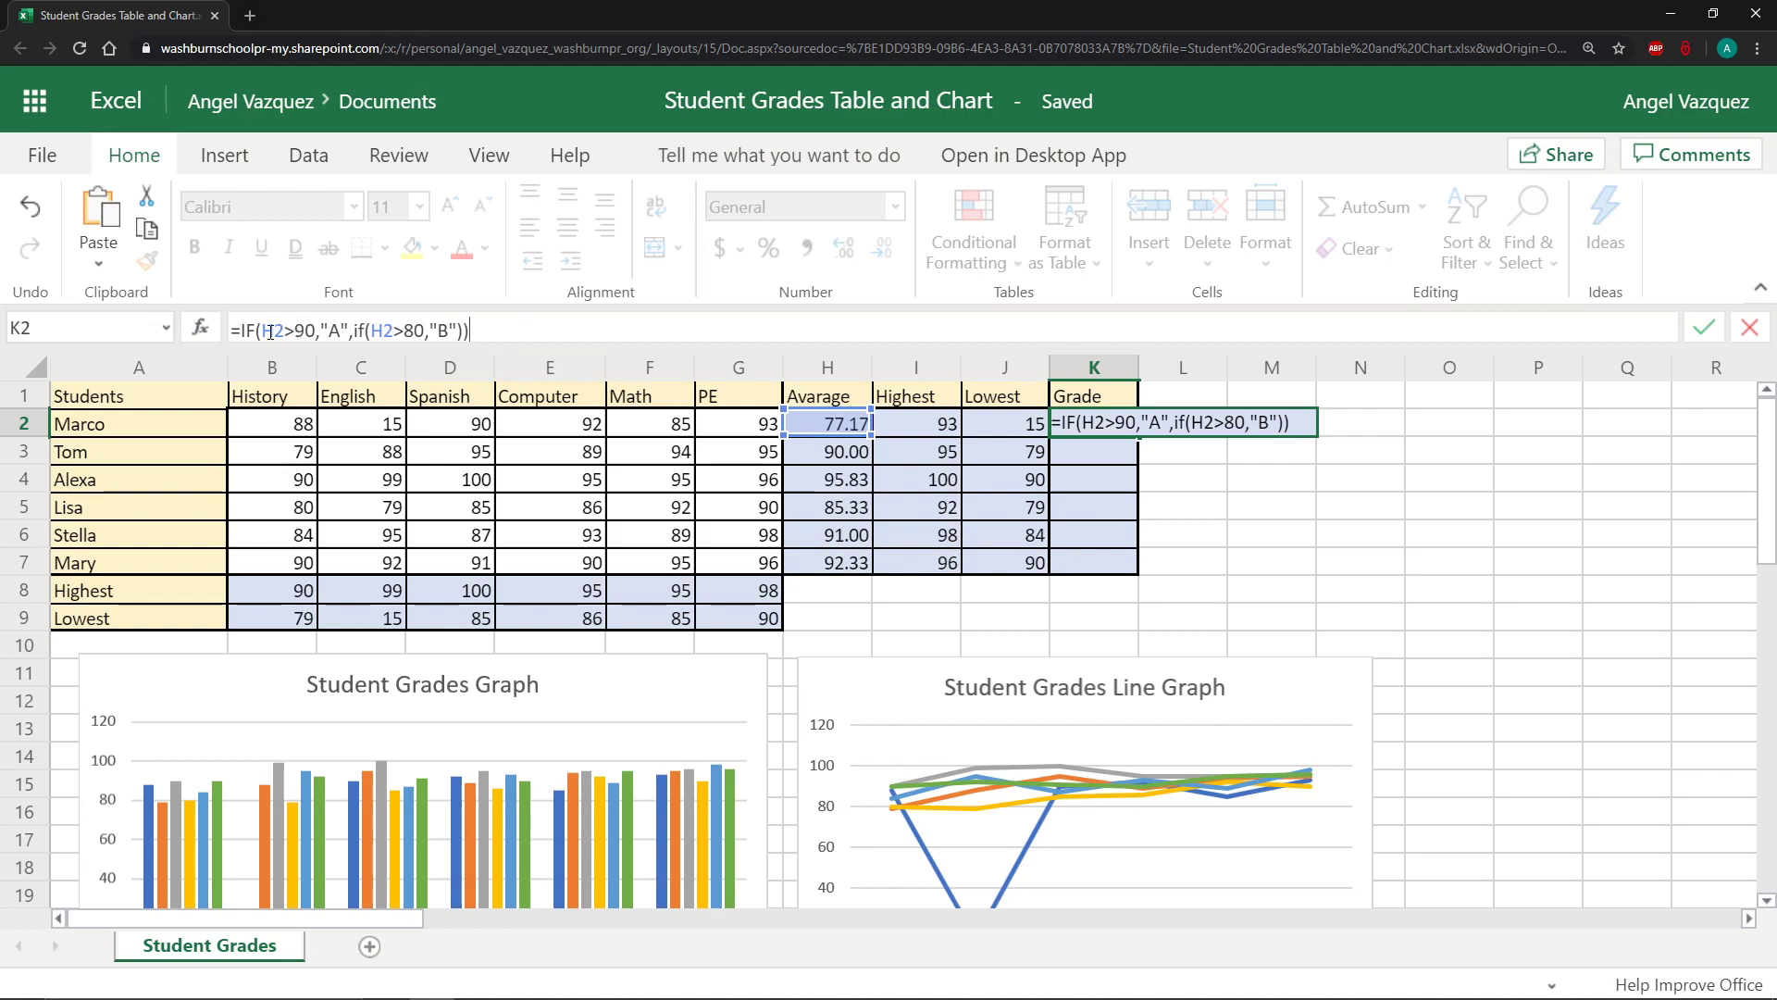
# Step: Review the parts of K2's nested IF formula and compare its result with the average in H2, declining the incoming call
pyautogui.moveTo(274, 332); pyautogui.dragTo(307, 331)
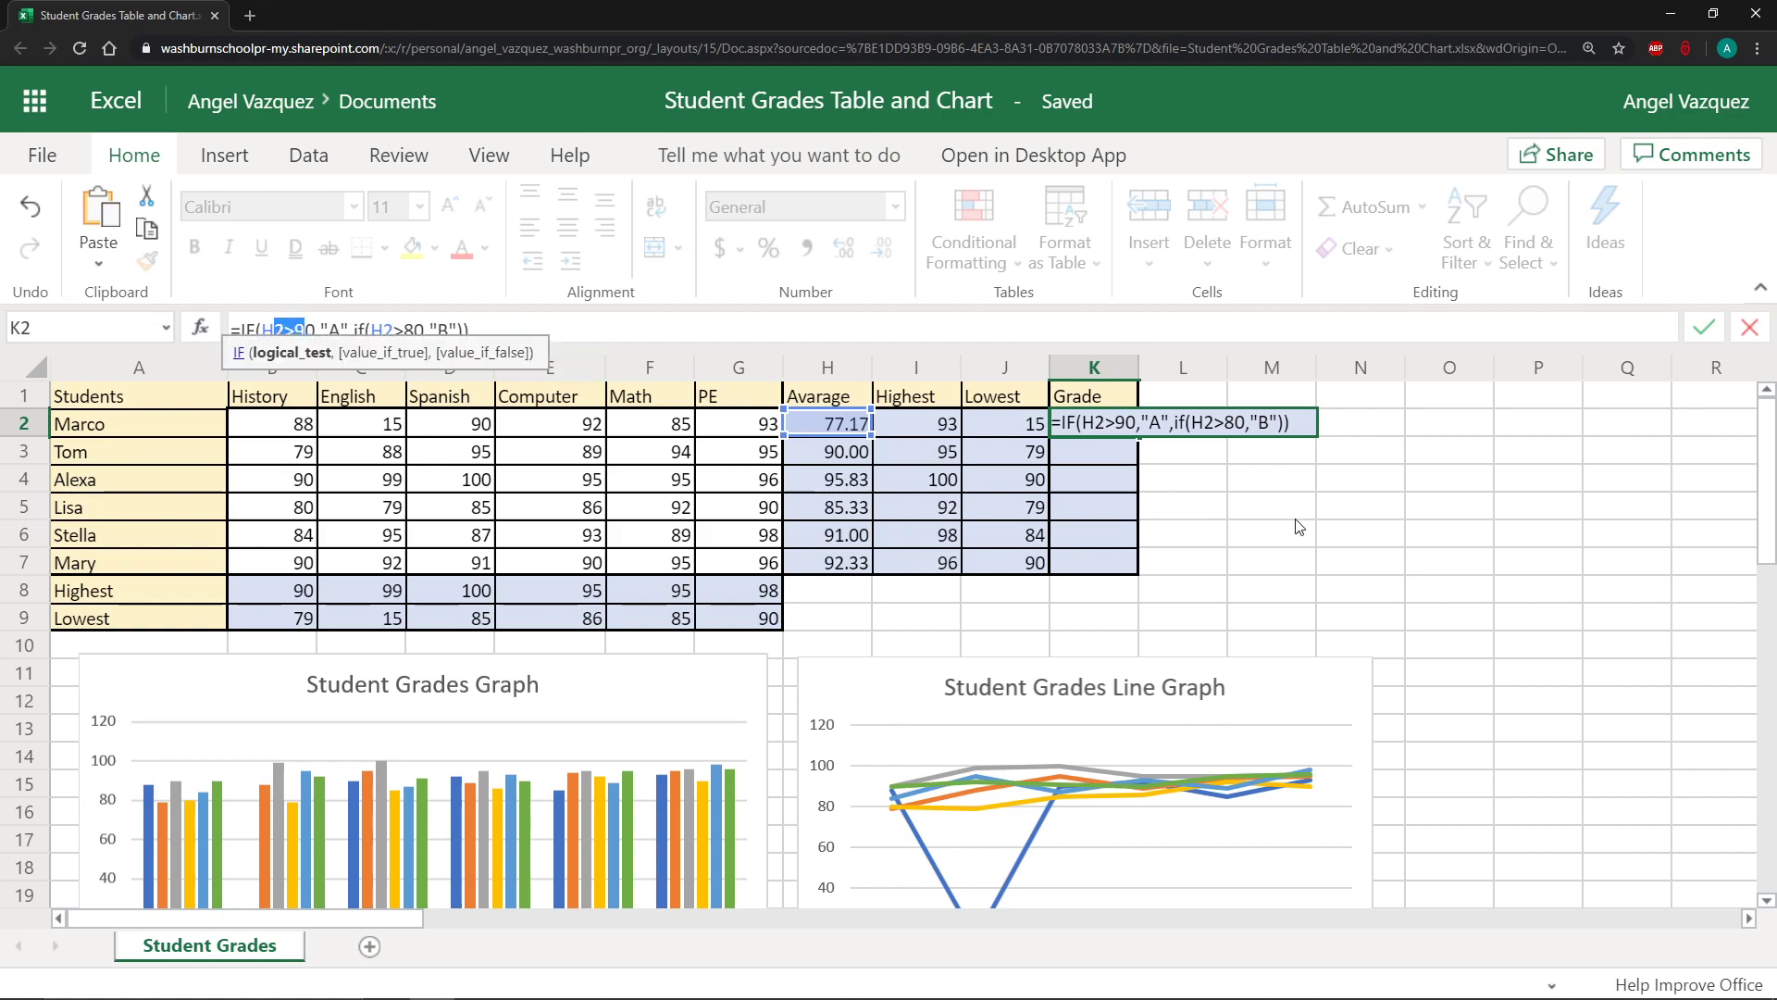
pyautogui.click(331, 328)
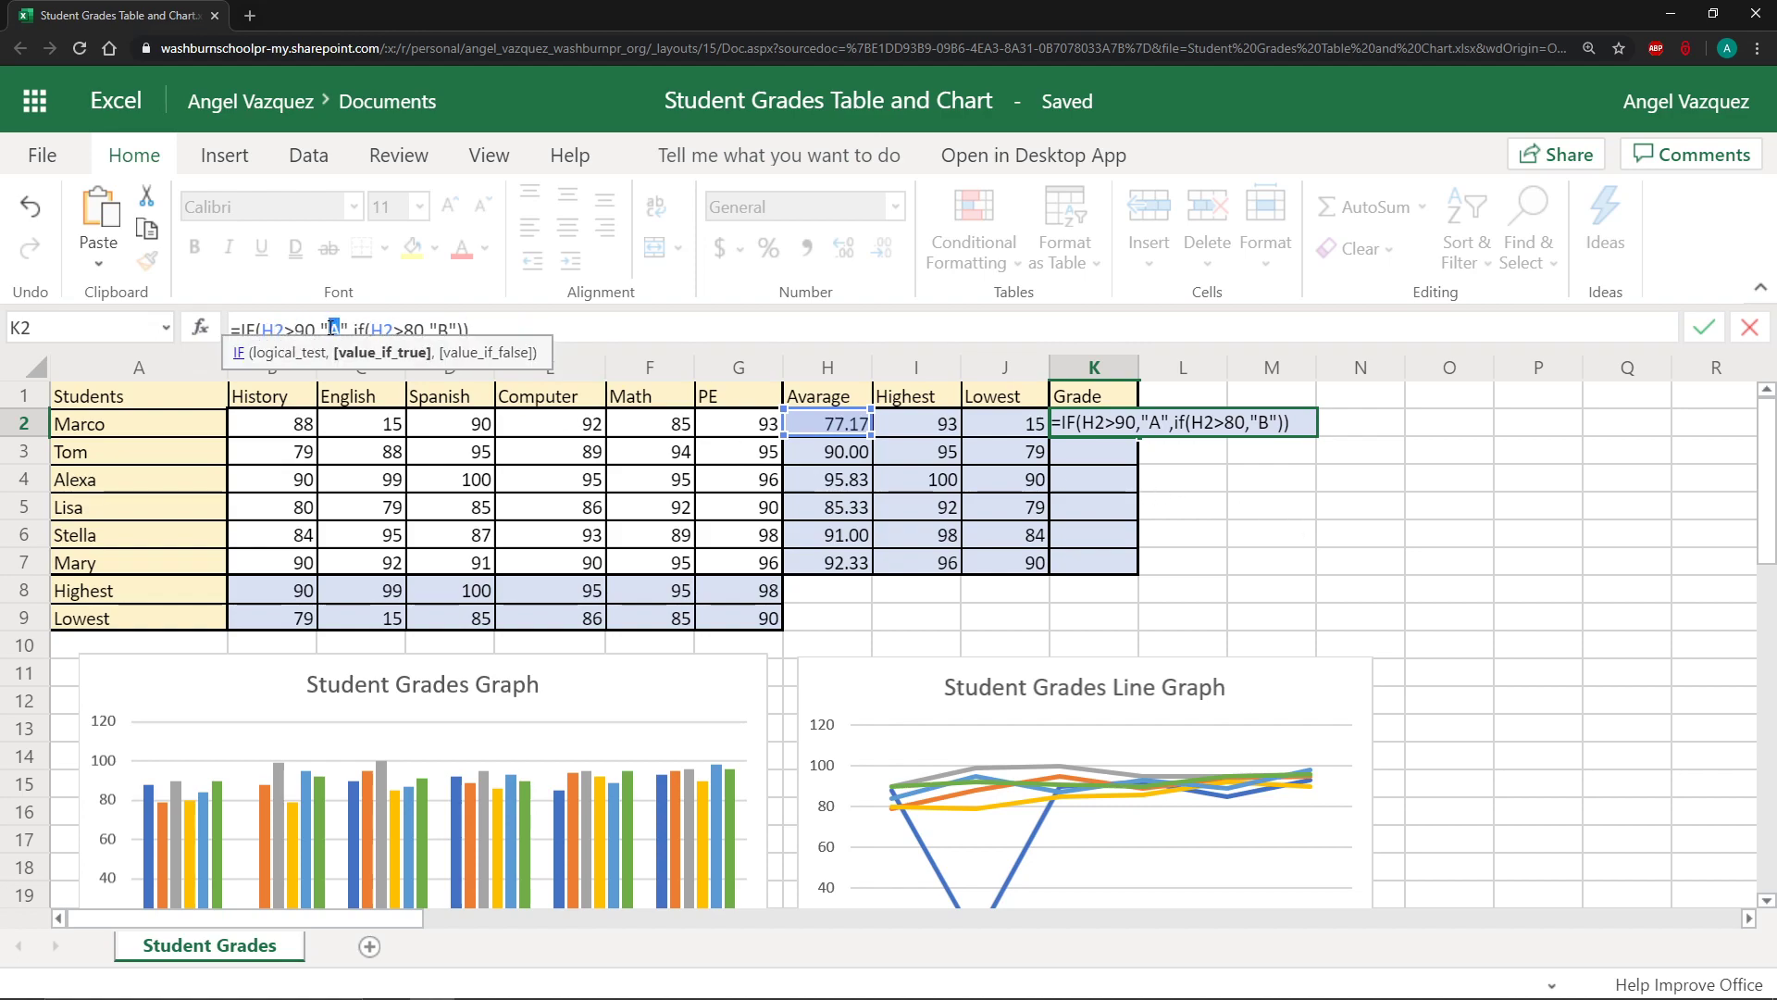
pyautogui.moveTo(365, 329); pyautogui.dragTo(469, 330)
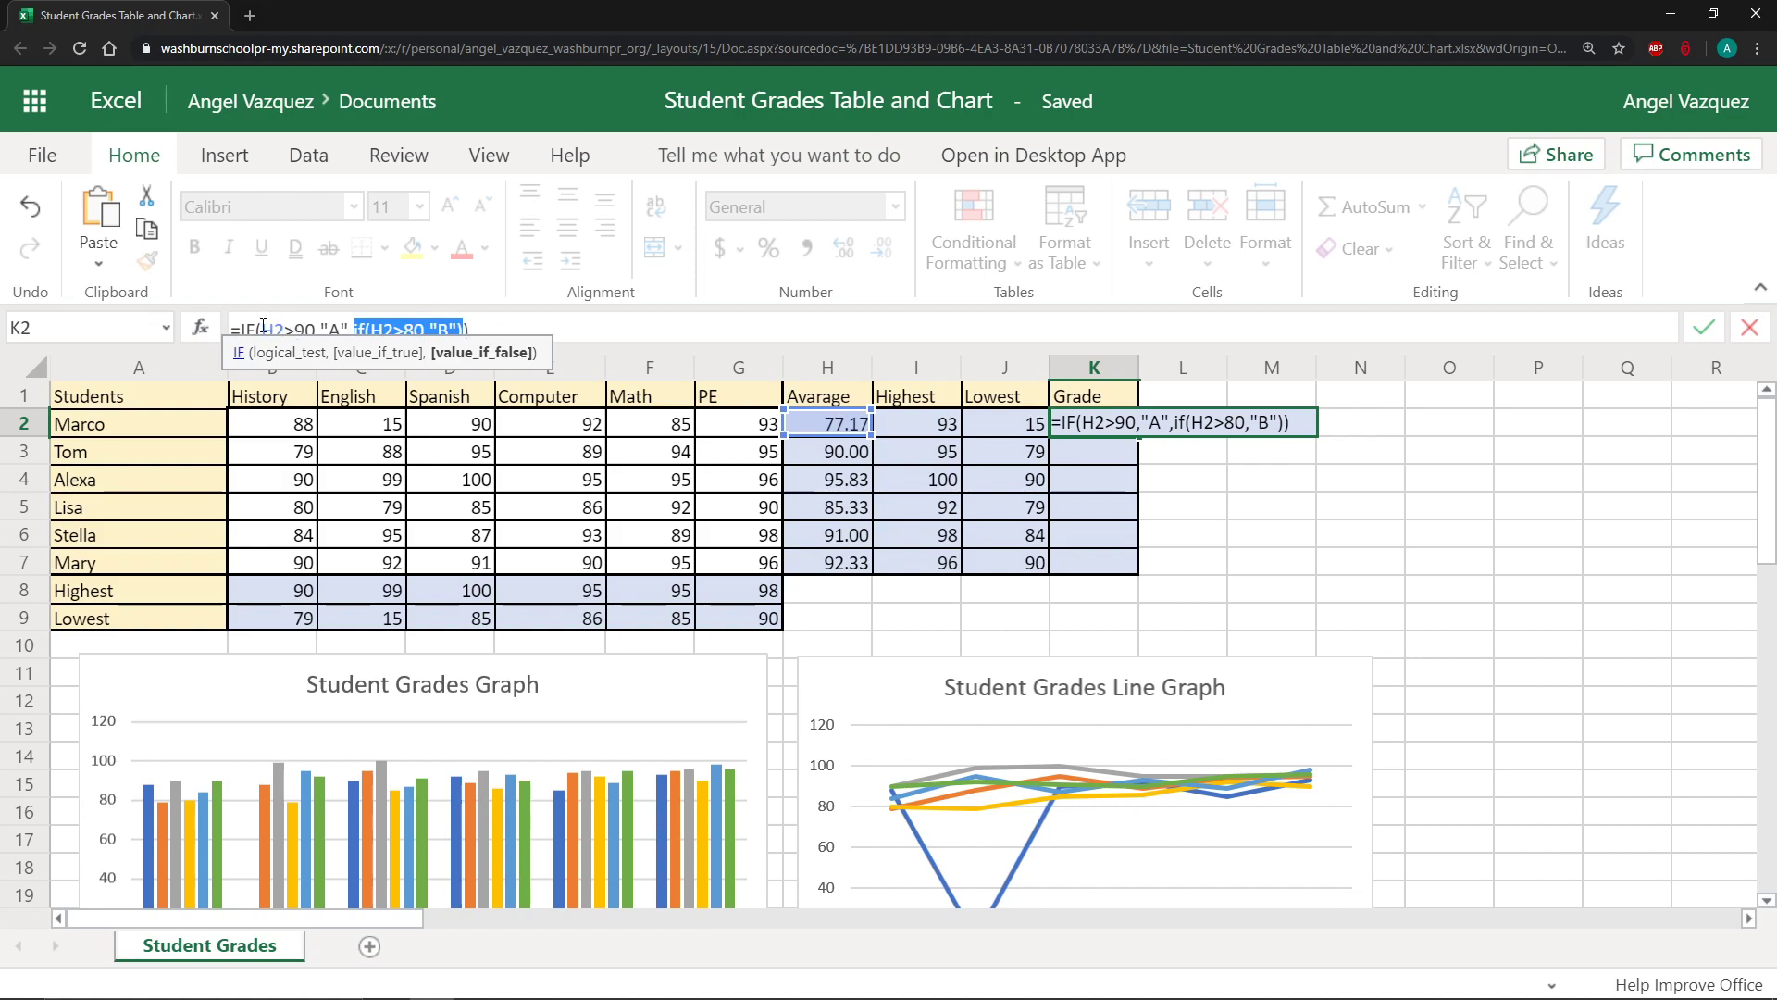
pyautogui.moveTo(263, 329); pyautogui.dragTo(444, 321)
pyautogui.click(508, 325)
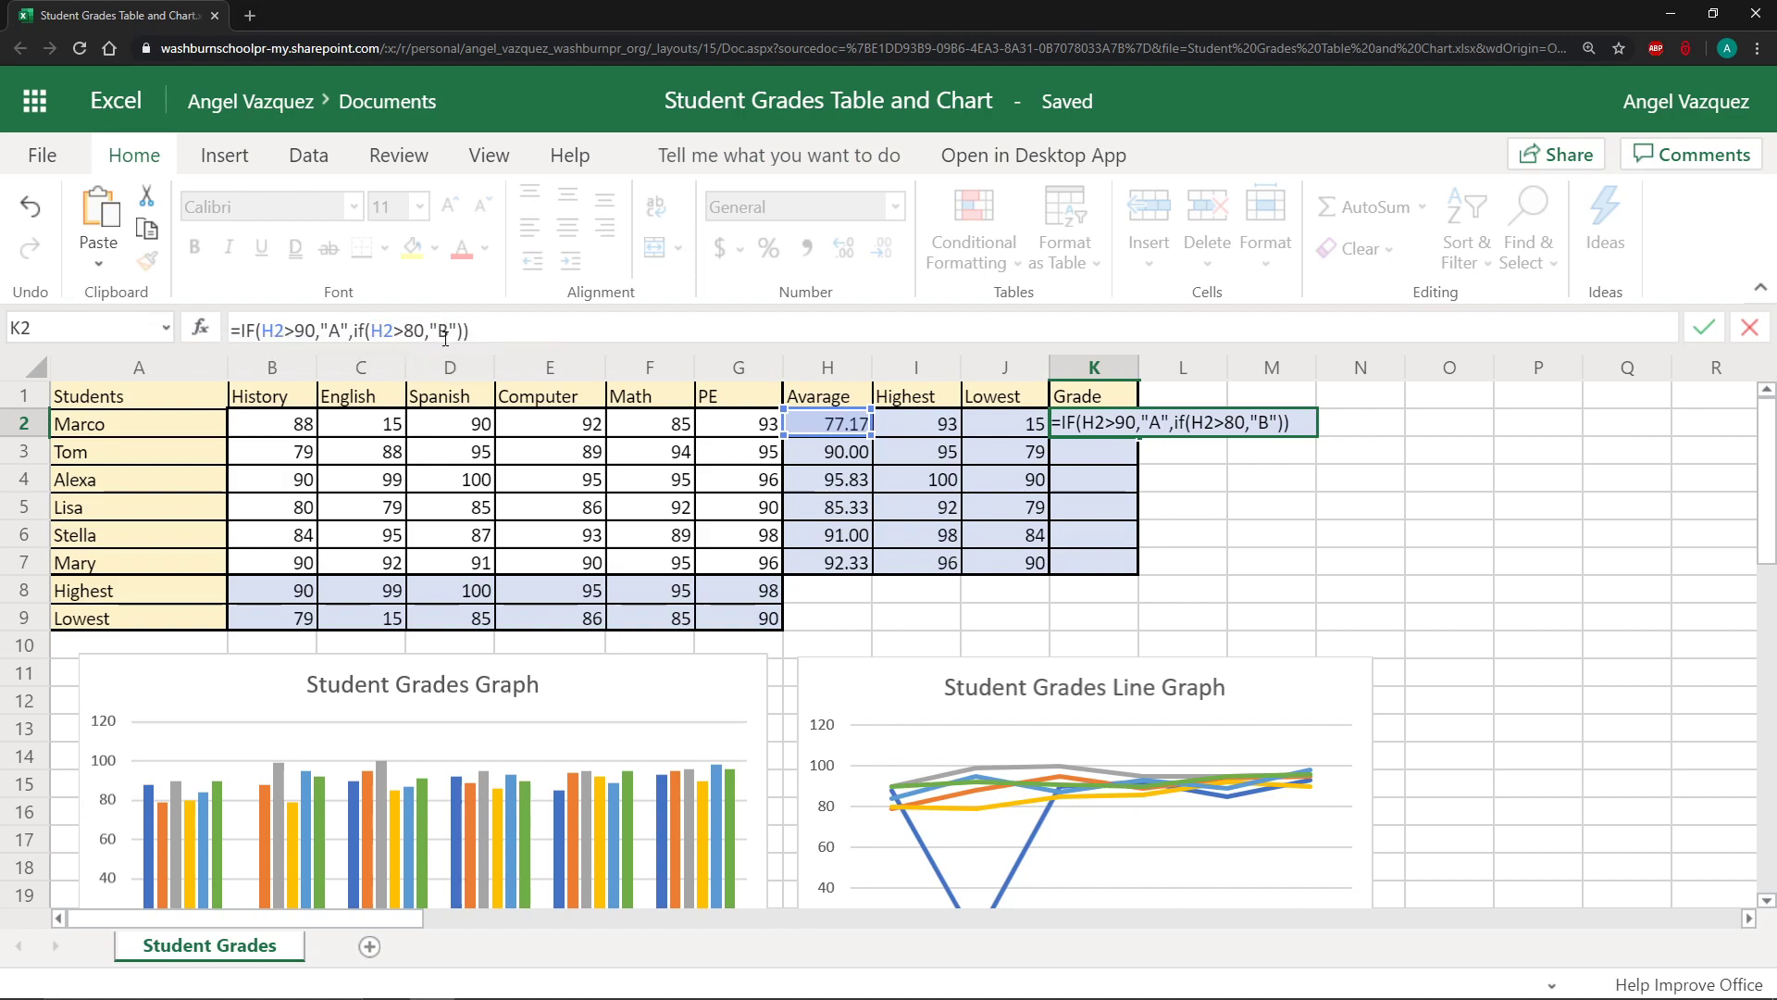
pyautogui.click(842, 453)
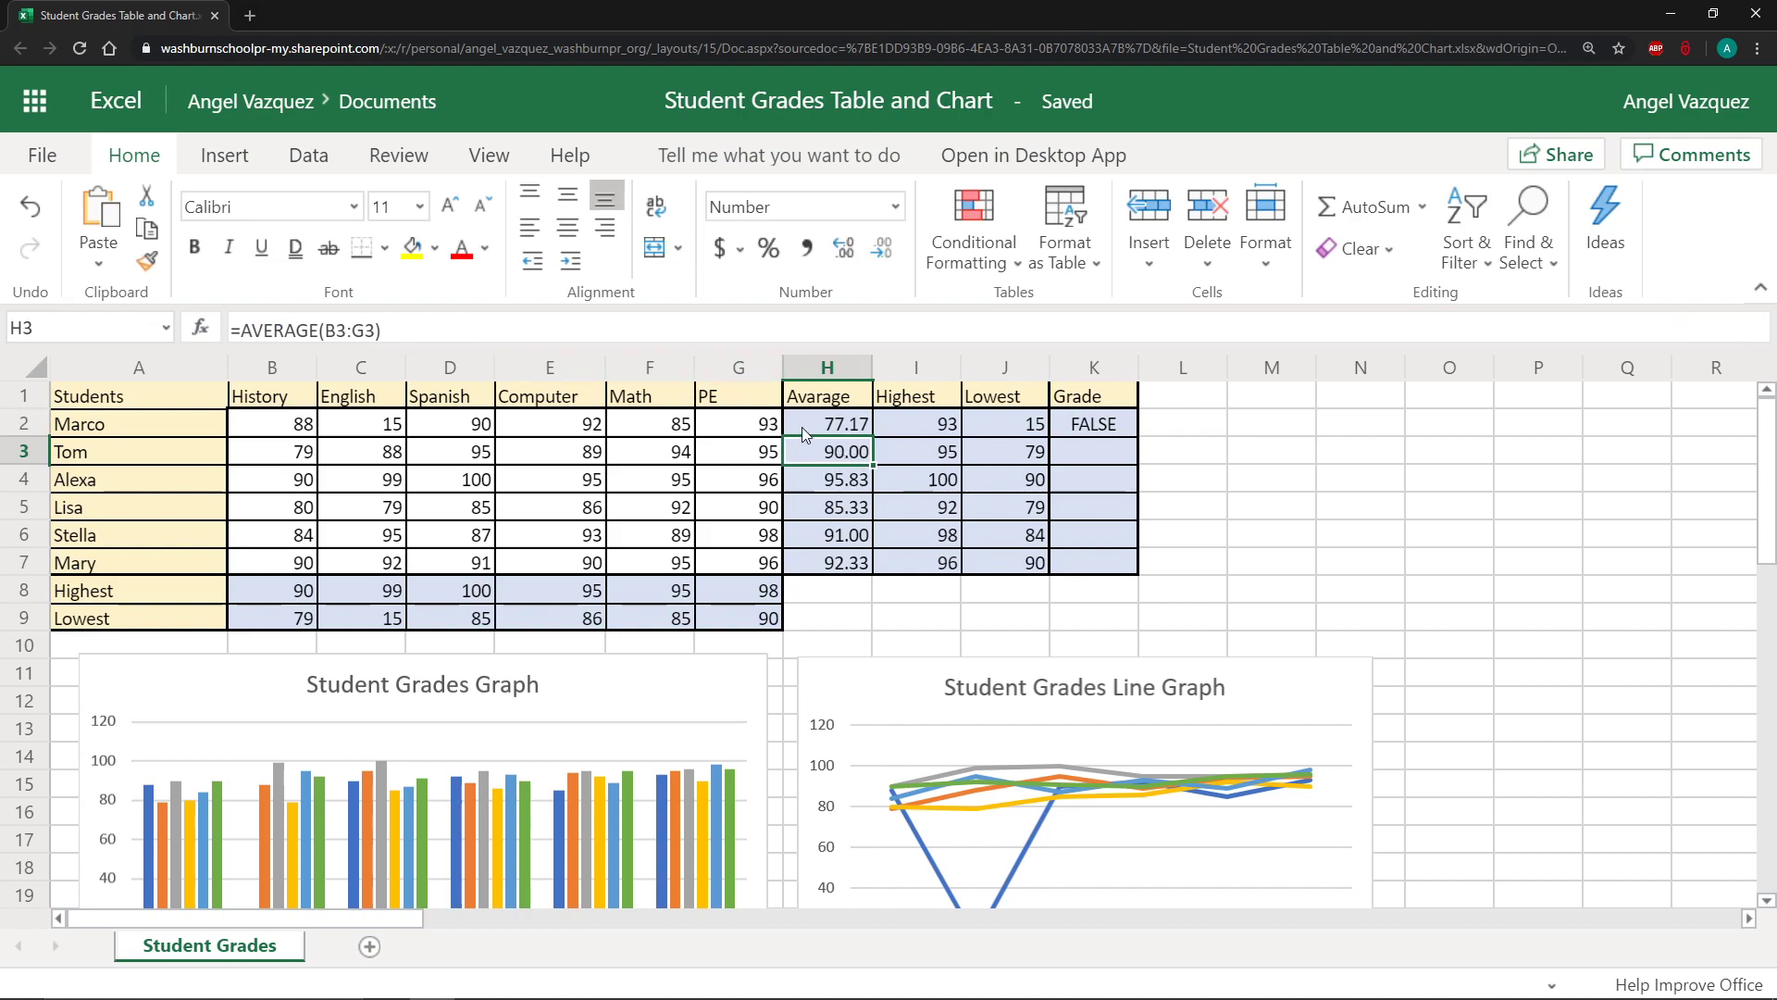
pyautogui.click(804, 426)
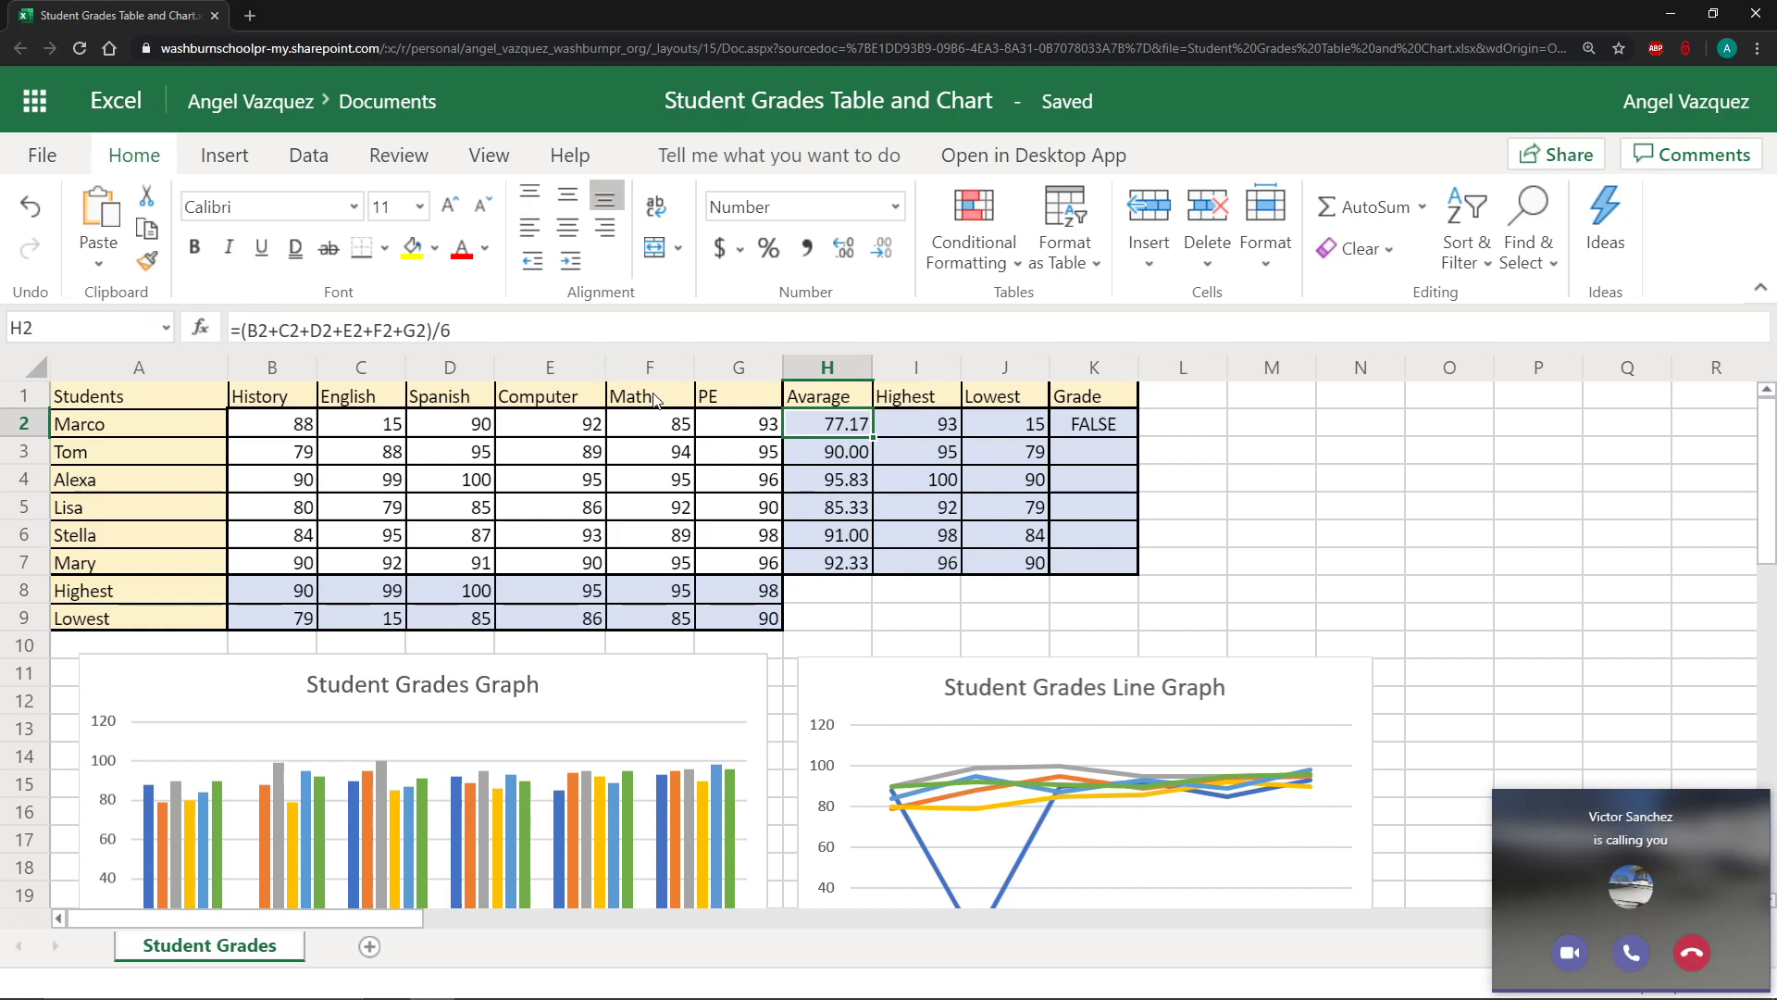
pyautogui.click(1697, 925)
# Step: Change both comparisons in K2's formula to greater than or equal, giving H2>=90 and H2>=80
pyautogui.click(1085, 432)
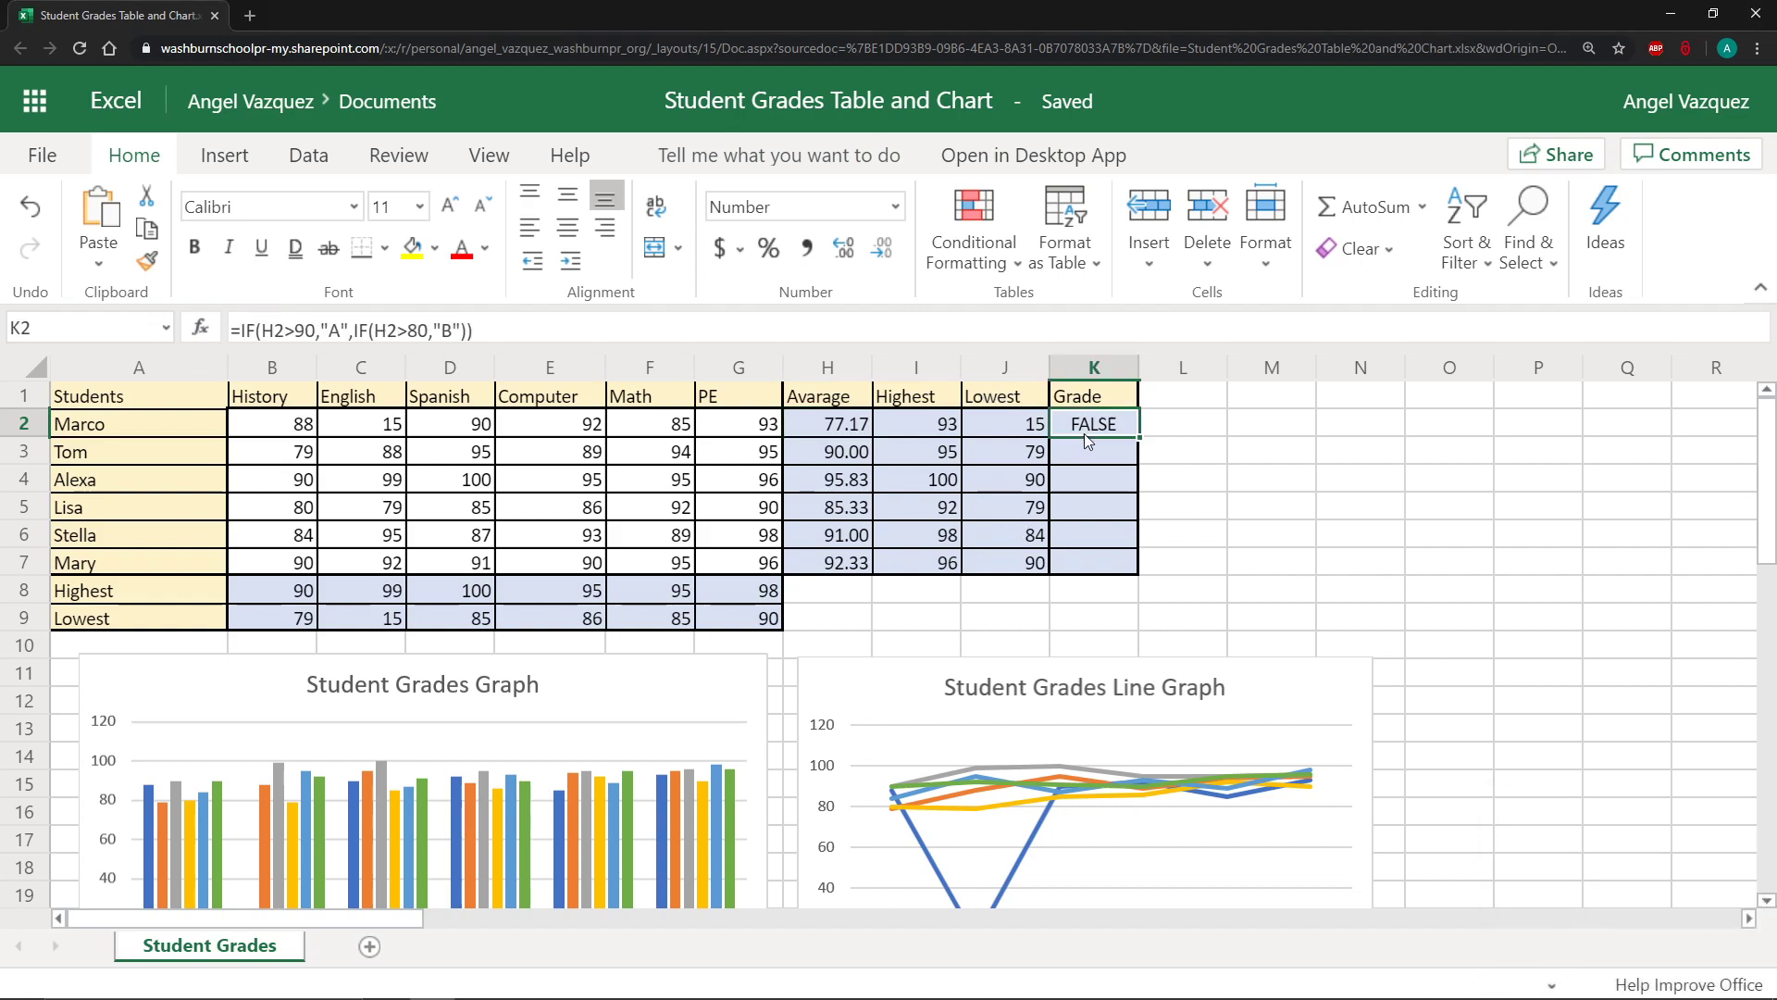
pyautogui.click(332, 329)
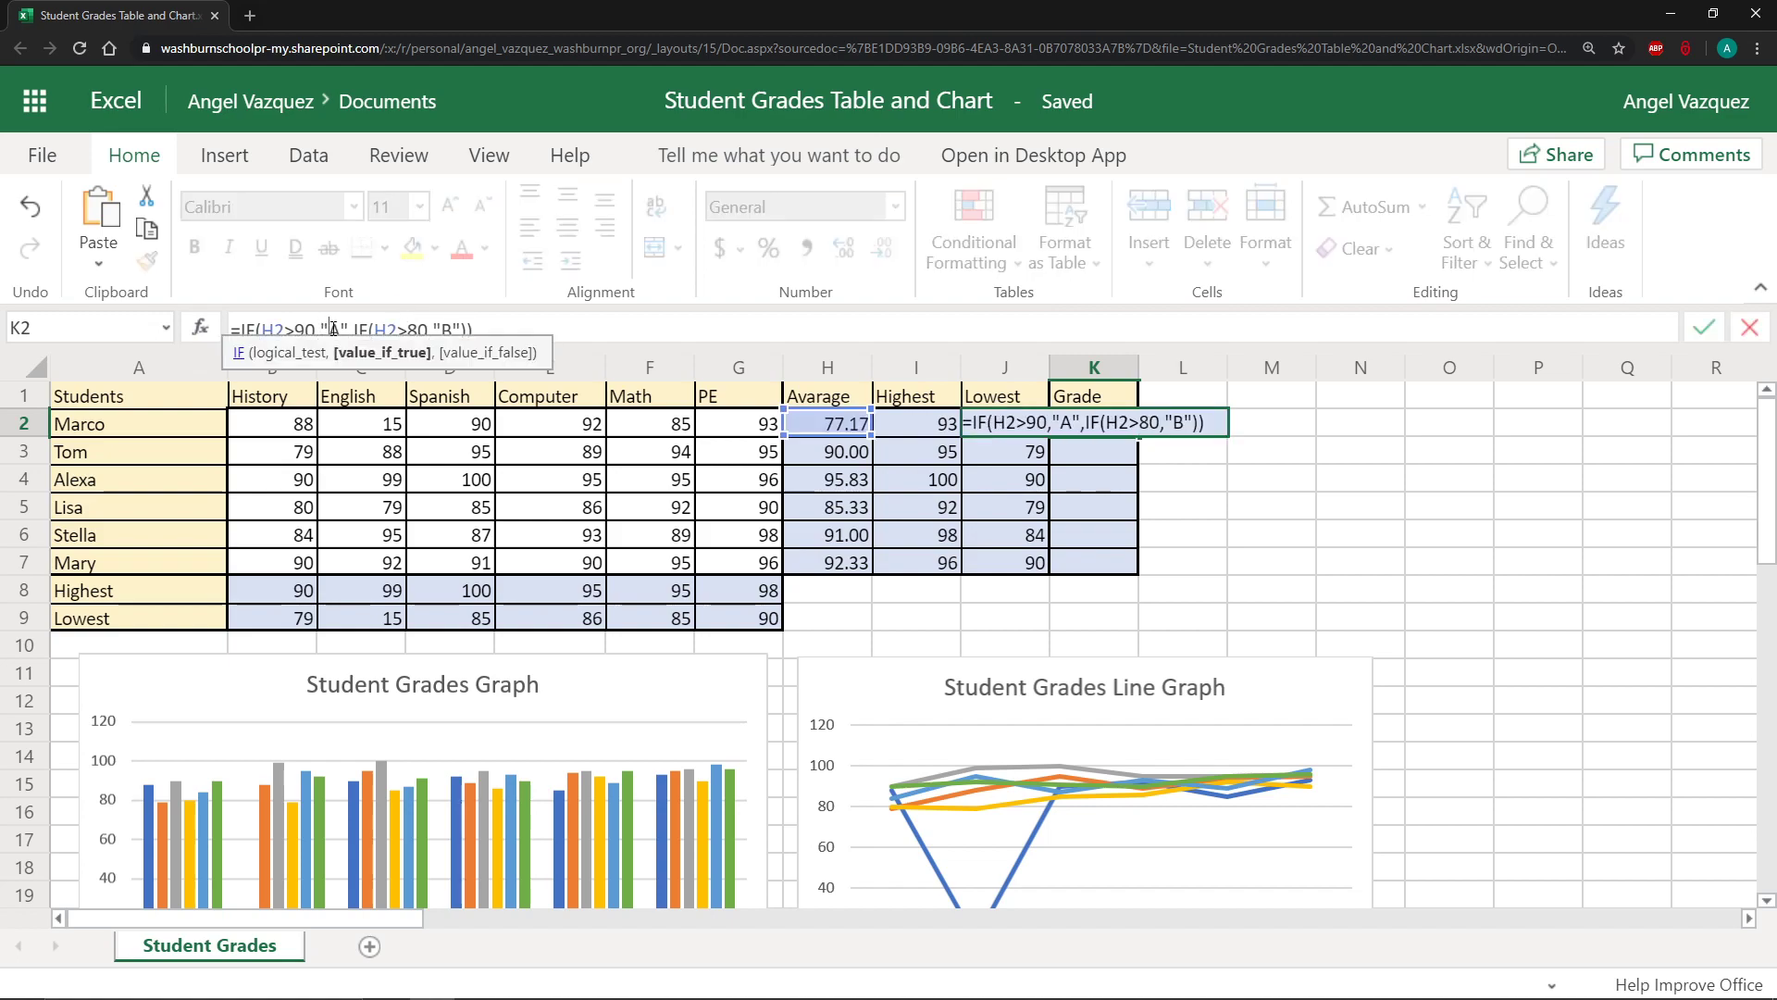
pyautogui.press('Left')
pyautogui.press('Left')
pyautogui.press('Left')
pyautogui.press('Left')
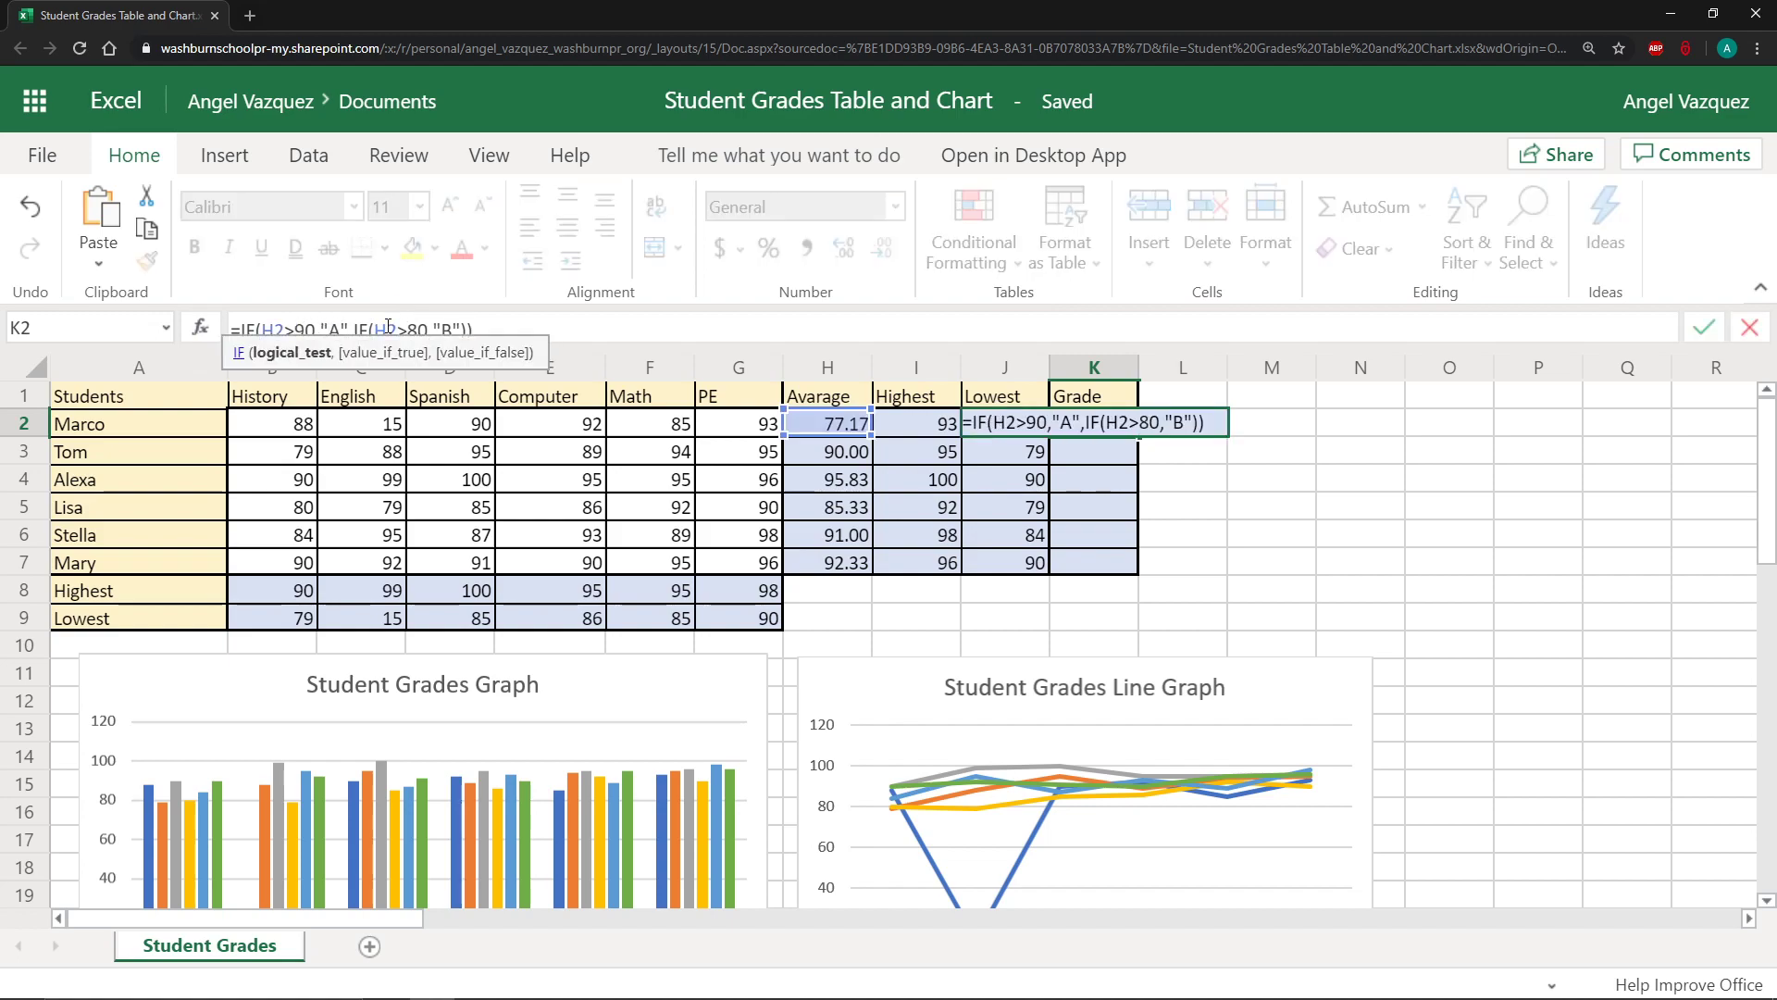
pyautogui.write('=')
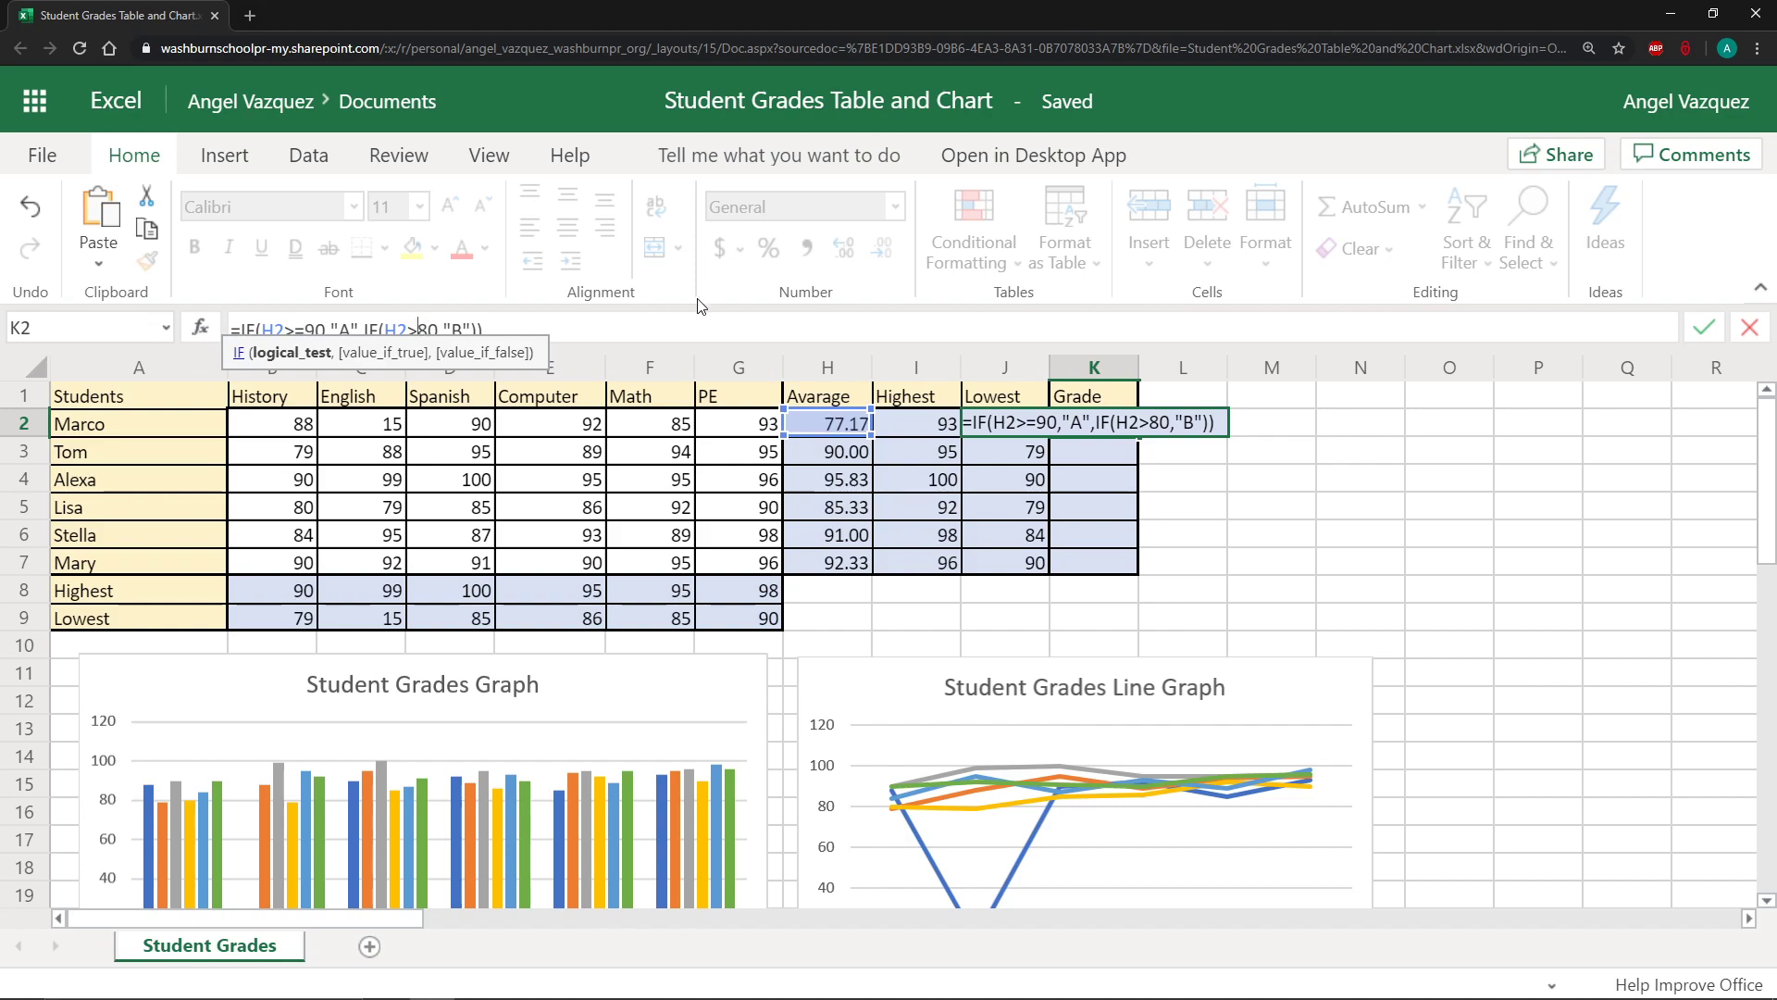
pyautogui.write('=')
# Step: Add an empty third IF after "B" as the false value of the H2>=80 test in K2
pyautogui.click(519, 329)
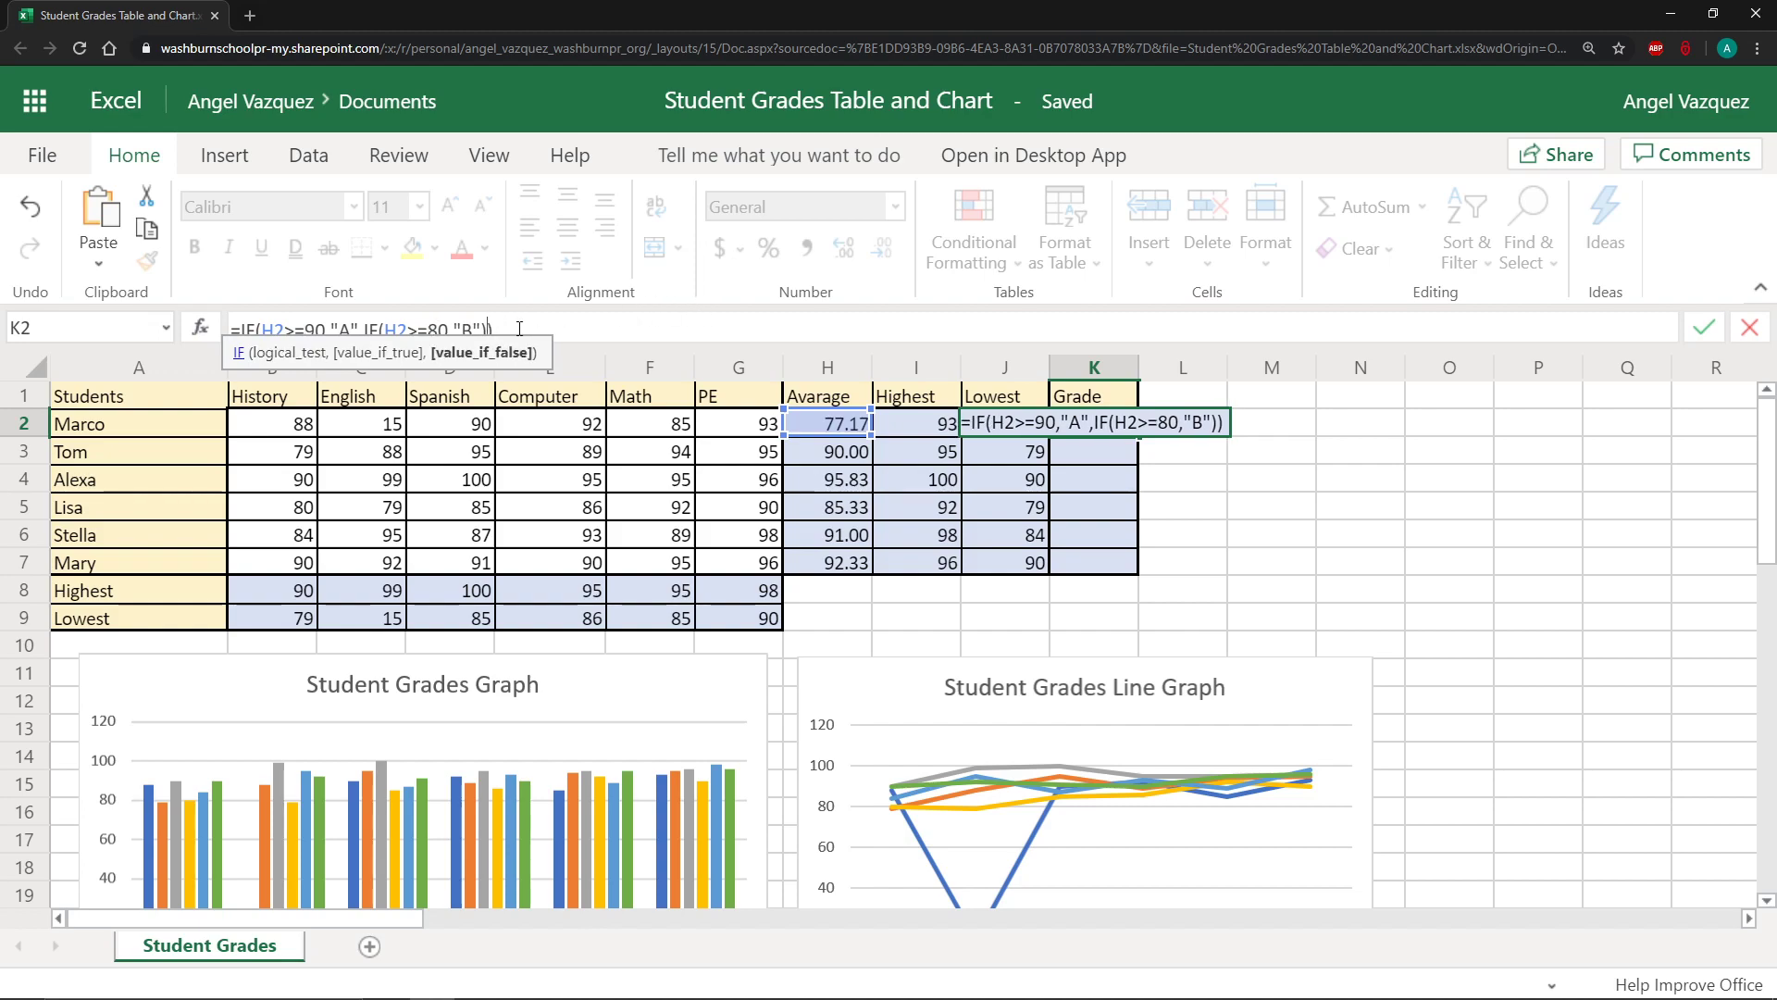
pyautogui.press('Left')
pyautogui.press('Left')
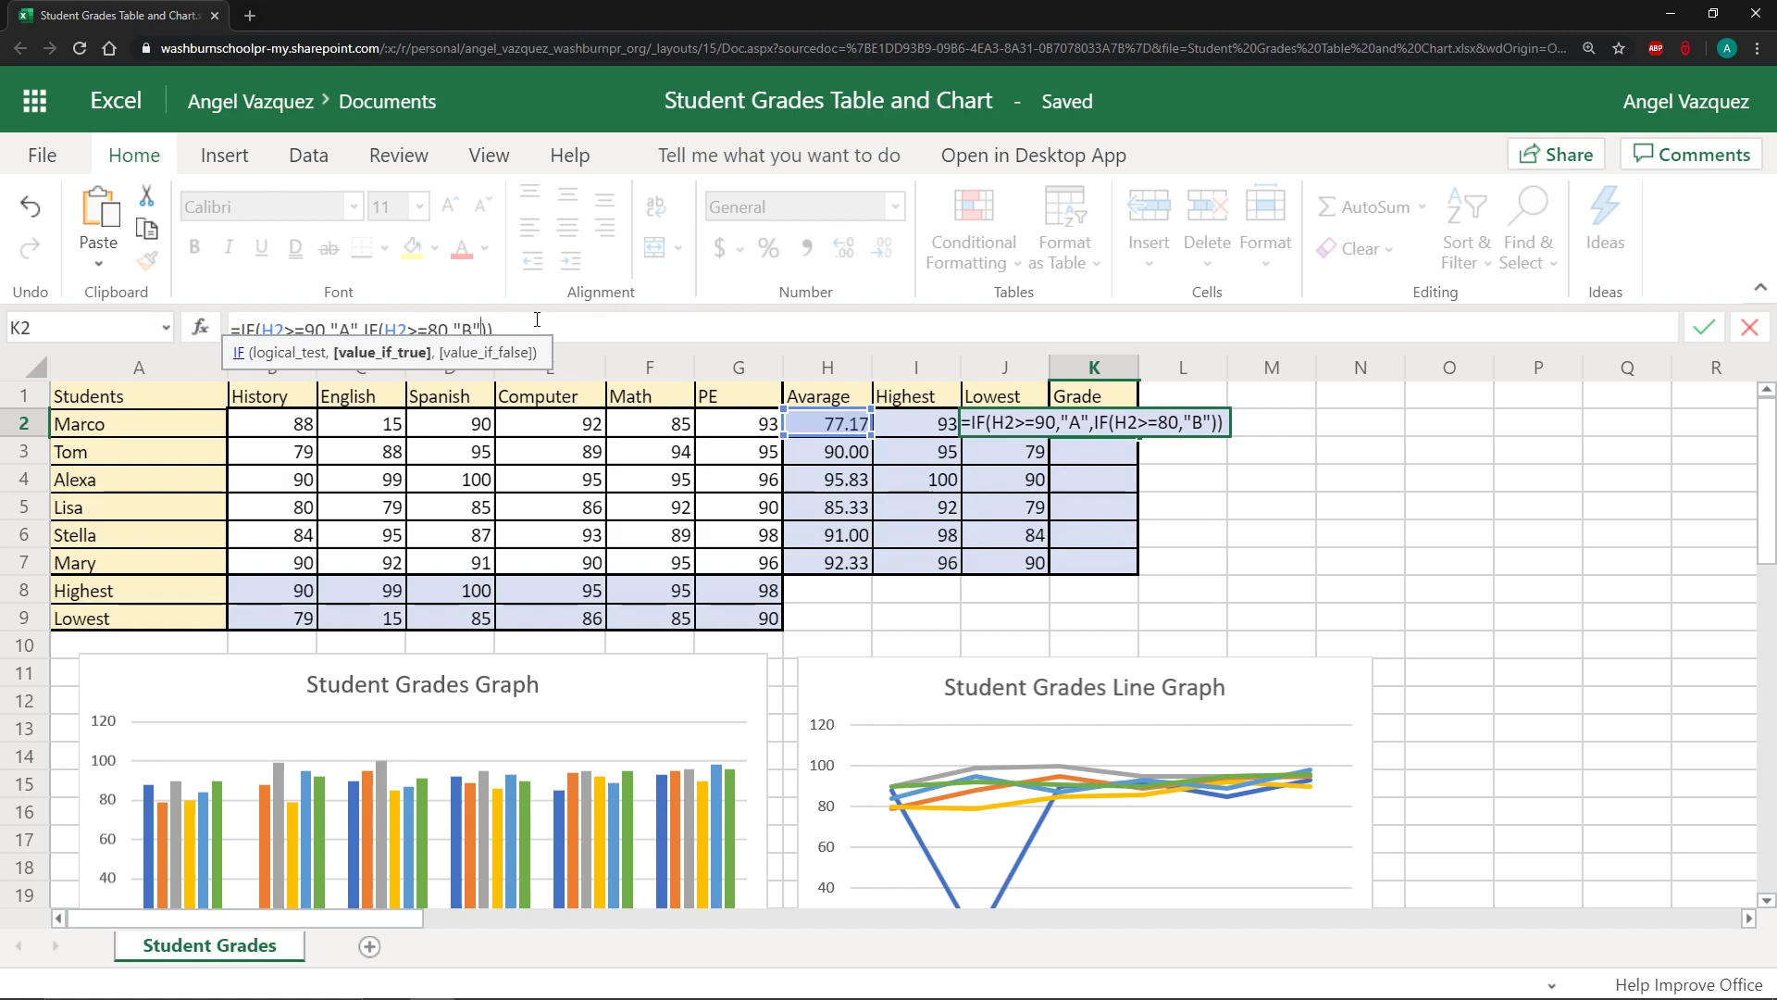
pyautogui.write(',')
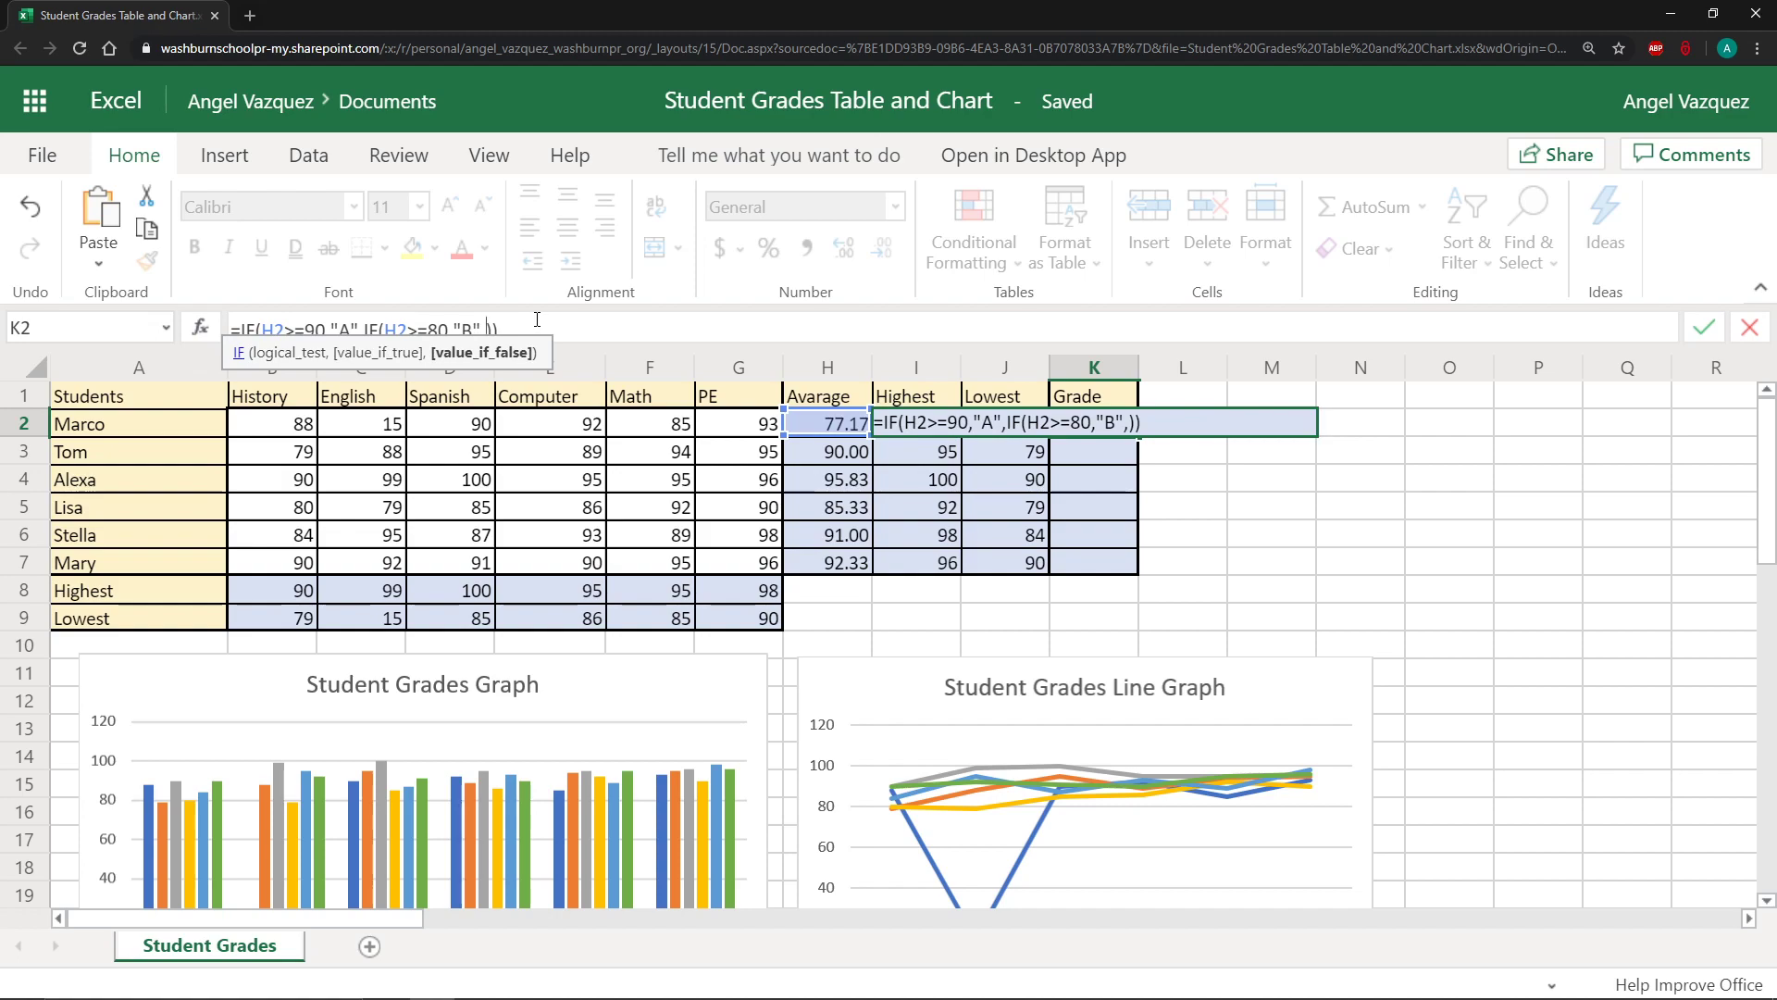
pyautogui.write('if()')
pyautogui.press('Left')
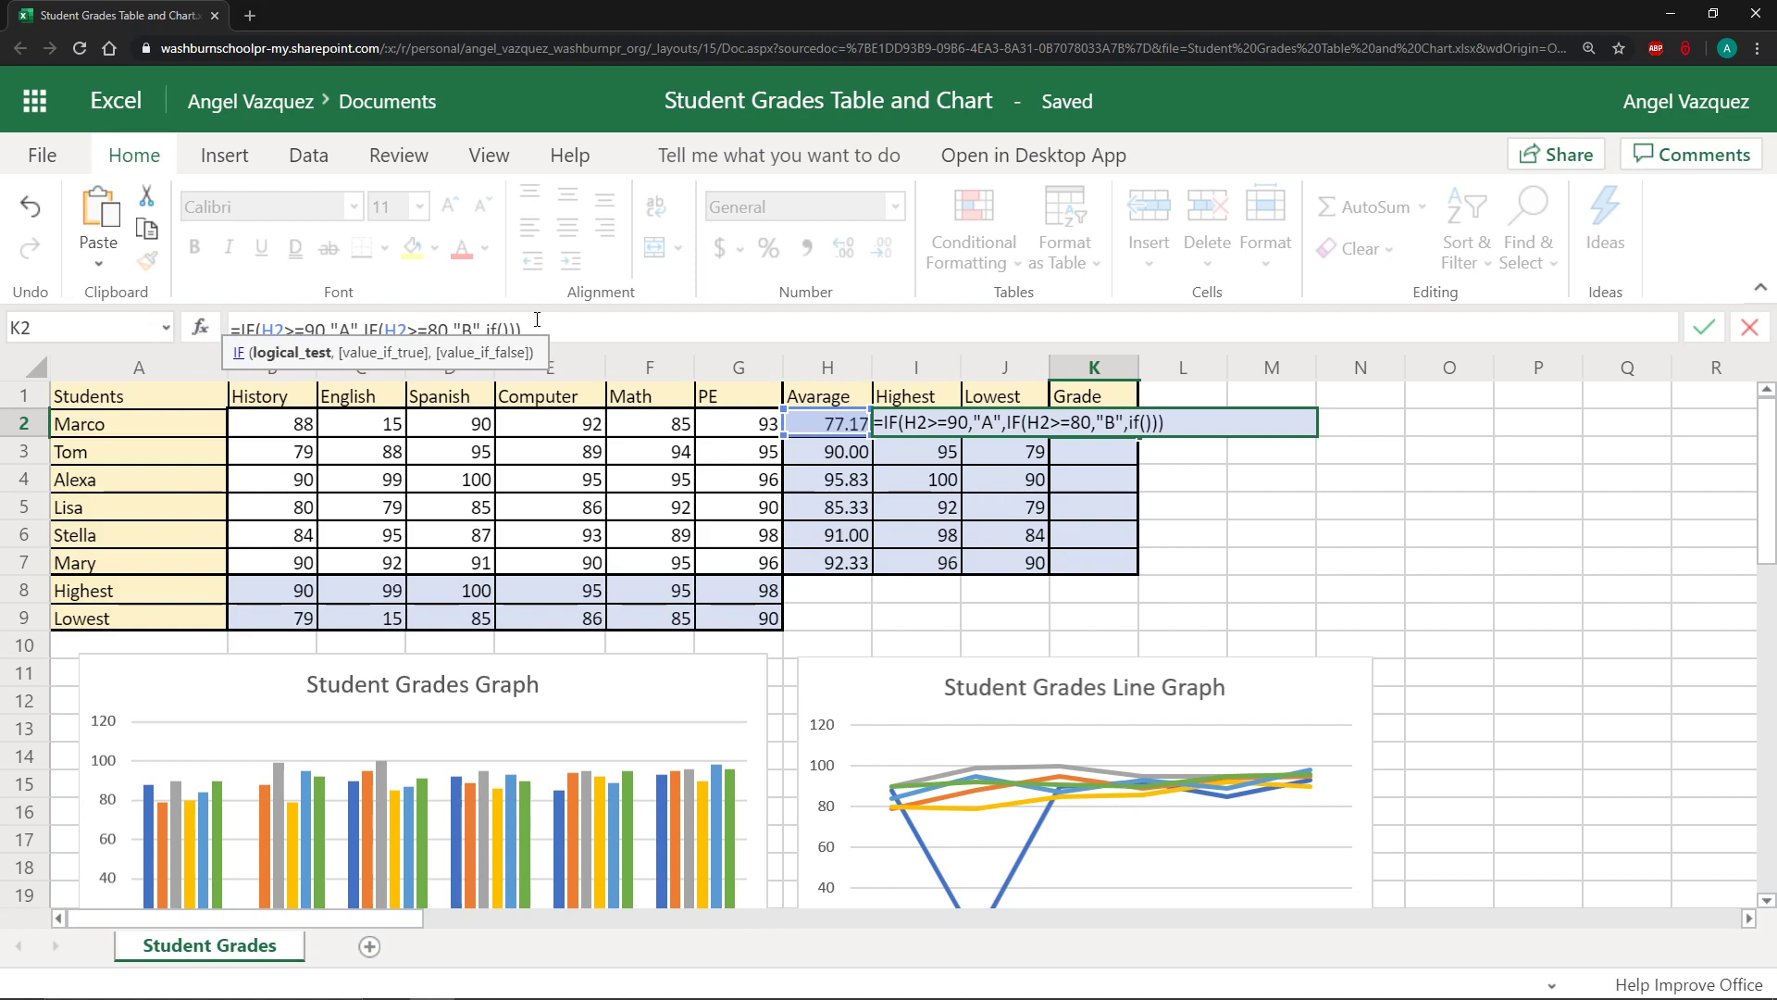
# Step: Fill the third IF in K2 with the logical test H2>=70 and "C" as its true value
pyautogui.click(826, 424)
pyautogui.write('<')
pyautogui.press('BackSpace')
pyautogui.write('>=')
pyautogui.click(1190, 424)
pyautogui.write('70')
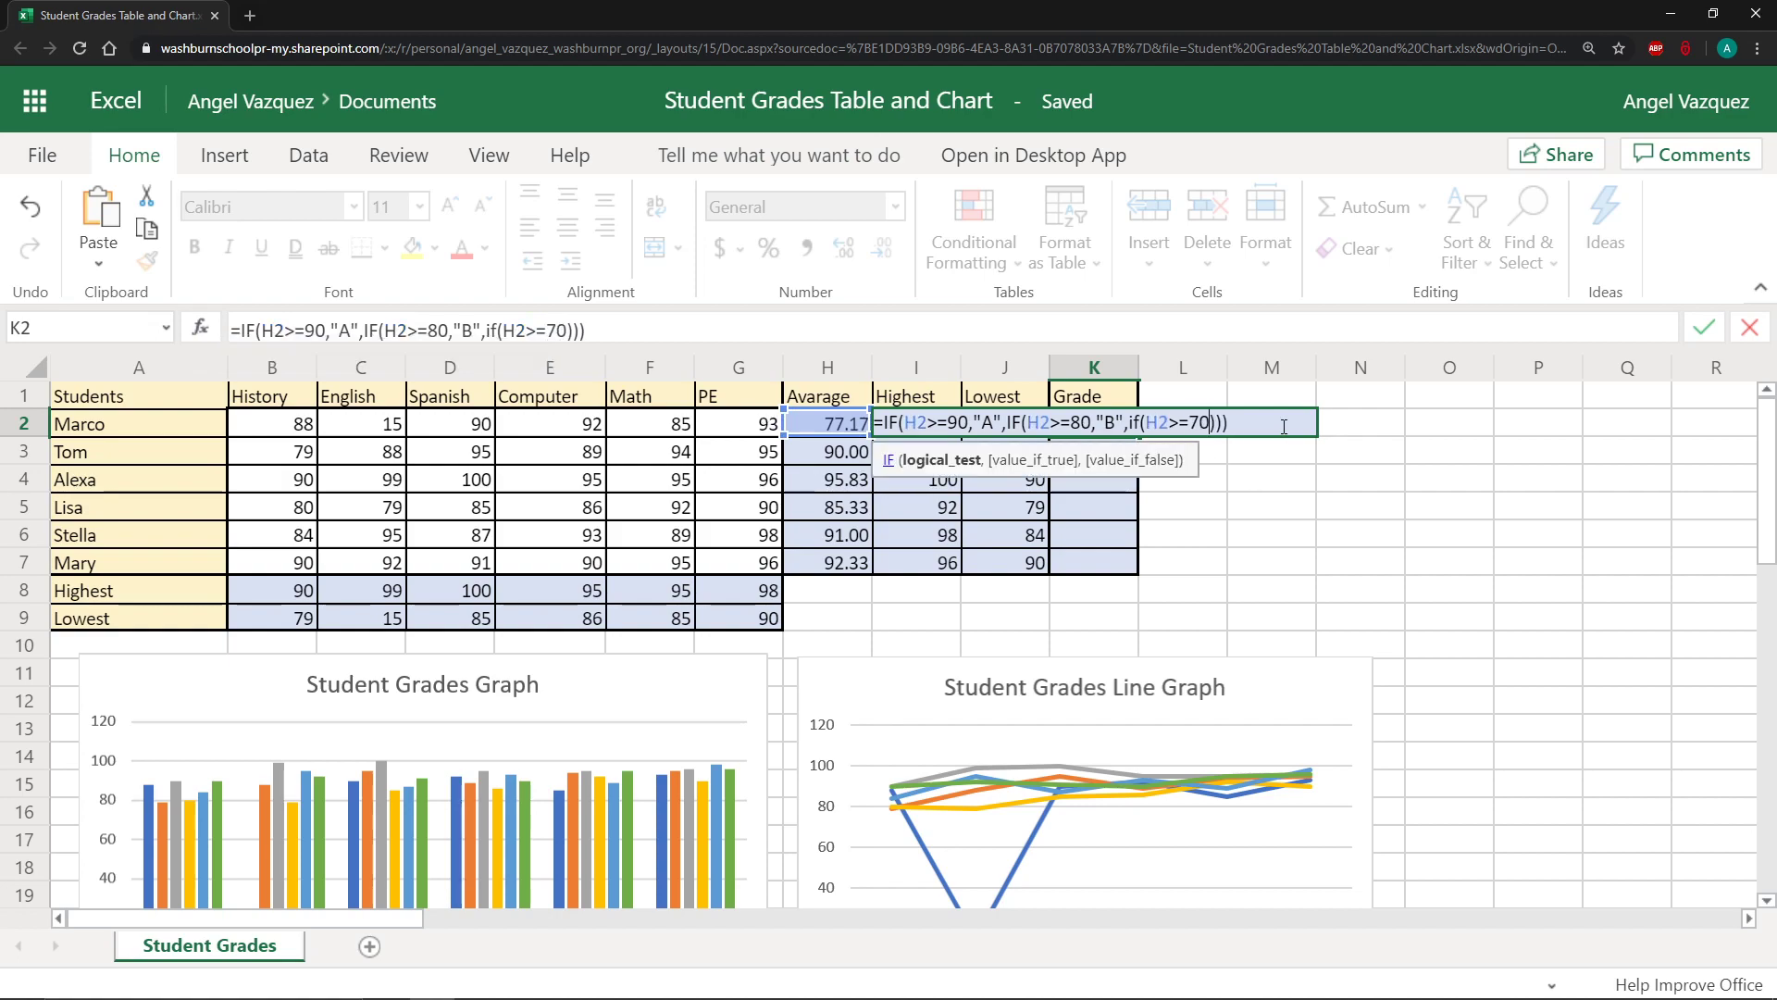
pyautogui.write(',""')
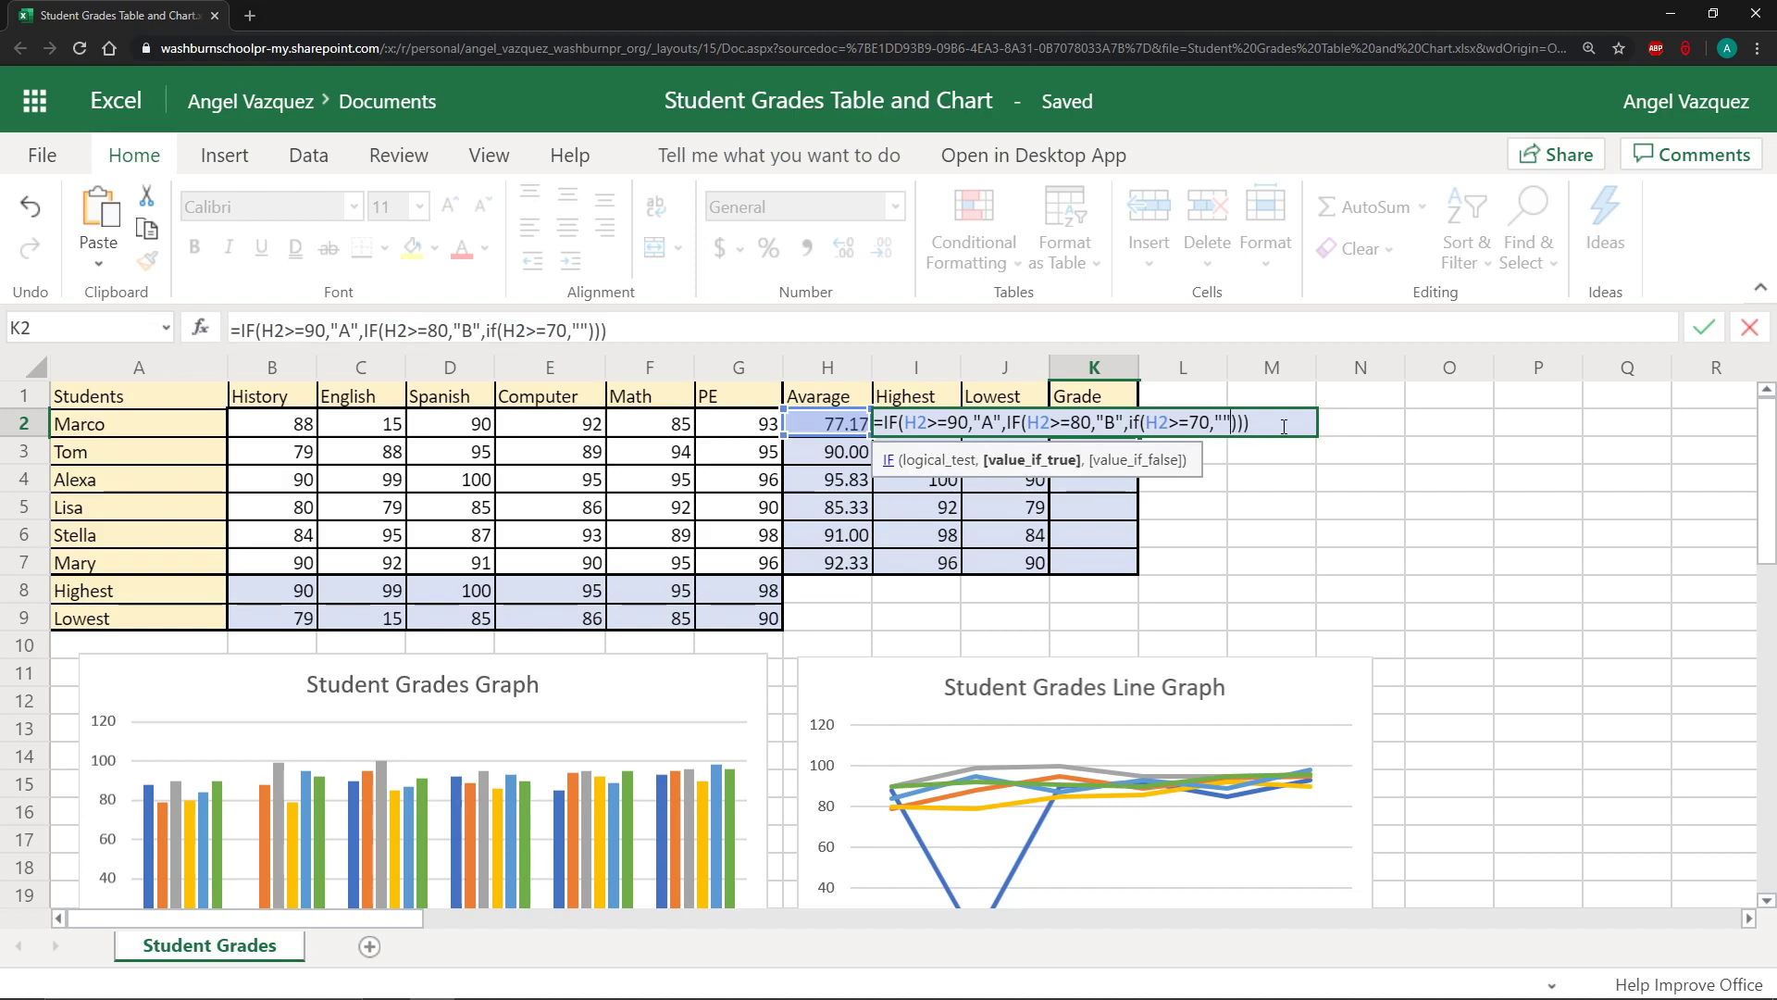
pyautogui.write('C')
# Step: Nest a fourth IF after "C" in K2's formula with the logical test H2>=60 and "D" as its true value
pyautogui.moveTo(1070, 424); pyautogui.dragTo(1210, 425)
pyautogui.click(1233, 431)
pyautogui.write(', if')
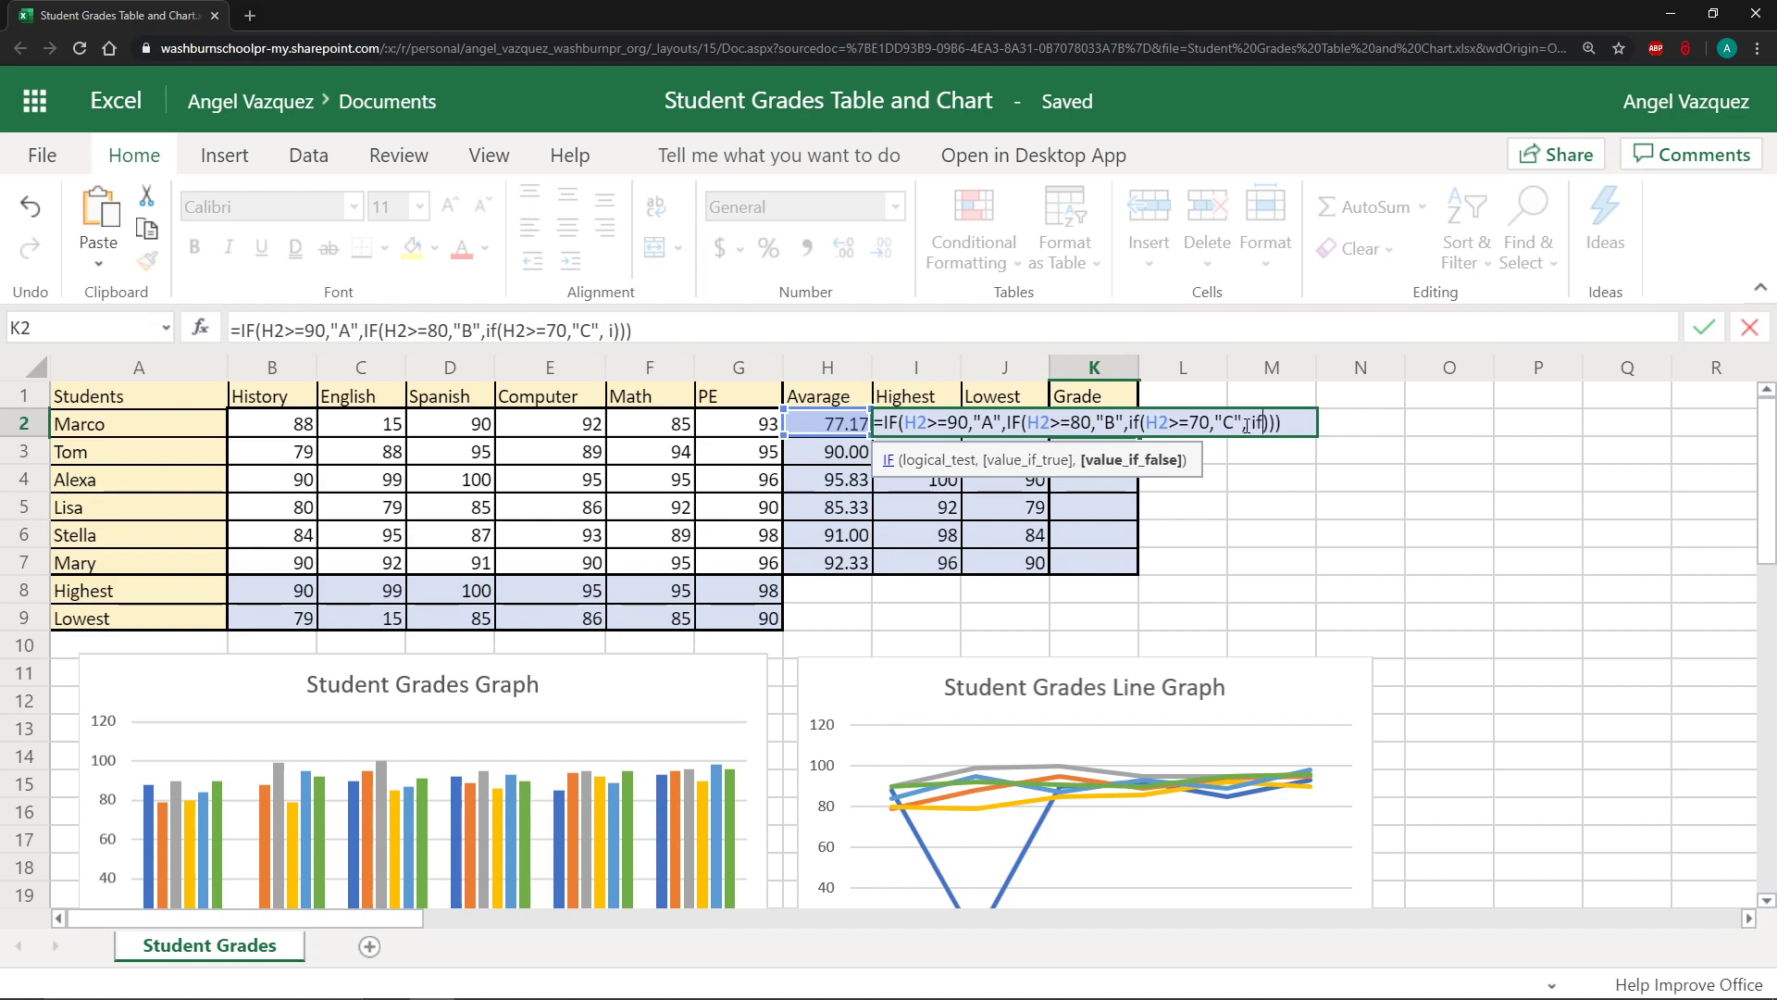
pyautogui.press('BackSpace')
pyautogui.write('()')
pyautogui.click(857, 423)
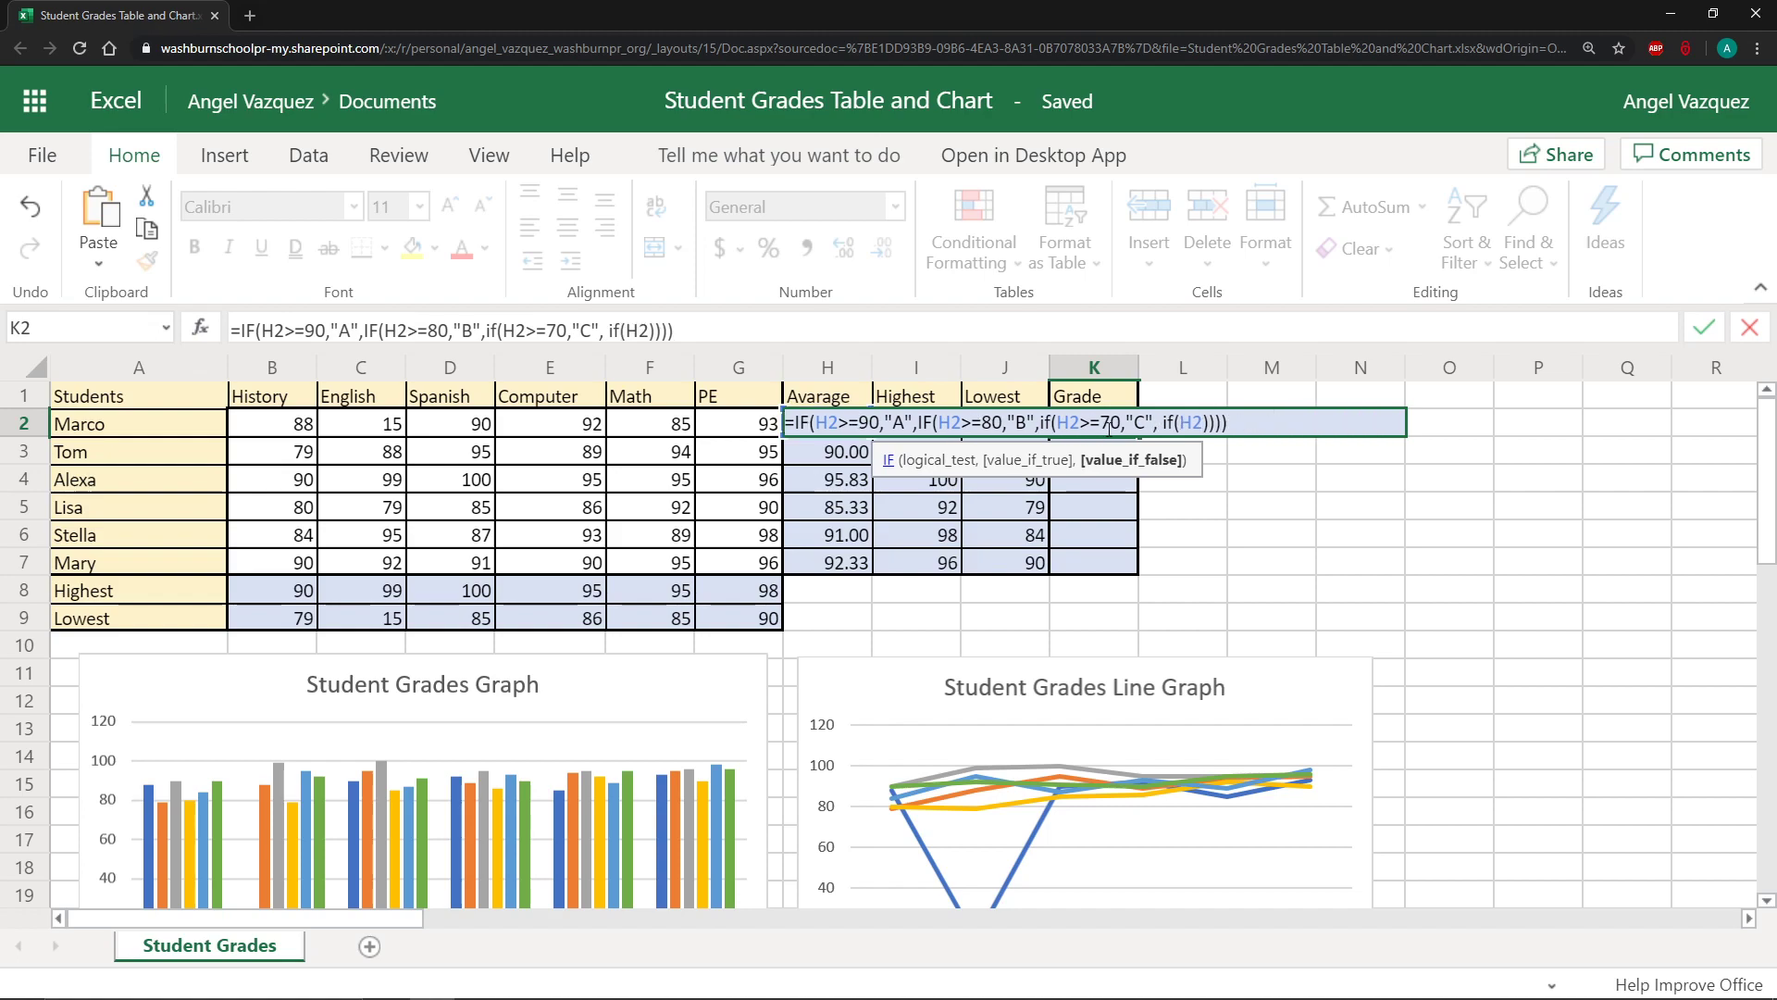
pyautogui.write('>=')
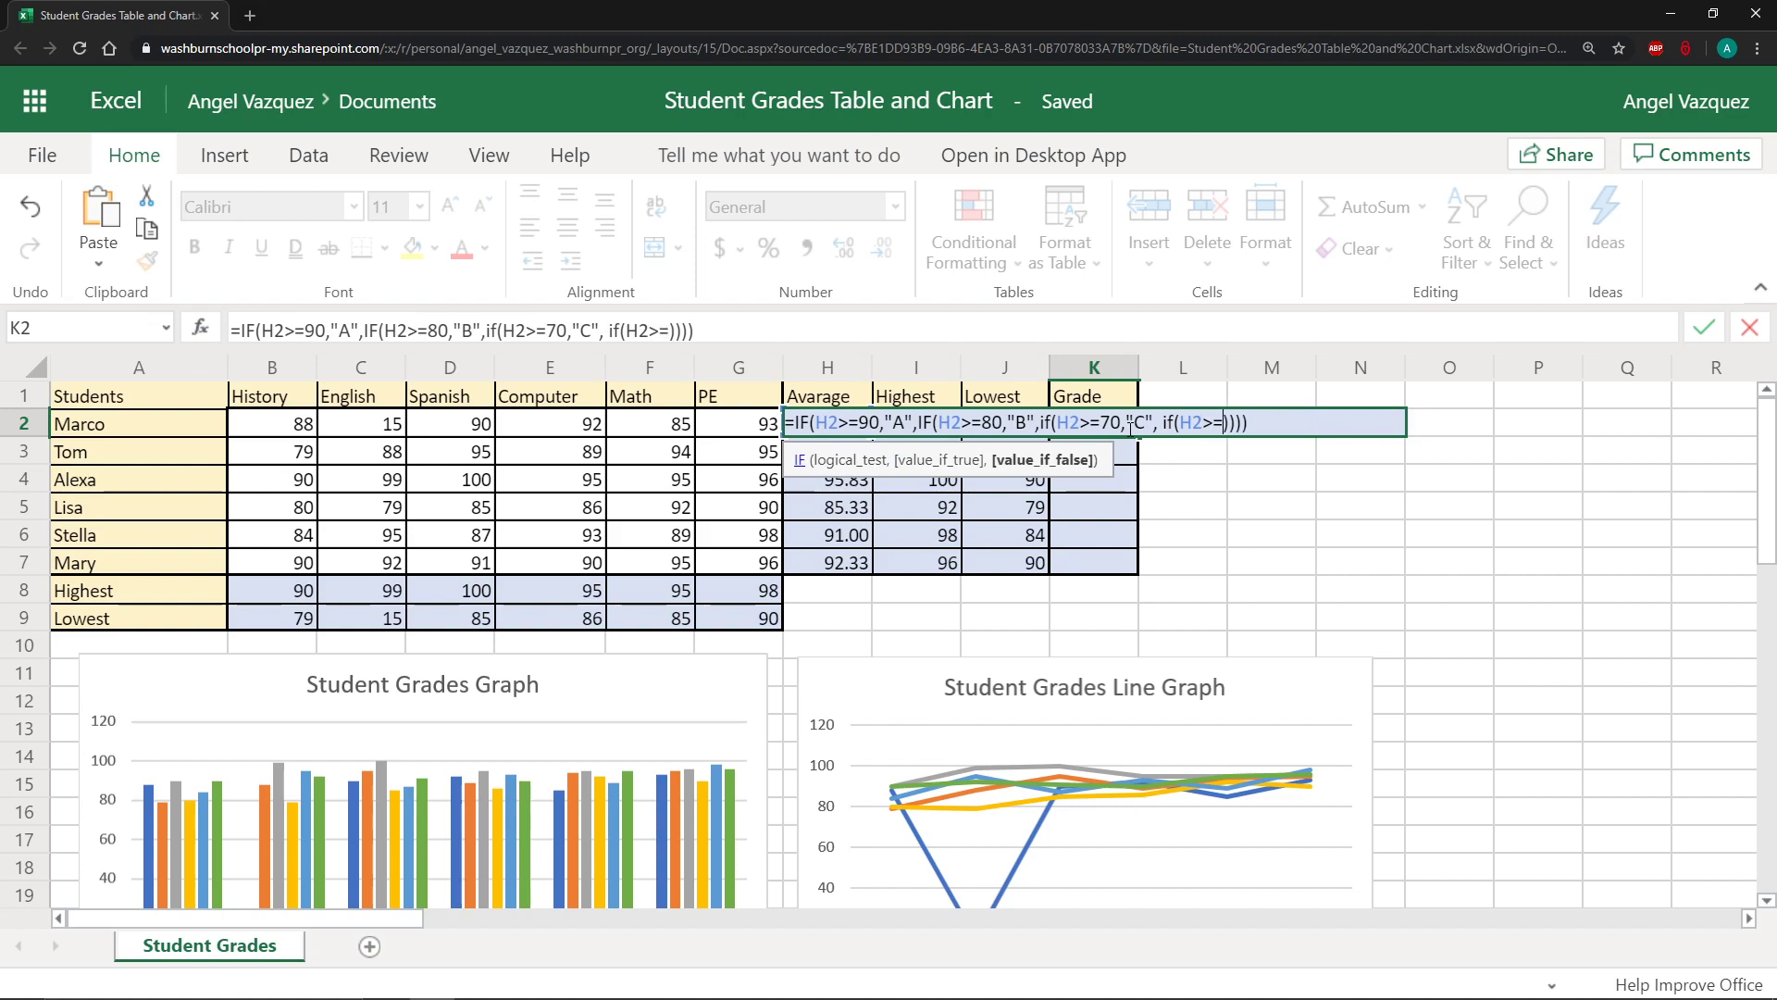
pyautogui.write('60,')
pyautogui.write(' "D"')
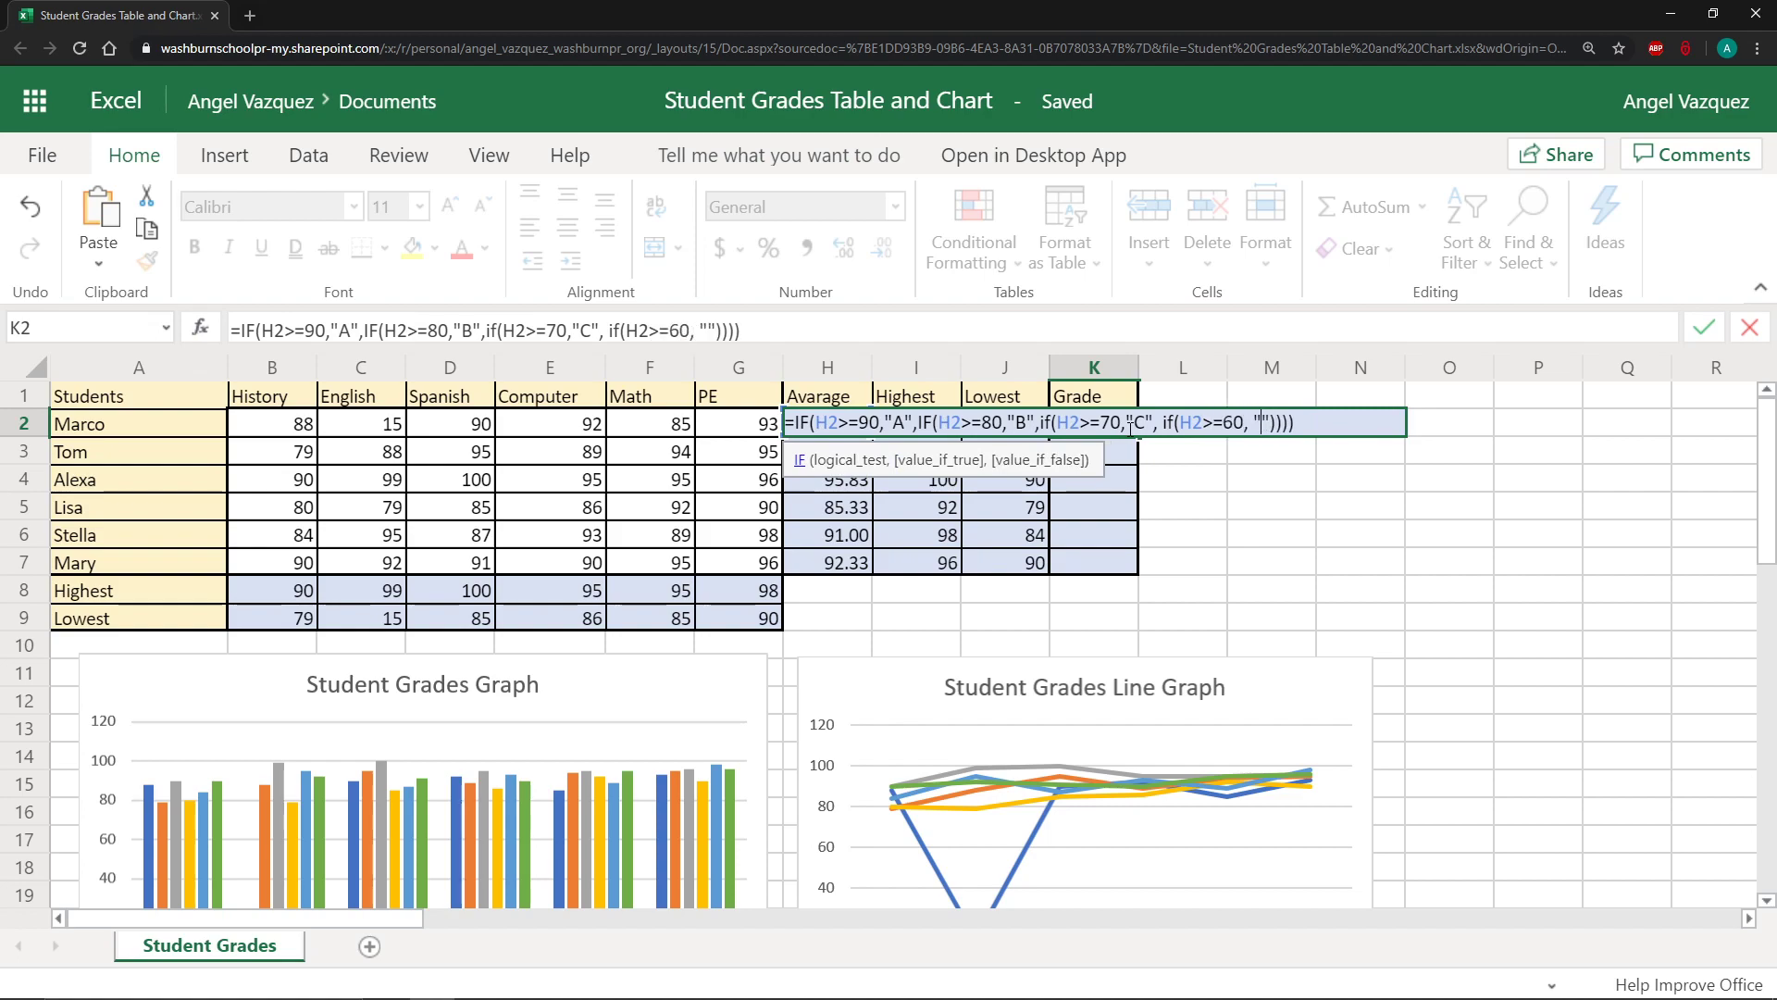
pyautogui.press('Left')
pyautogui.write('D')
# Step: Set "F" as the false value of the innermost IF and commit the formula in K2
pyautogui.write(', ""')
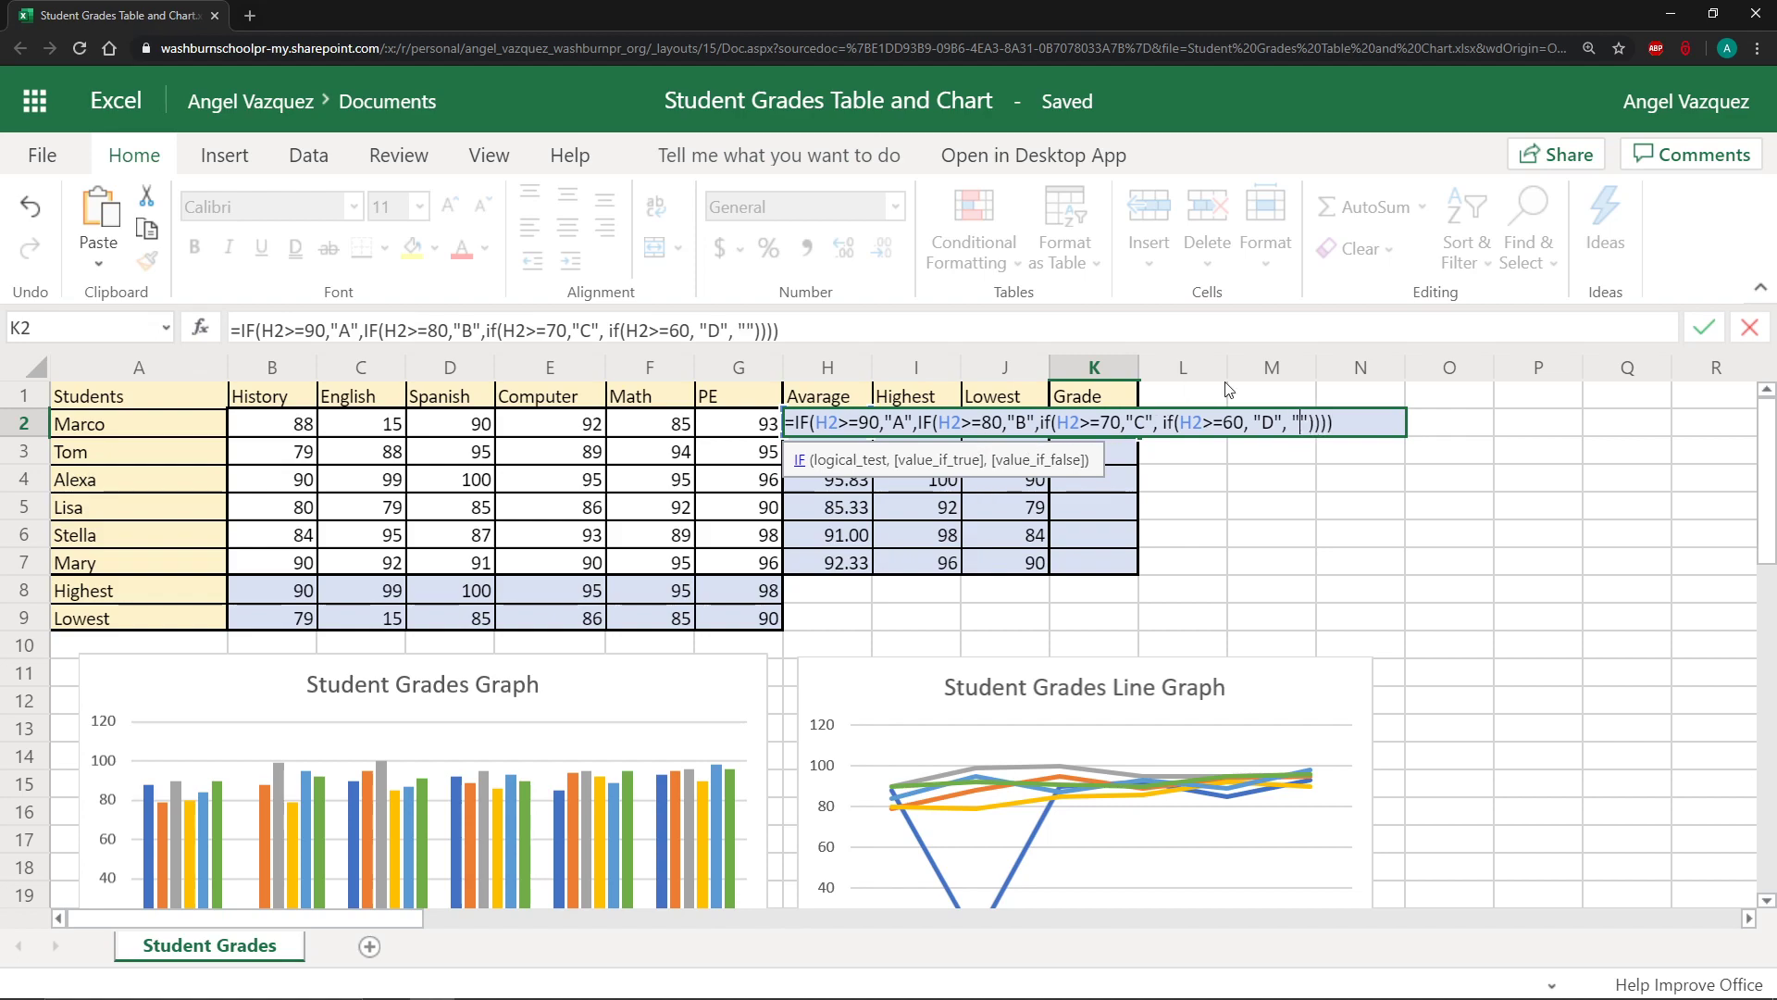
pyautogui.press('Left')
pyautogui.write('F')
pyautogui.click(1350, 413)
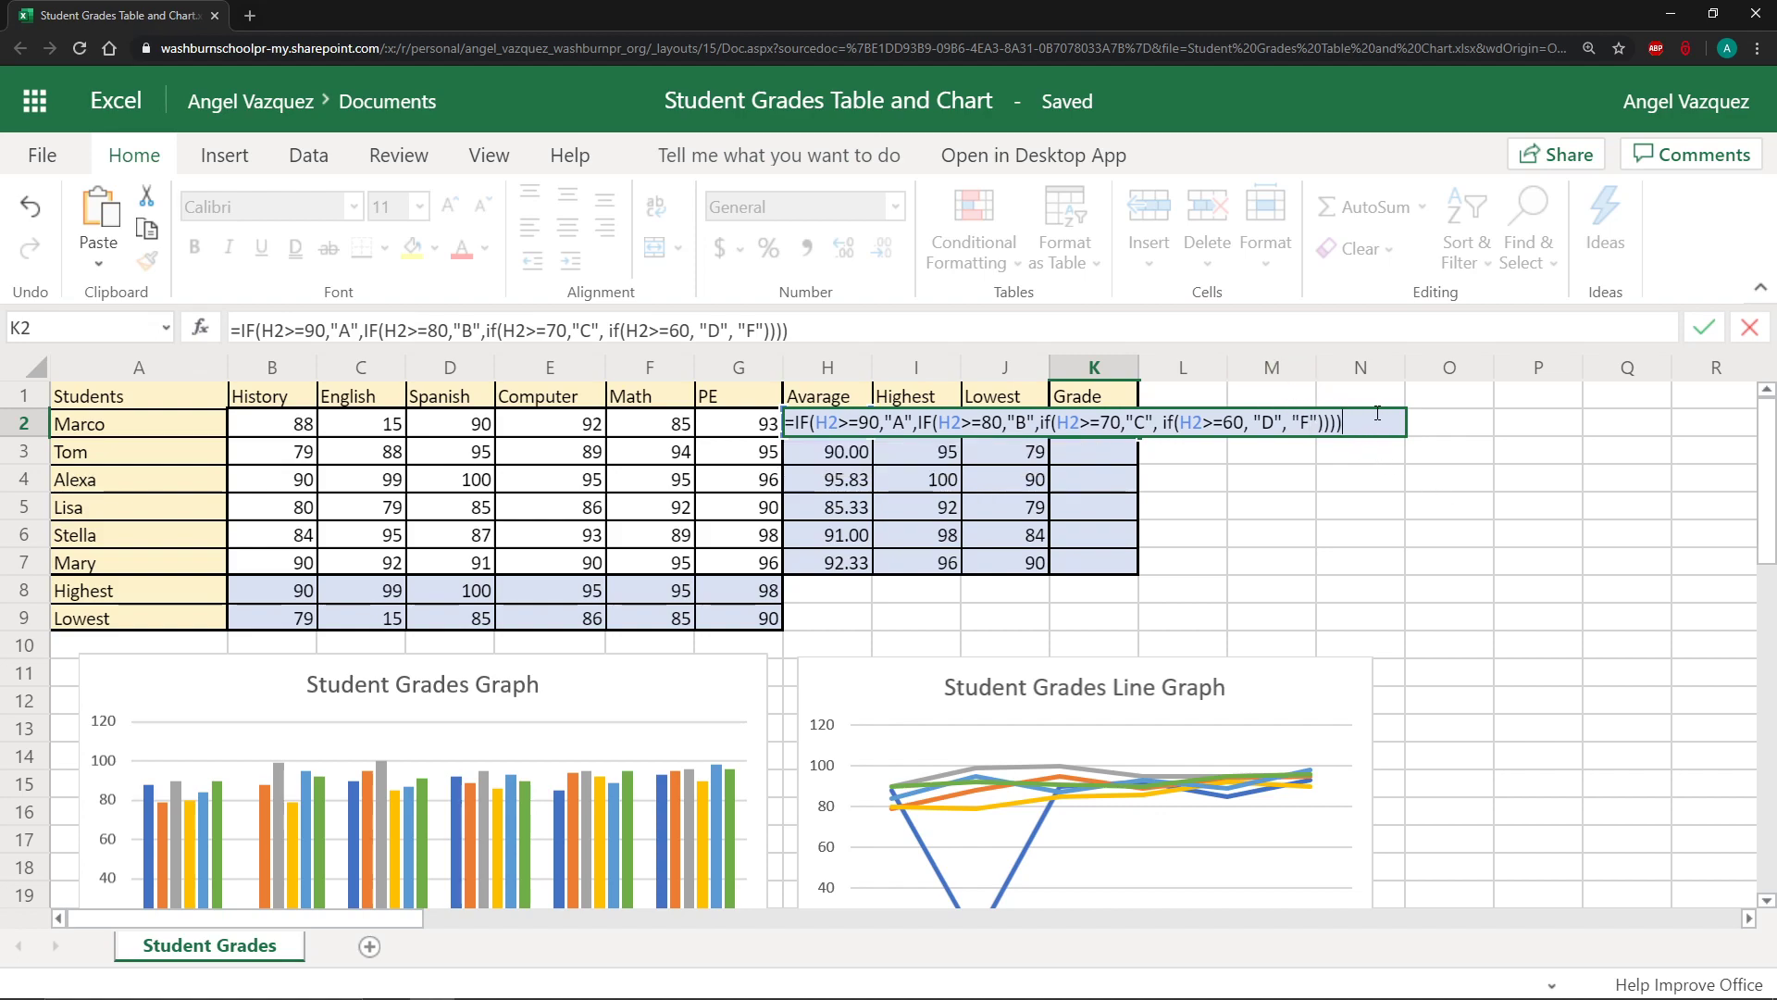
pyautogui.press('Return')
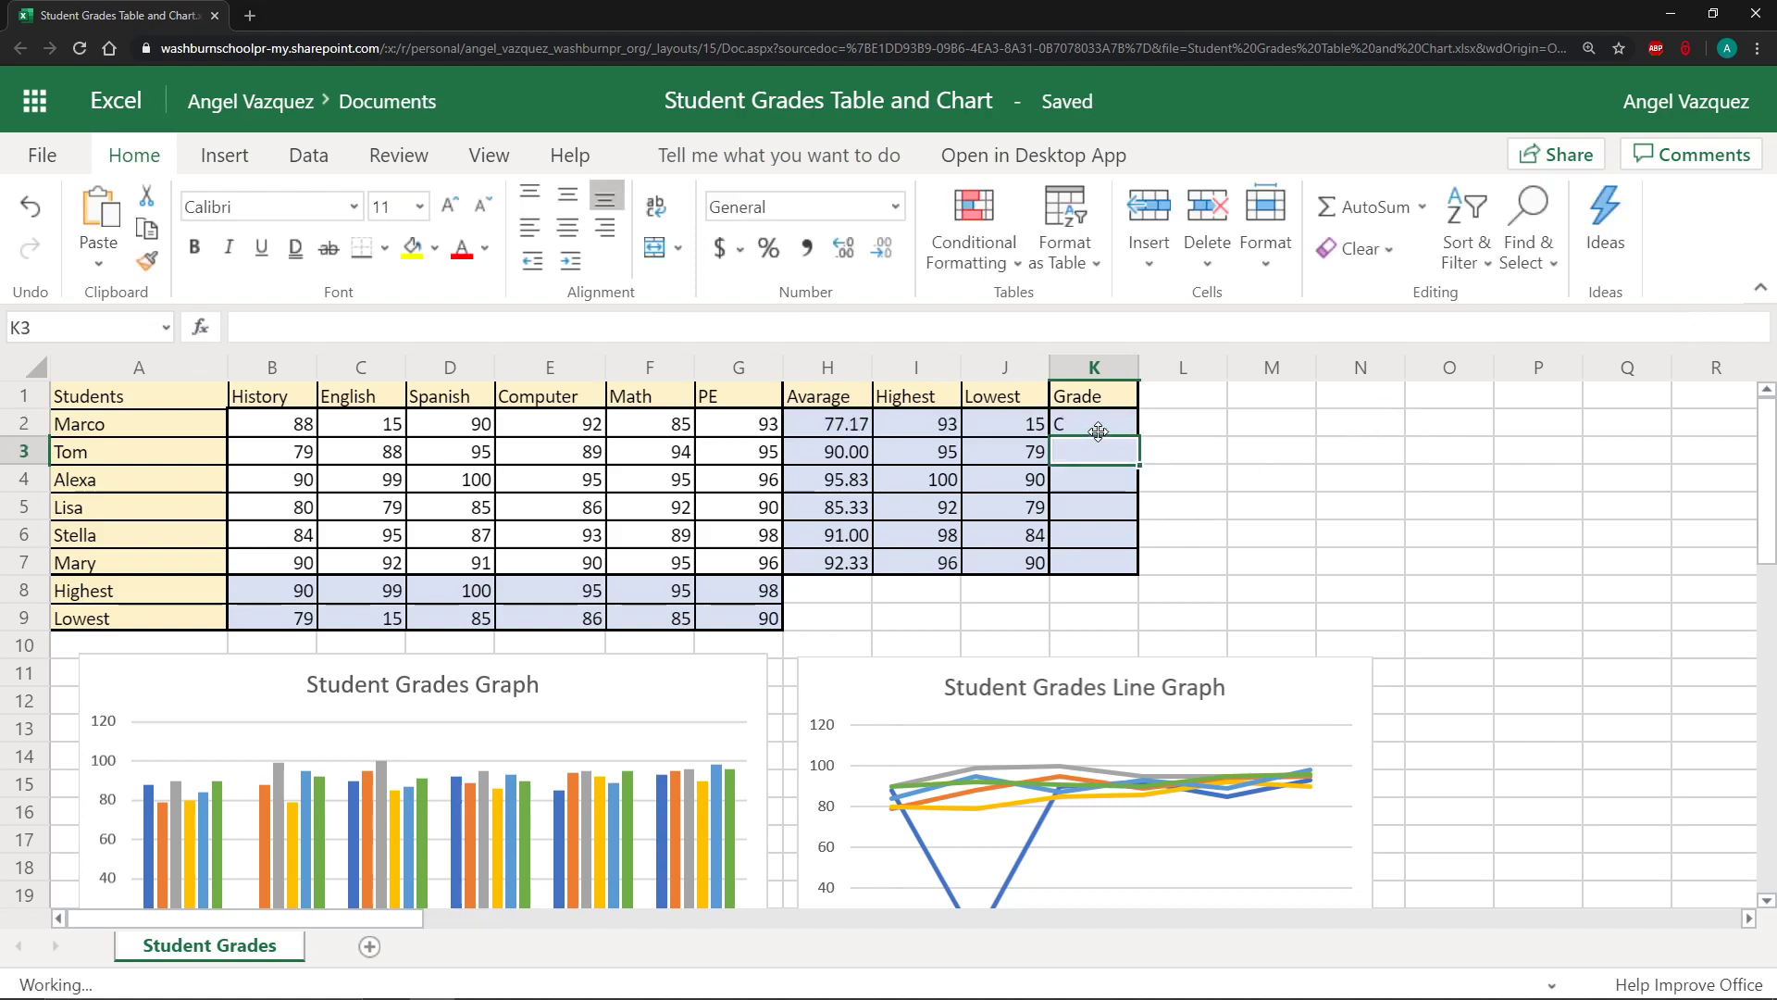
# Step: Fill the nested IF grade formula from K2 down through K7
pyautogui.click(1099, 424)
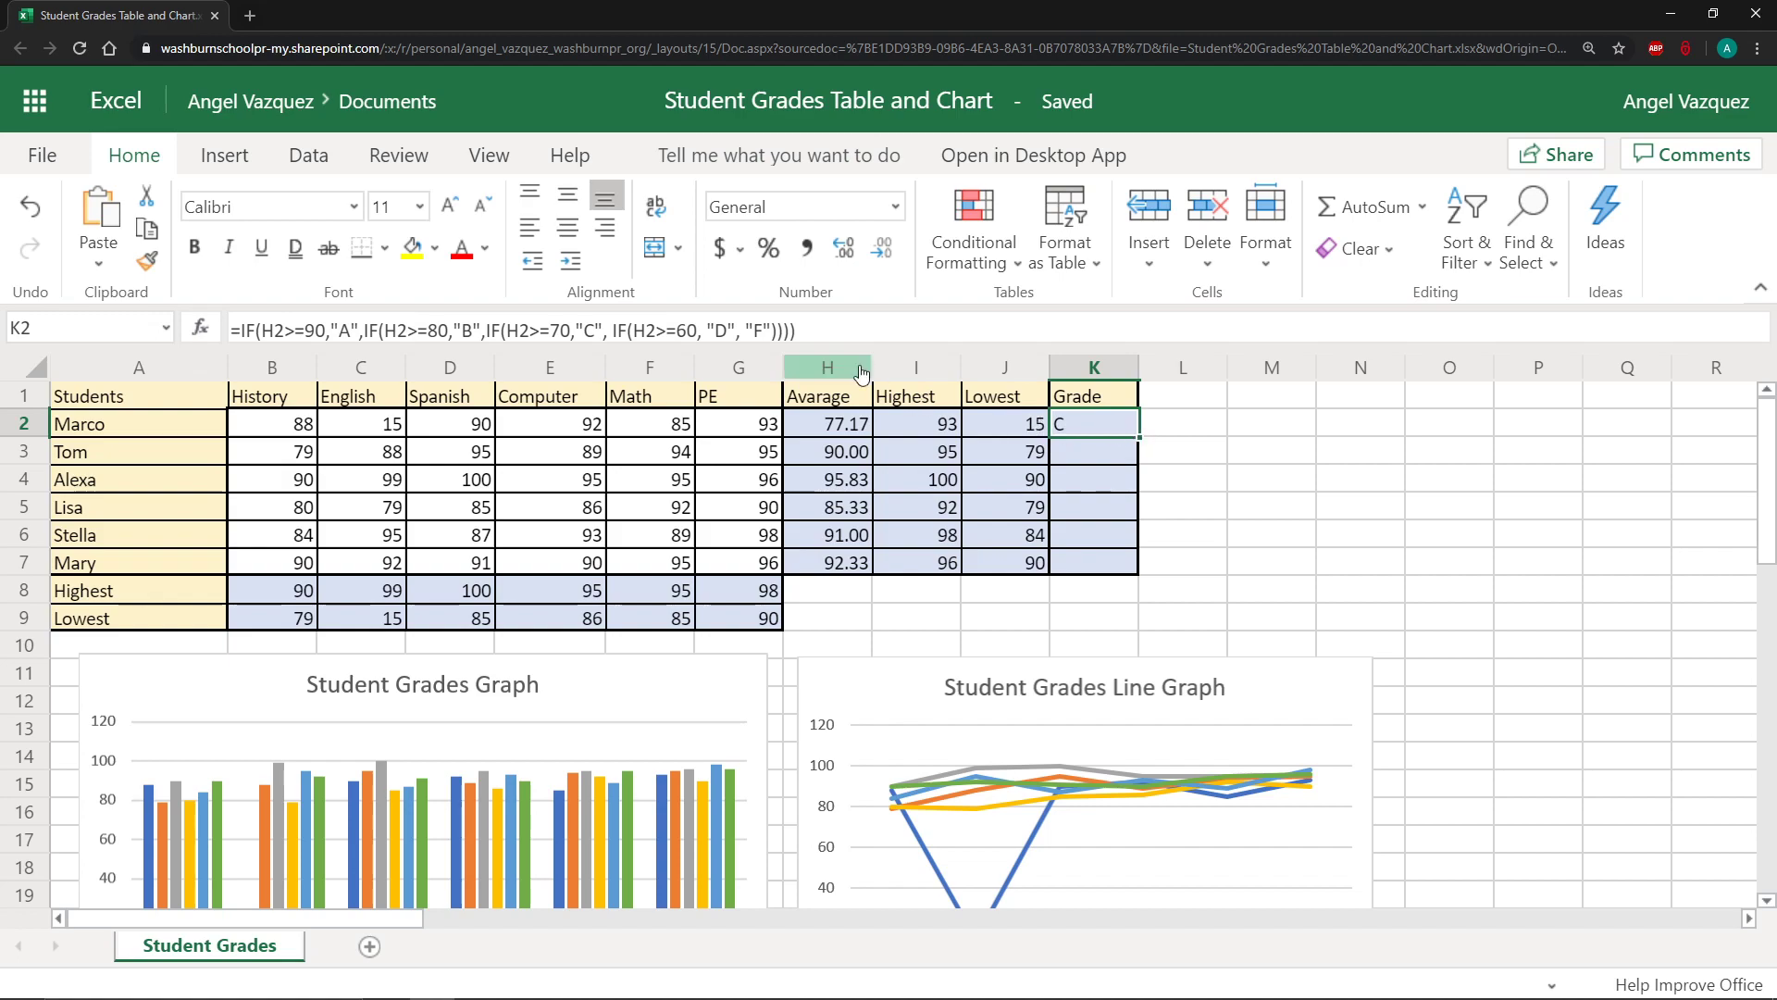
pyautogui.moveTo(796, 330); pyautogui.dragTo(198, 239)
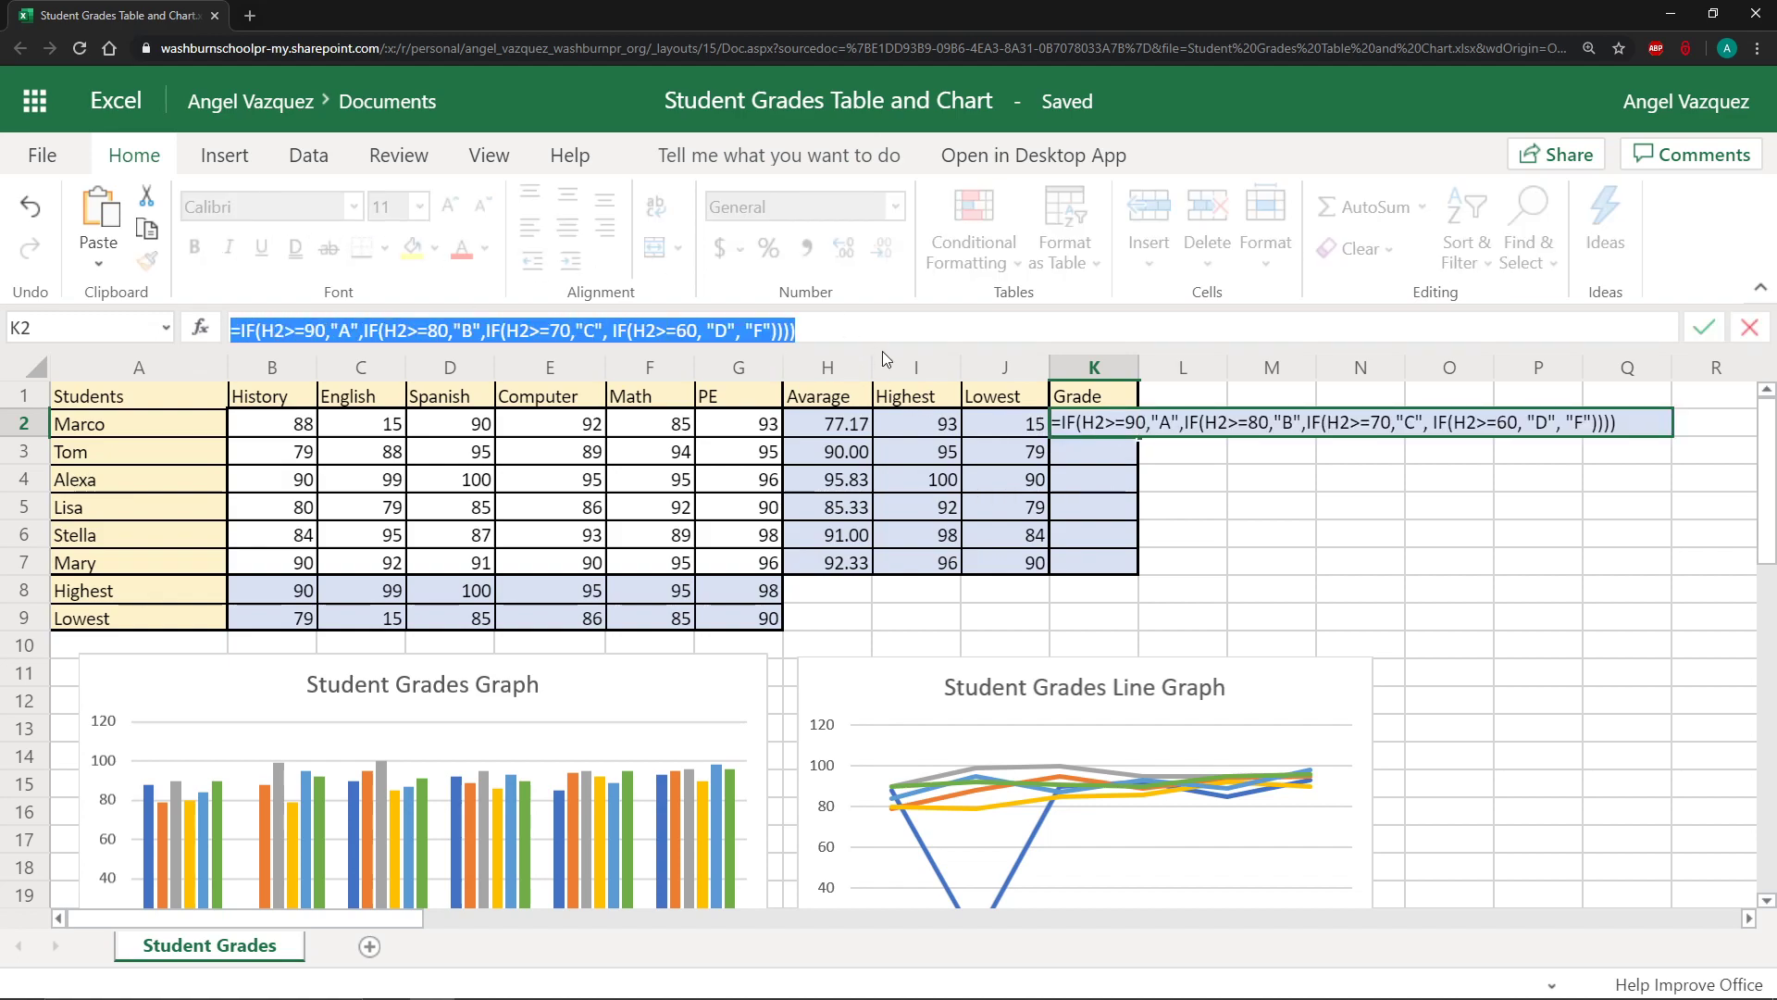
pyautogui.press('Escape')
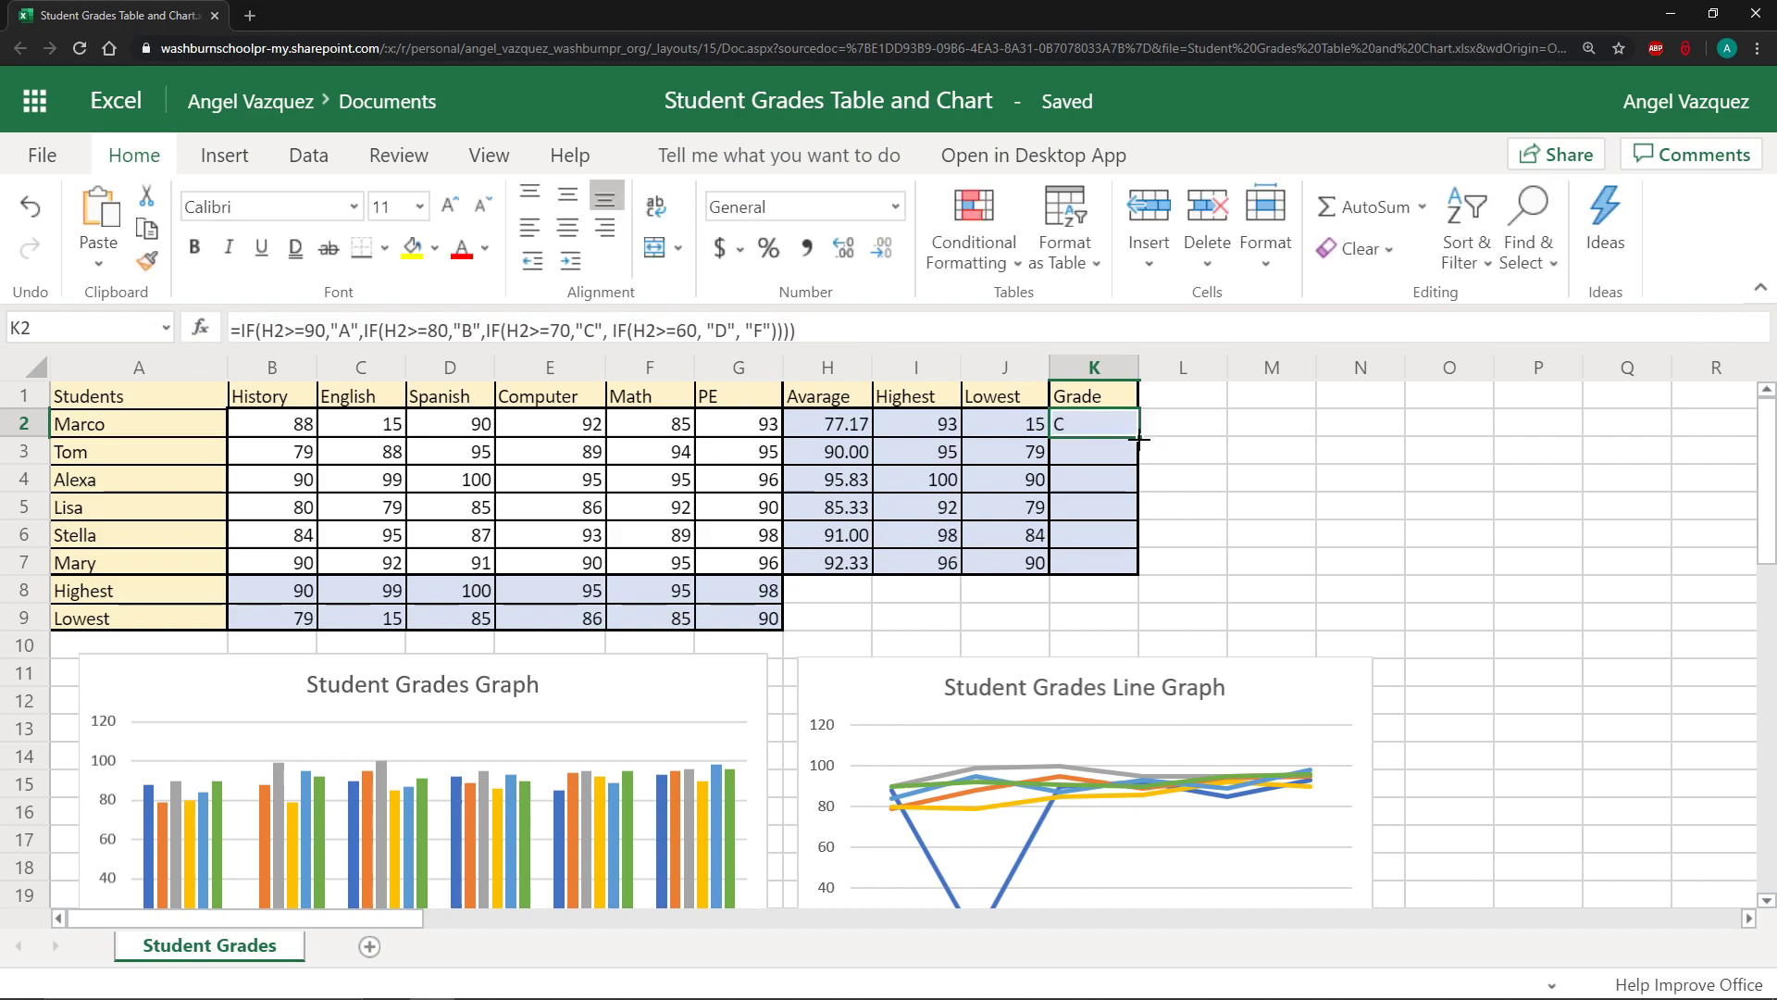
pyautogui.moveTo(1141, 437); pyautogui.dragTo(1142, 562)
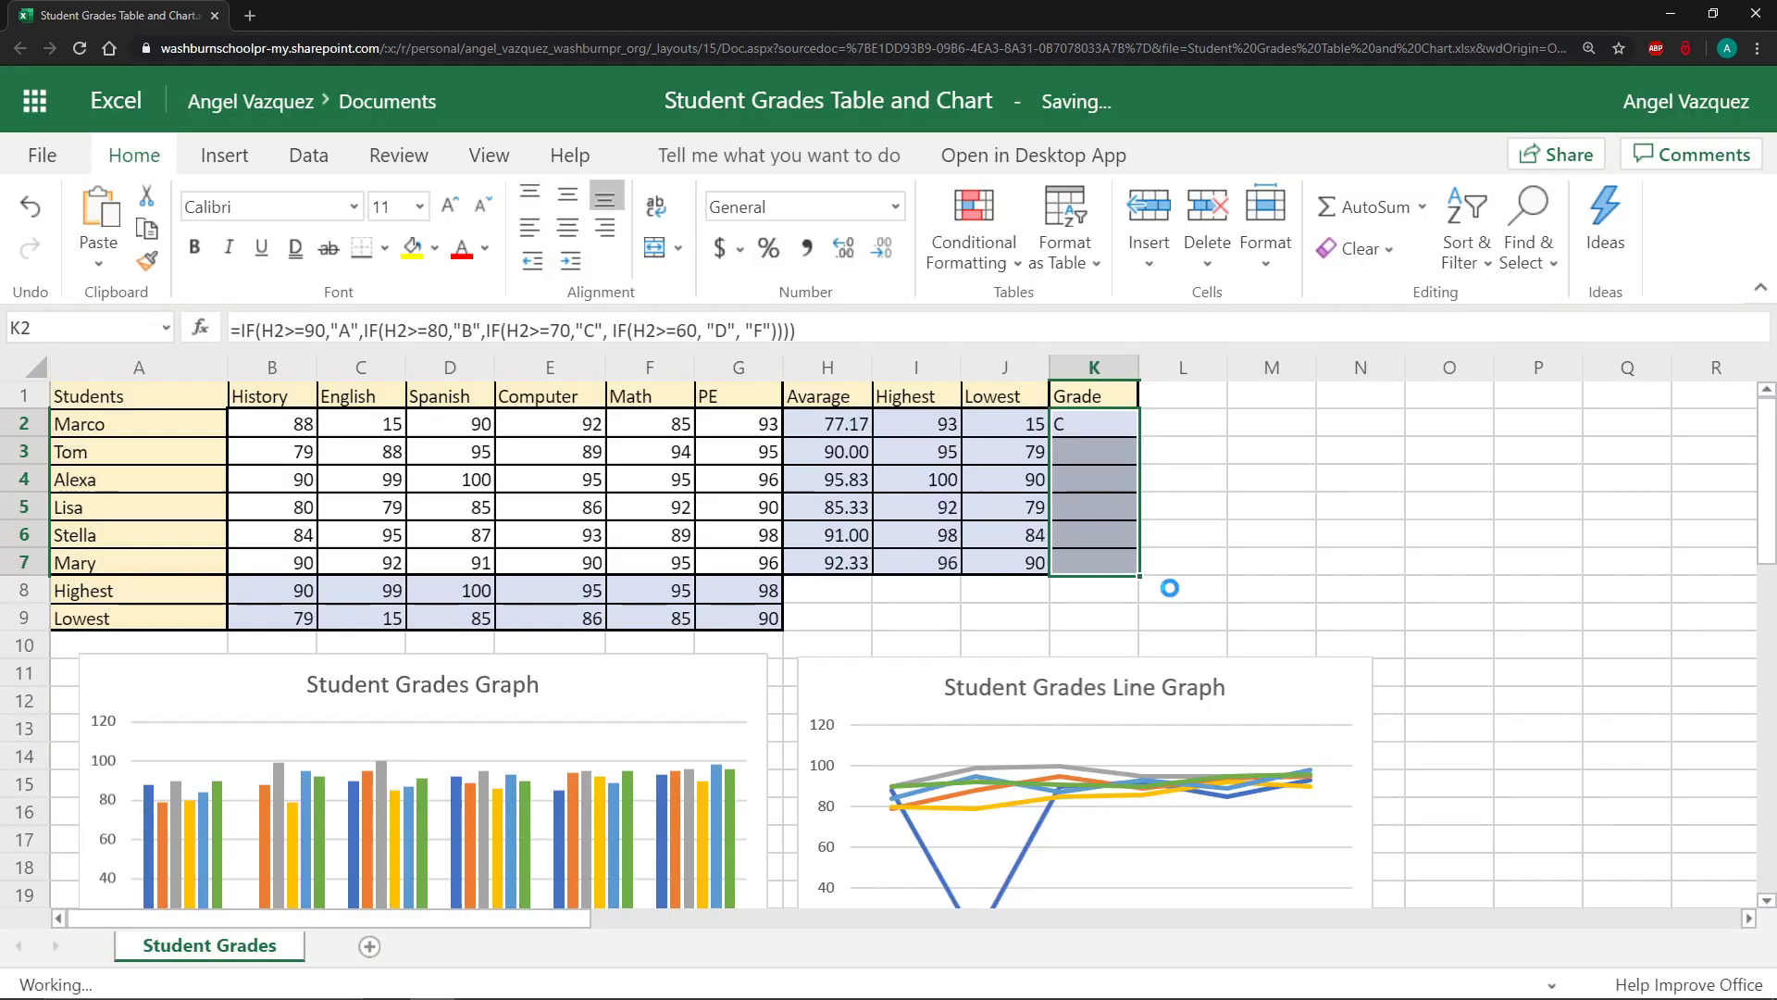
pyautogui.click(1097, 432)
pyautogui.click(1092, 479)
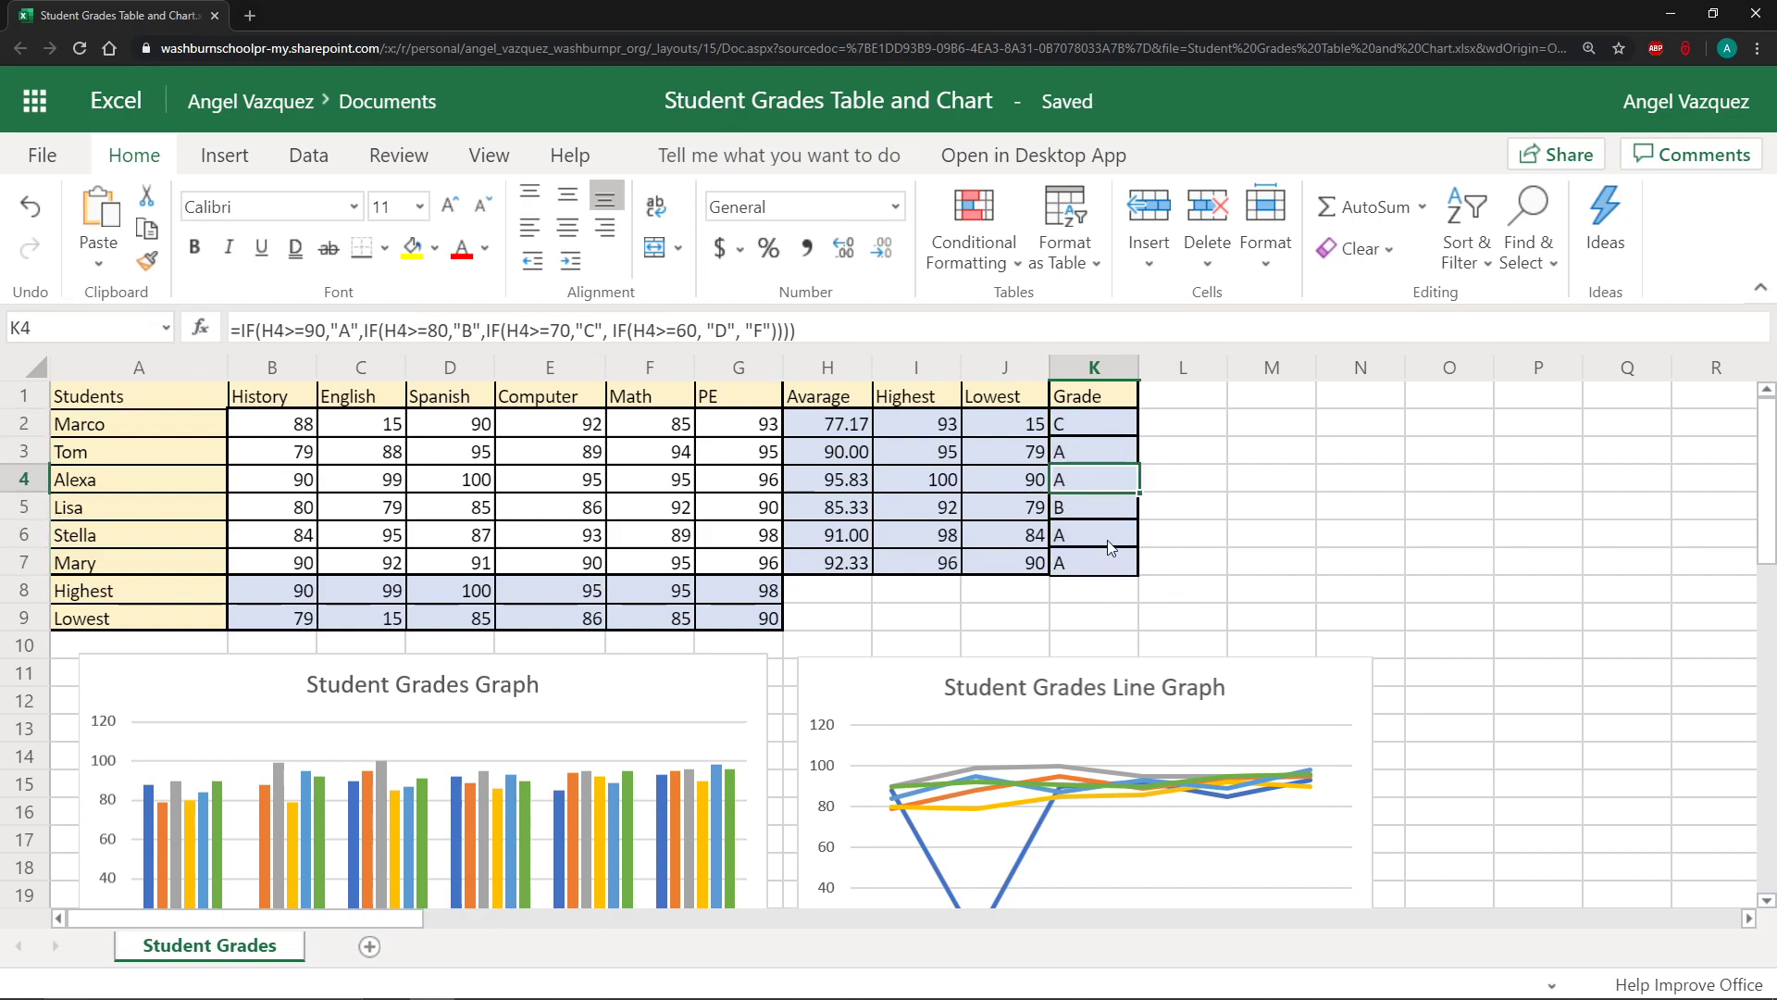
# Step: Test the grade formula by overwriting the average in H2 with 50 and with 62
pyautogui.click(819, 424)
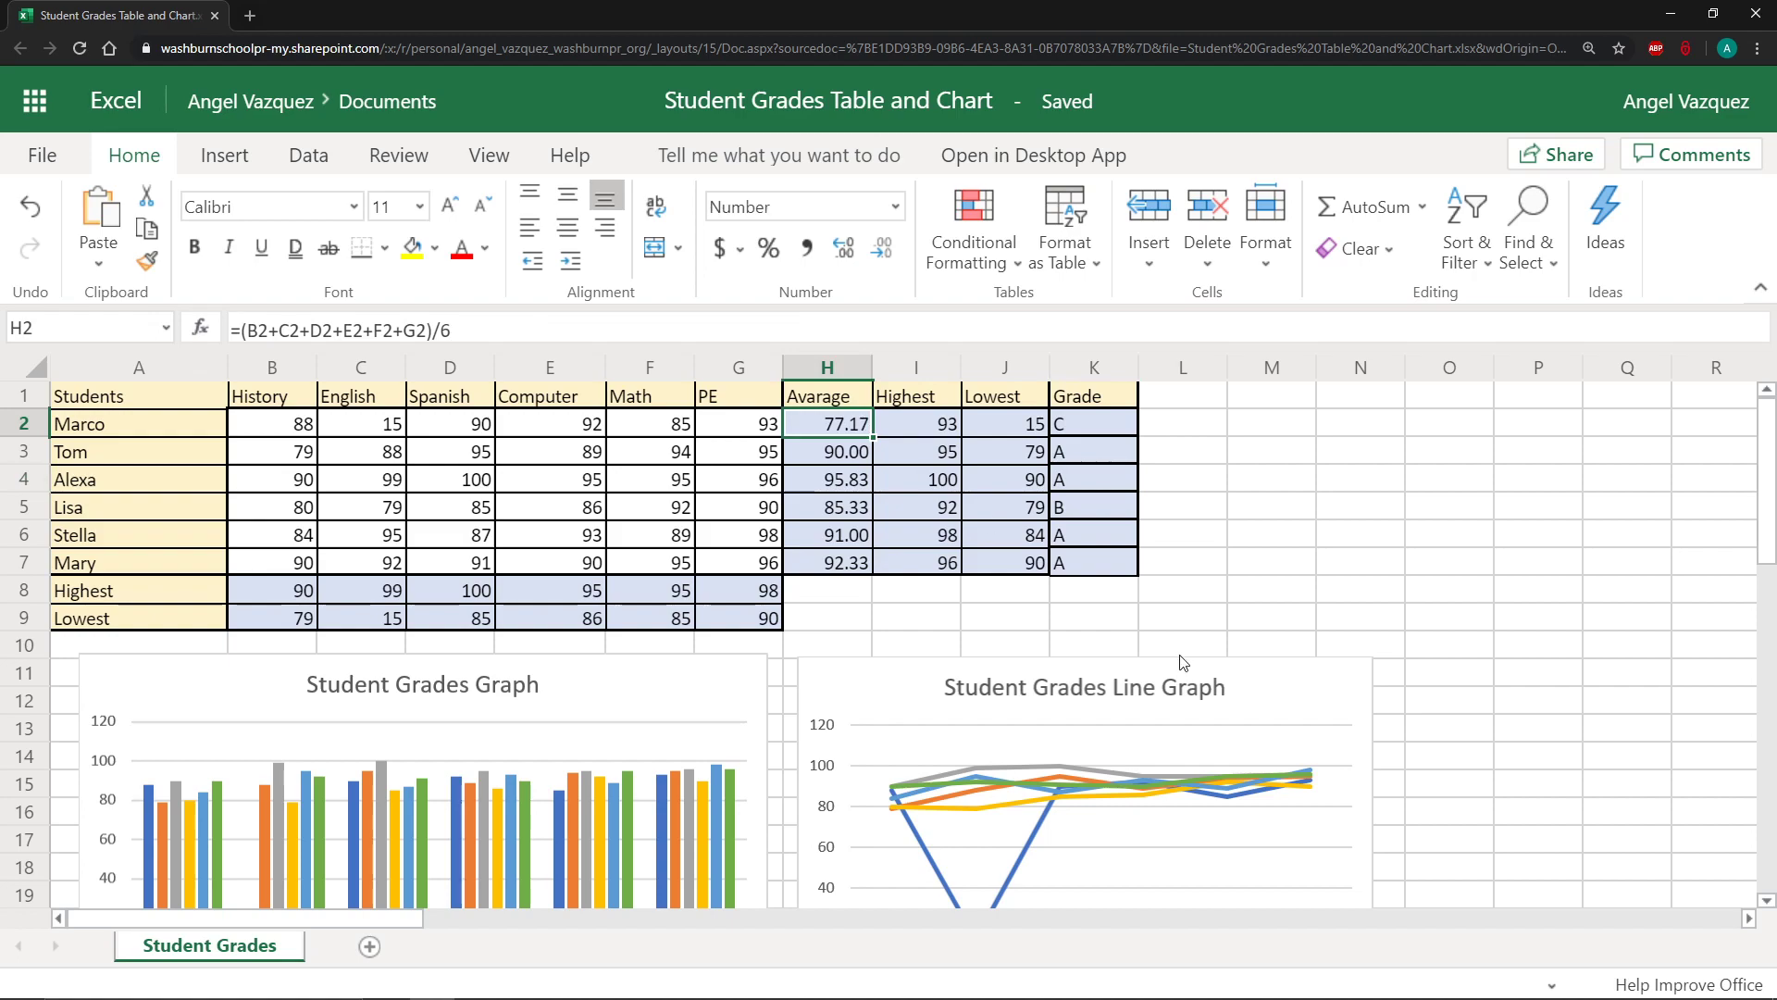
pyautogui.write('50')
pyautogui.press('Return')
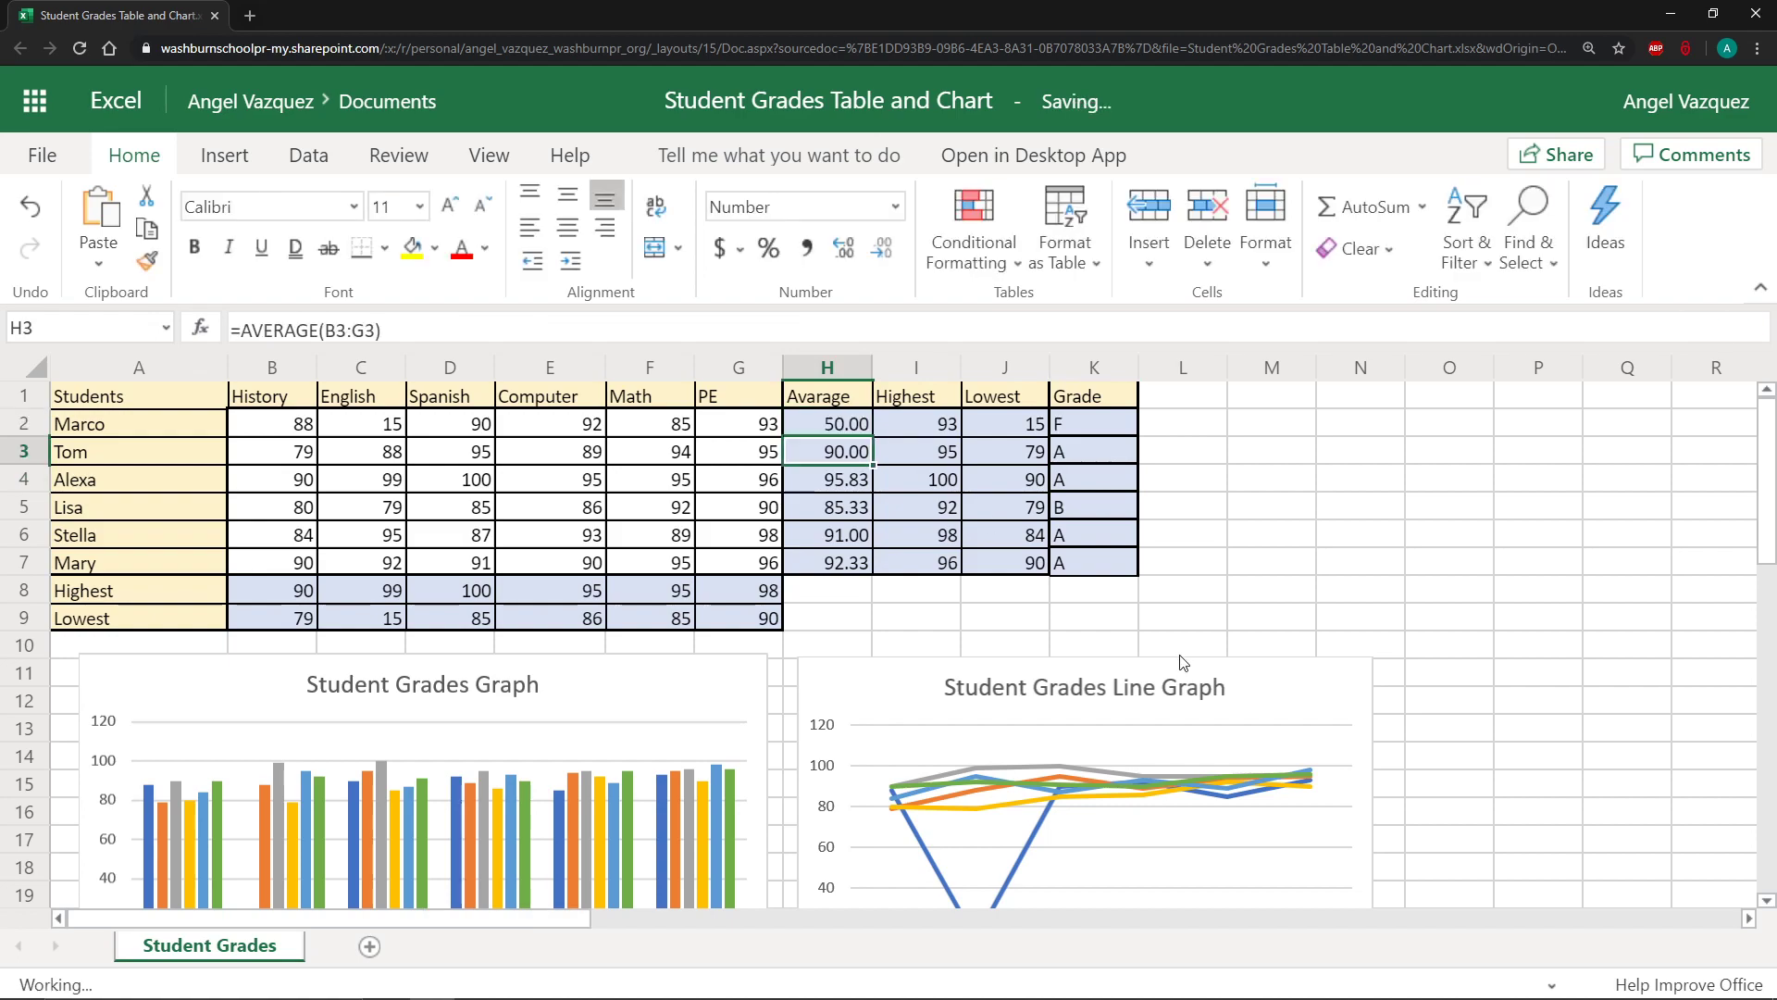
pyautogui.press('Up')
pyautogui.write('62')
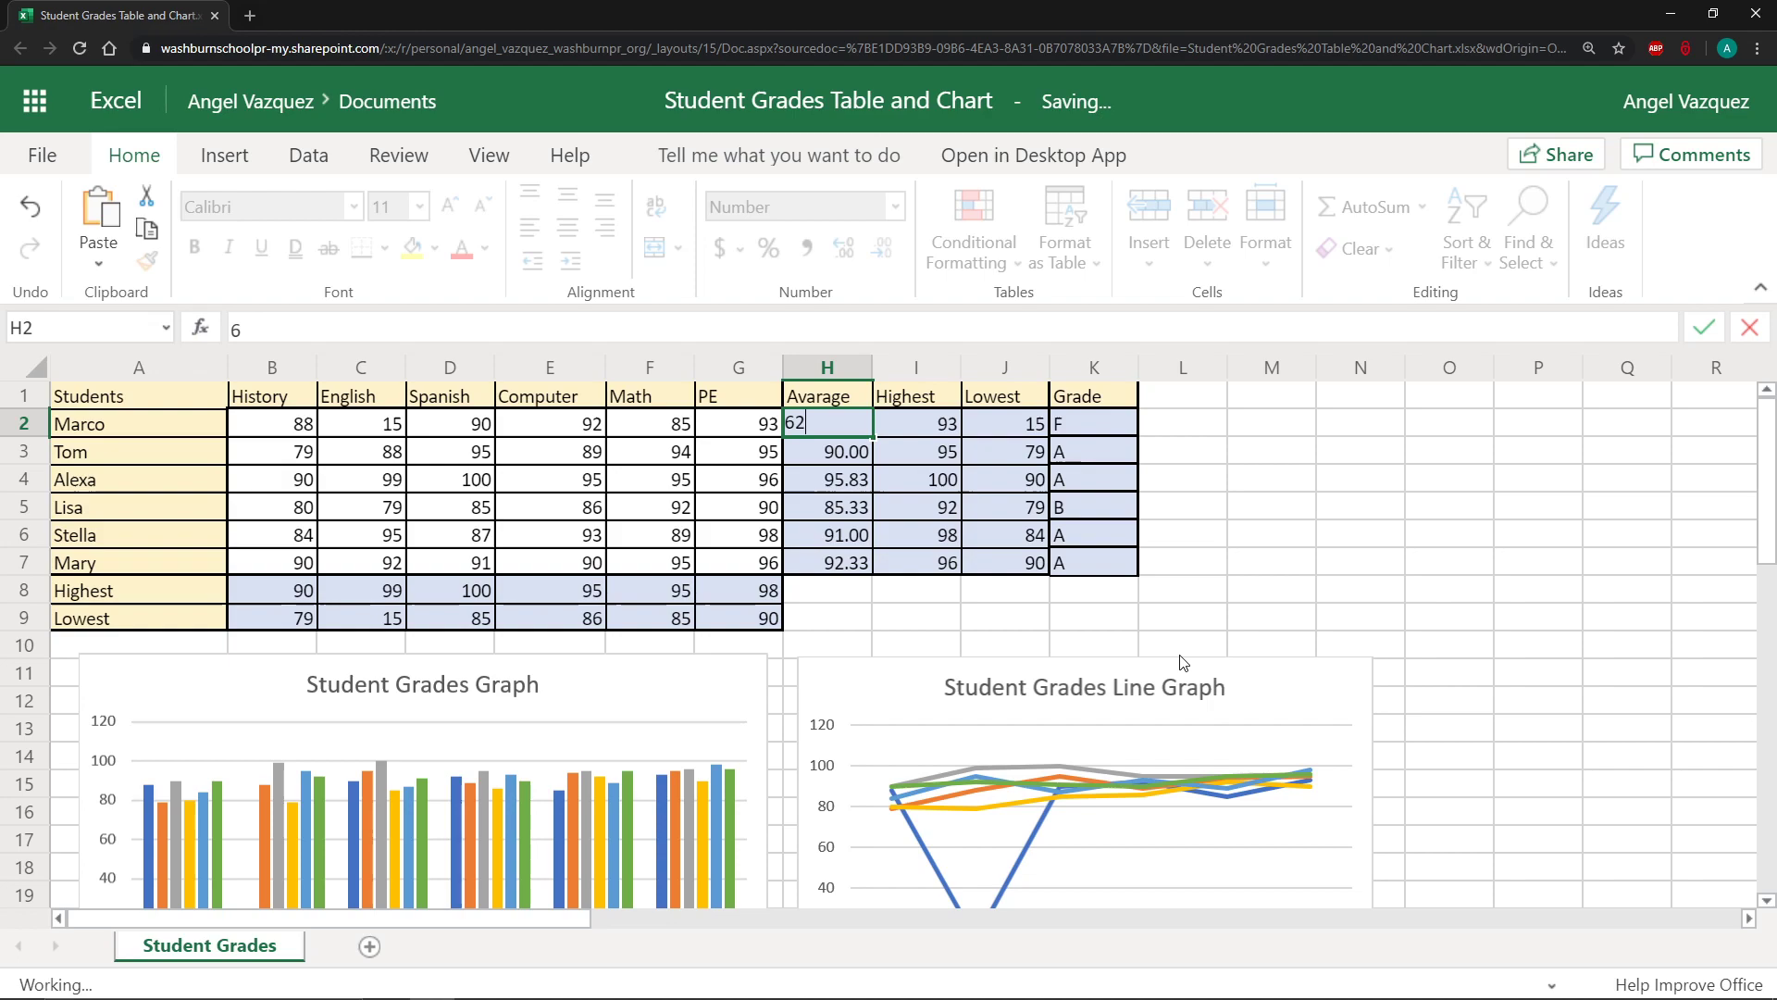
pyautogui.press('Up')
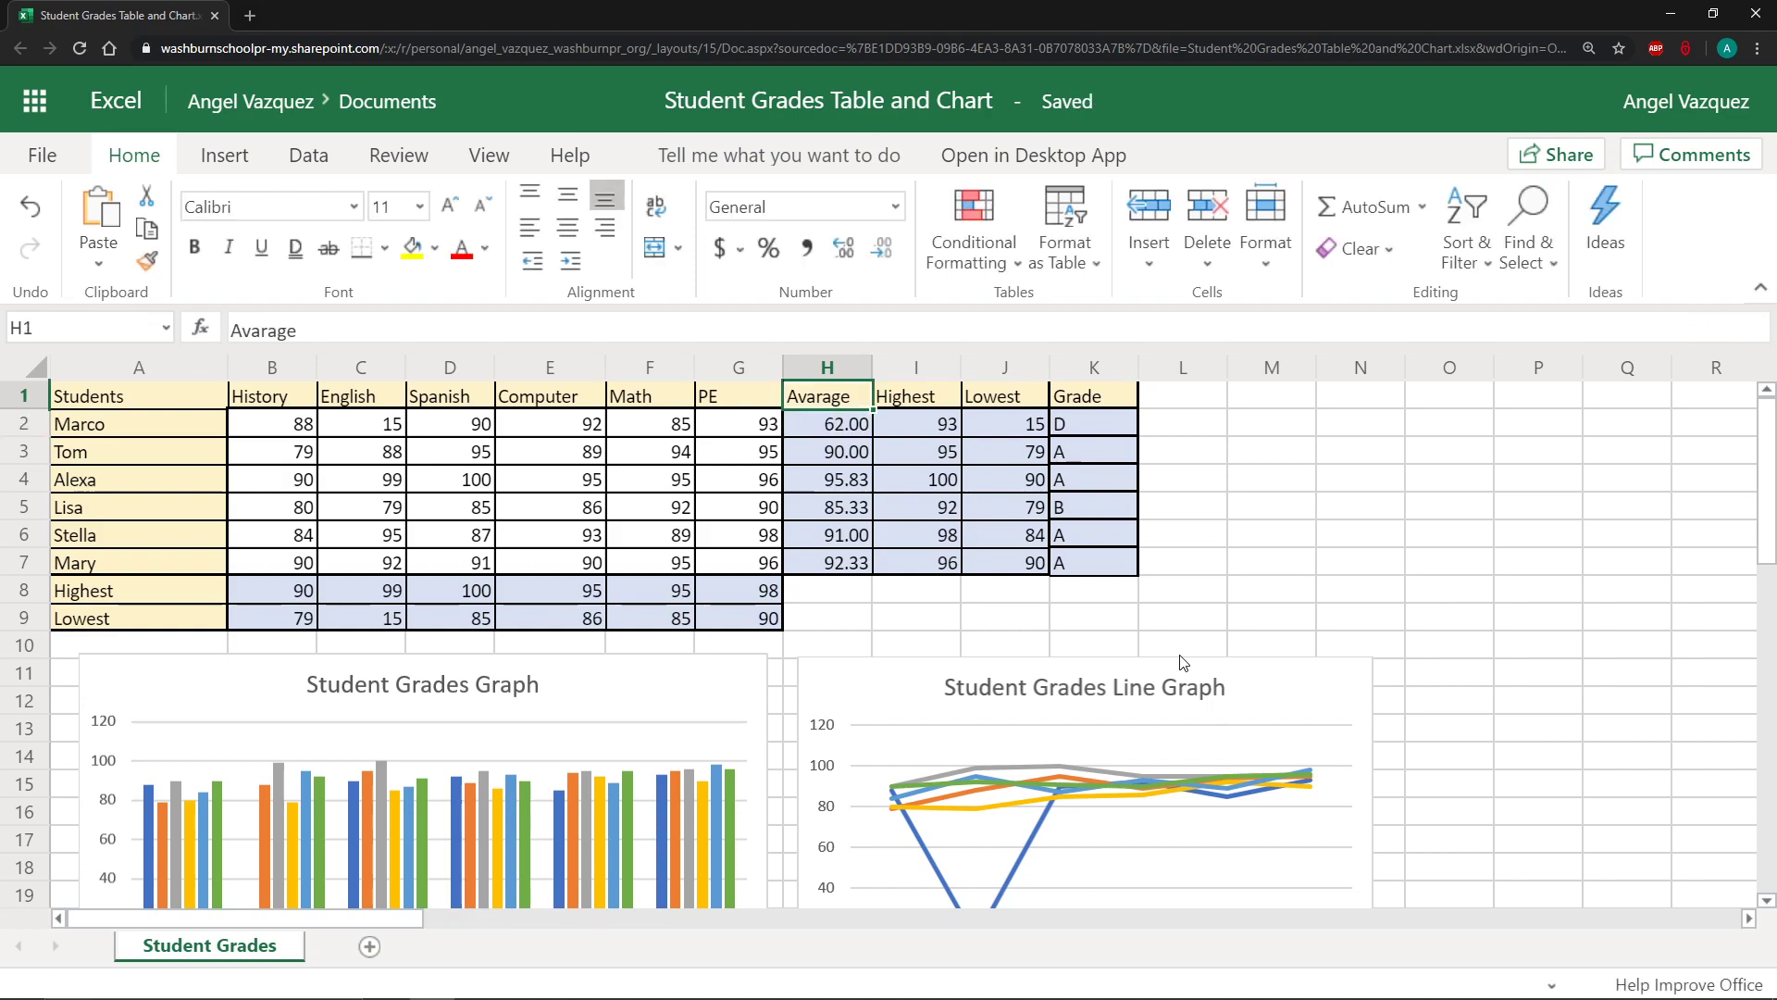
# Step: Undo both test entries in H2 to restore its average formula
pyautogui.press('Down')
pyautogui.hotkey('ctrl', 'z')
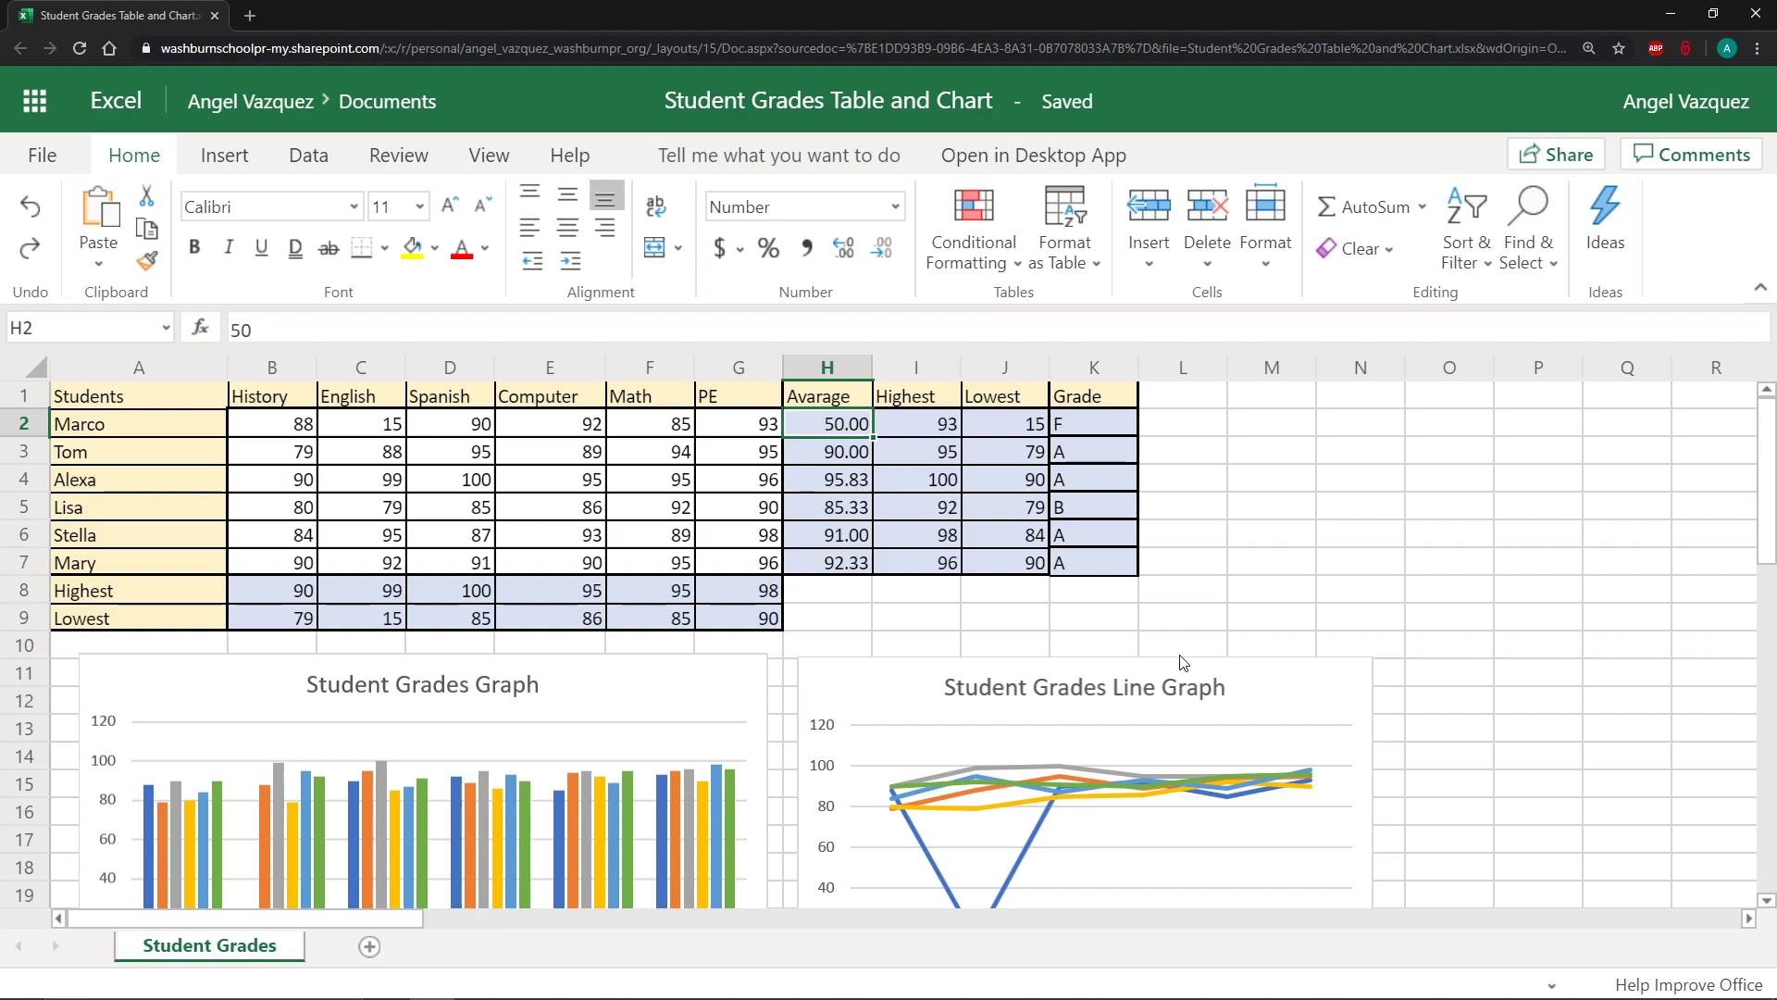
pyautogui.hotkey('ctrl', 'z')
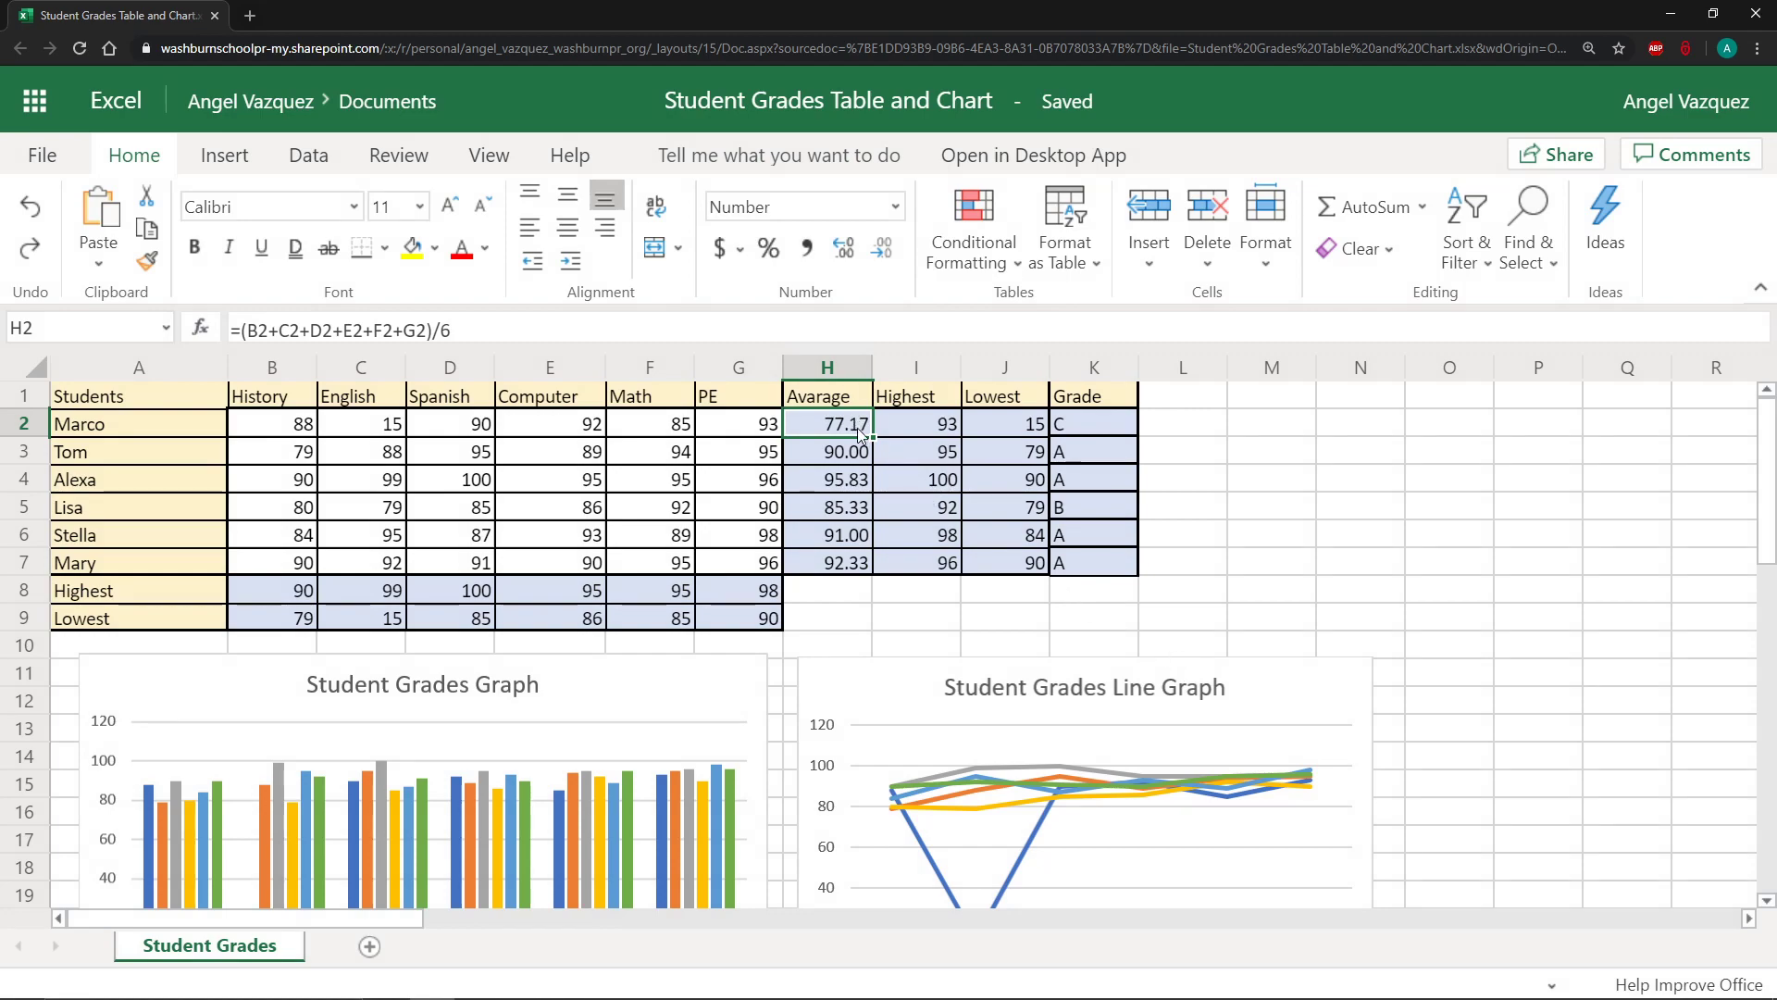
# Step: Examine the grade formulas and results in the Grade column, from K2 to K7
pyautogui.click(1085, 429)
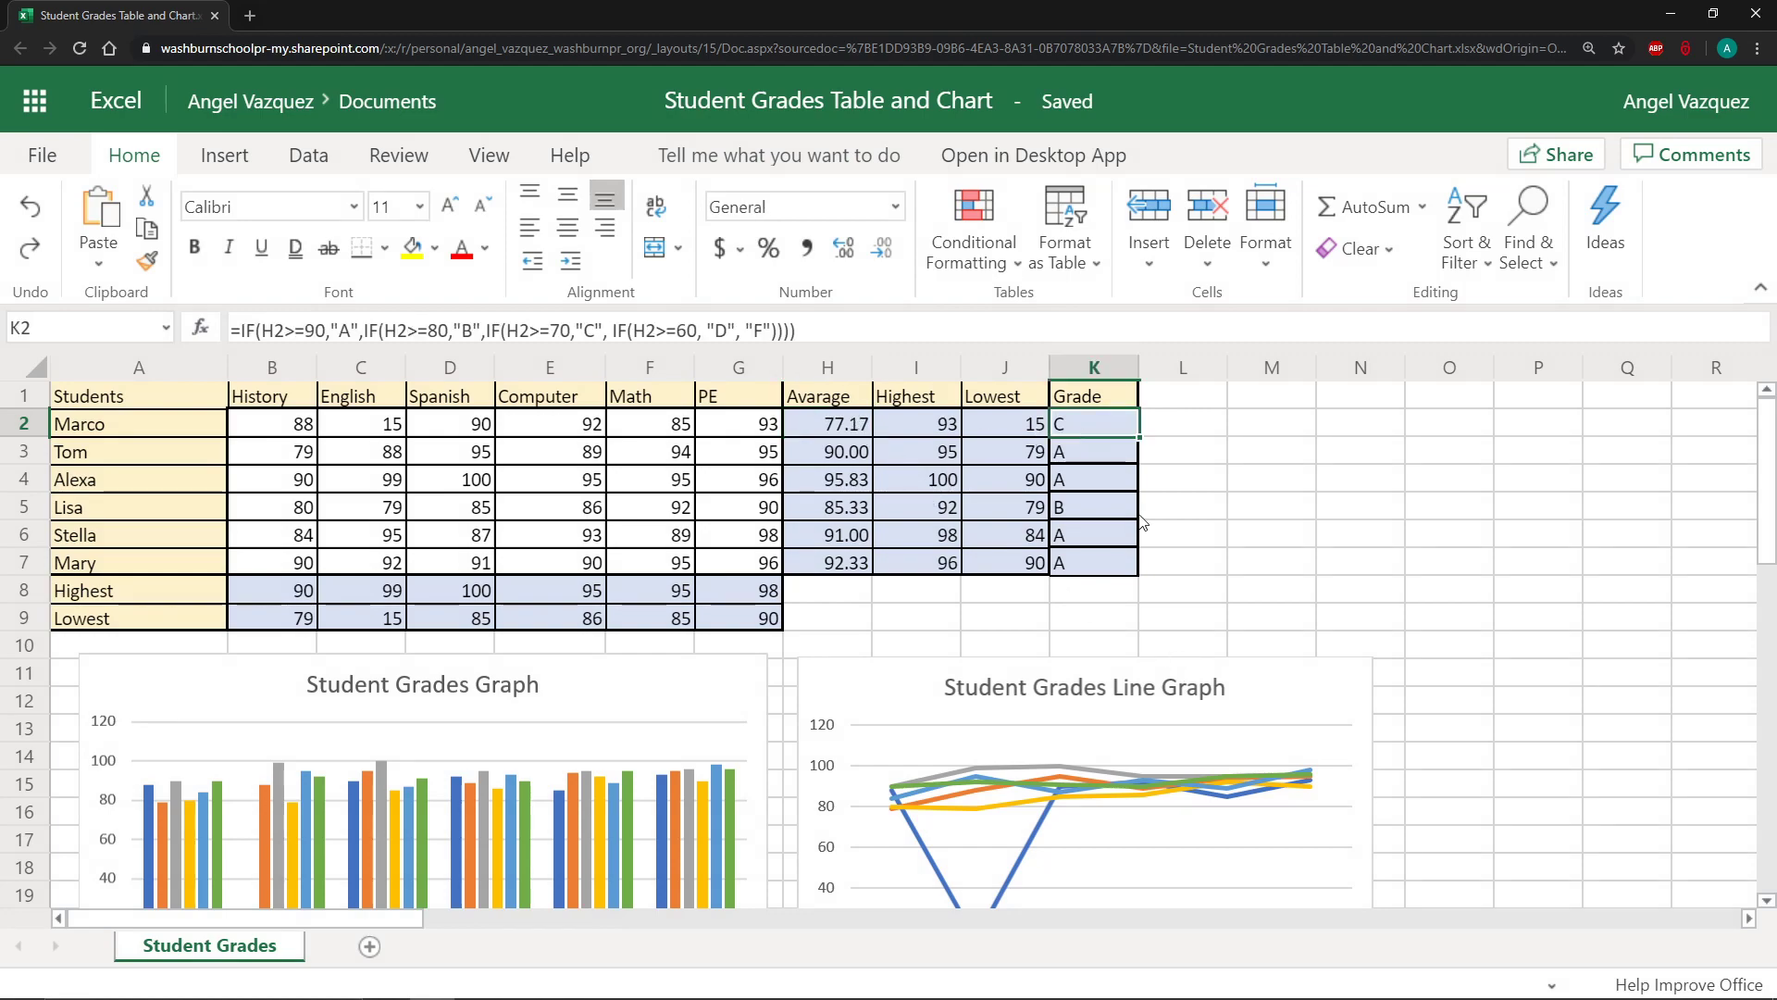
pyautogui.click(1106, 538)
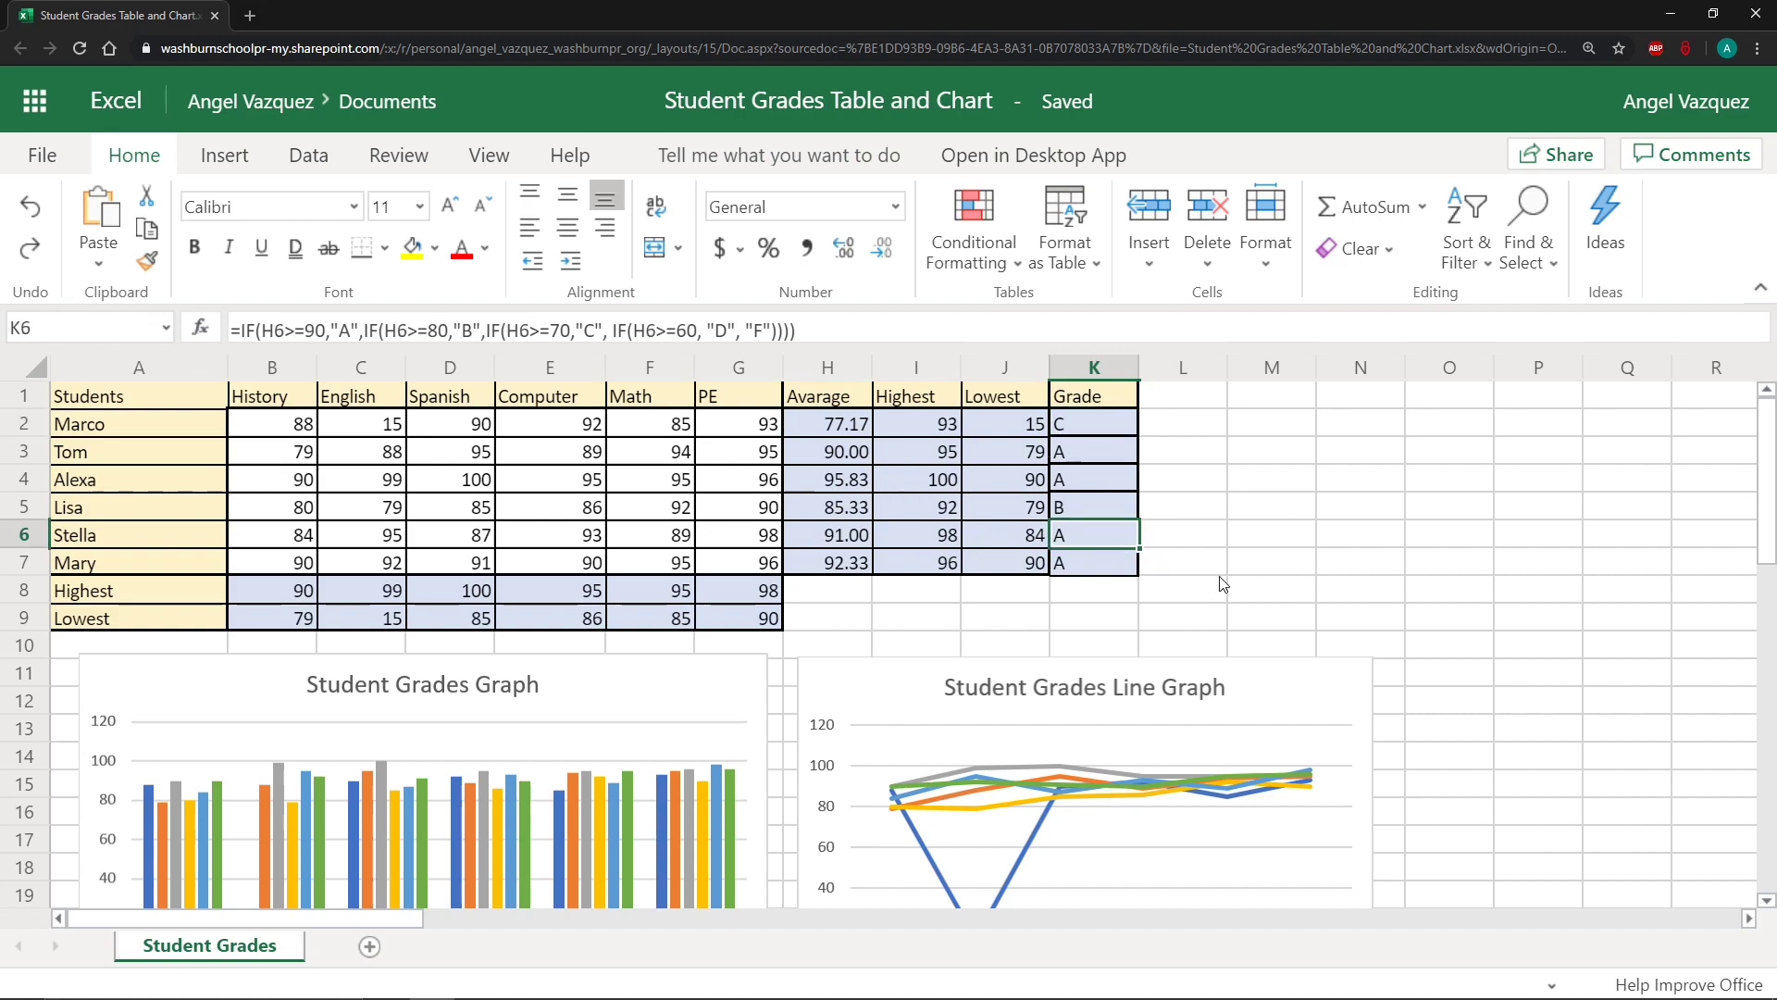
pyautogui.click(1108, 403)
pyautogui.click(1106, 479)
pyautogui.click(1094, 535)
pyautogui.click(1097, 432)
pyautogui.click(1097, 482)
pyautogui.click(1097, 544)
# Step: Center the grades in K2:K7 both horizontally and vertically
pyautogui.moveTo(1091, 433); pyautogui.dragTo(1079, 552)
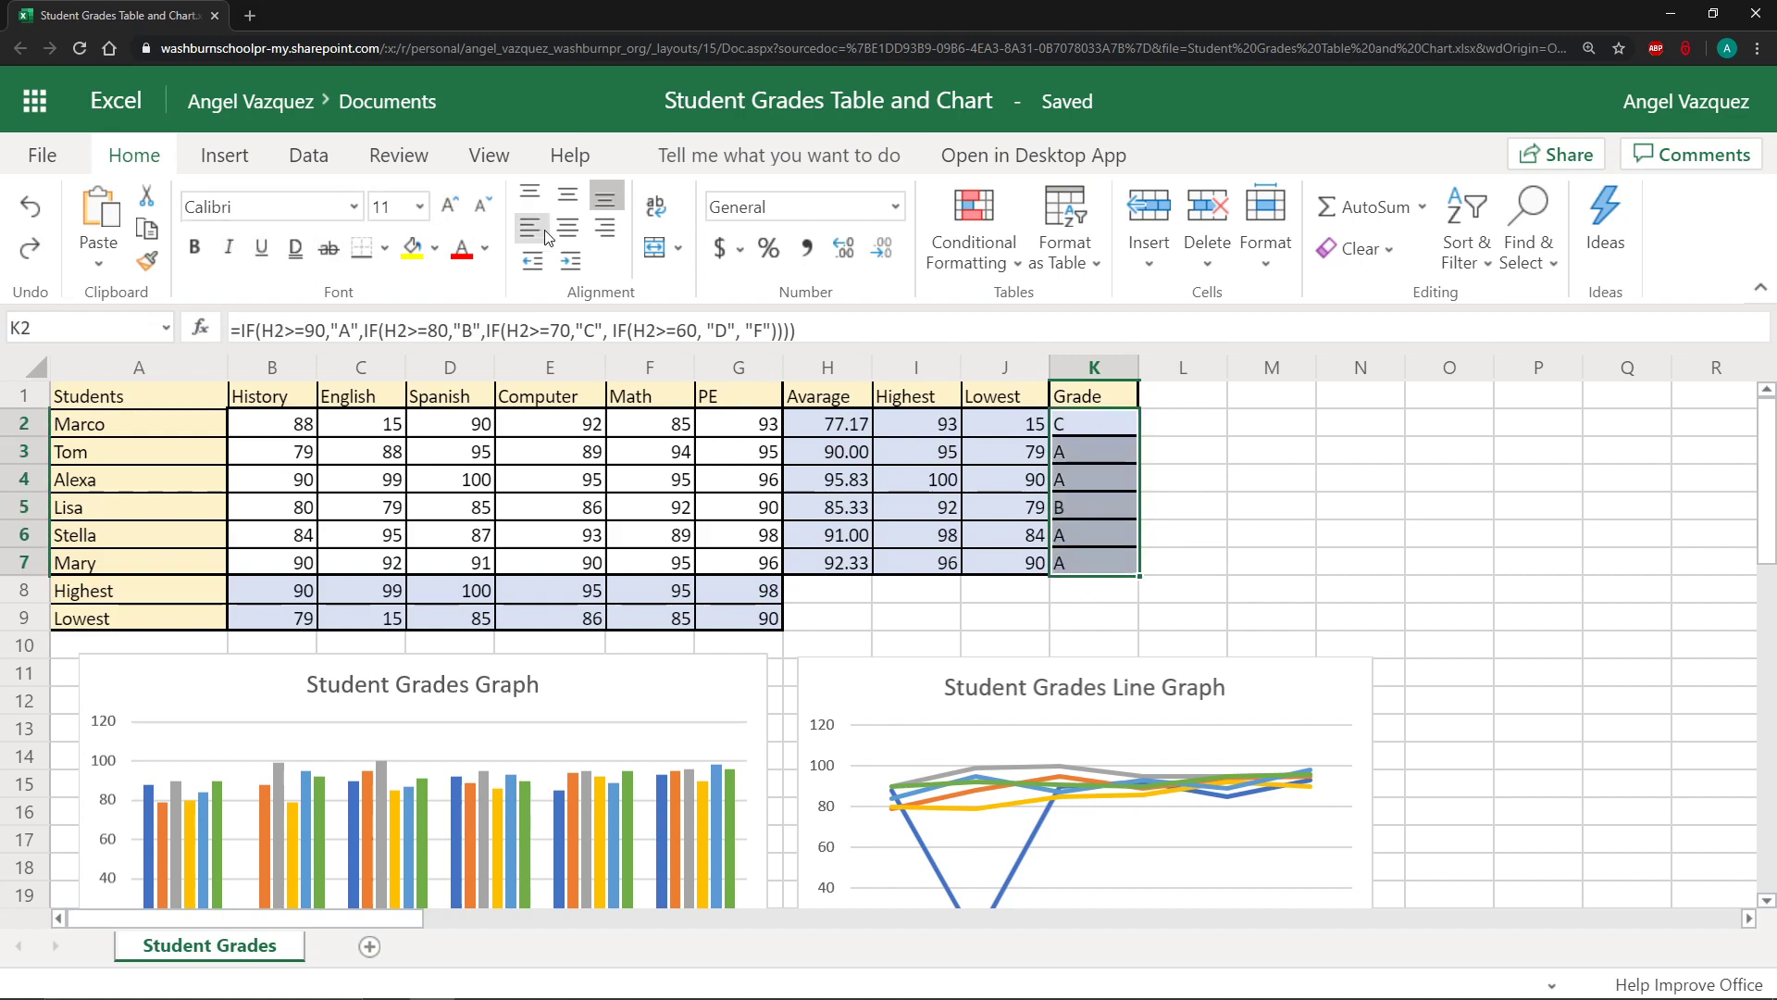
pyautogui.click(568, 226)
pyautogui.click(568, 195)
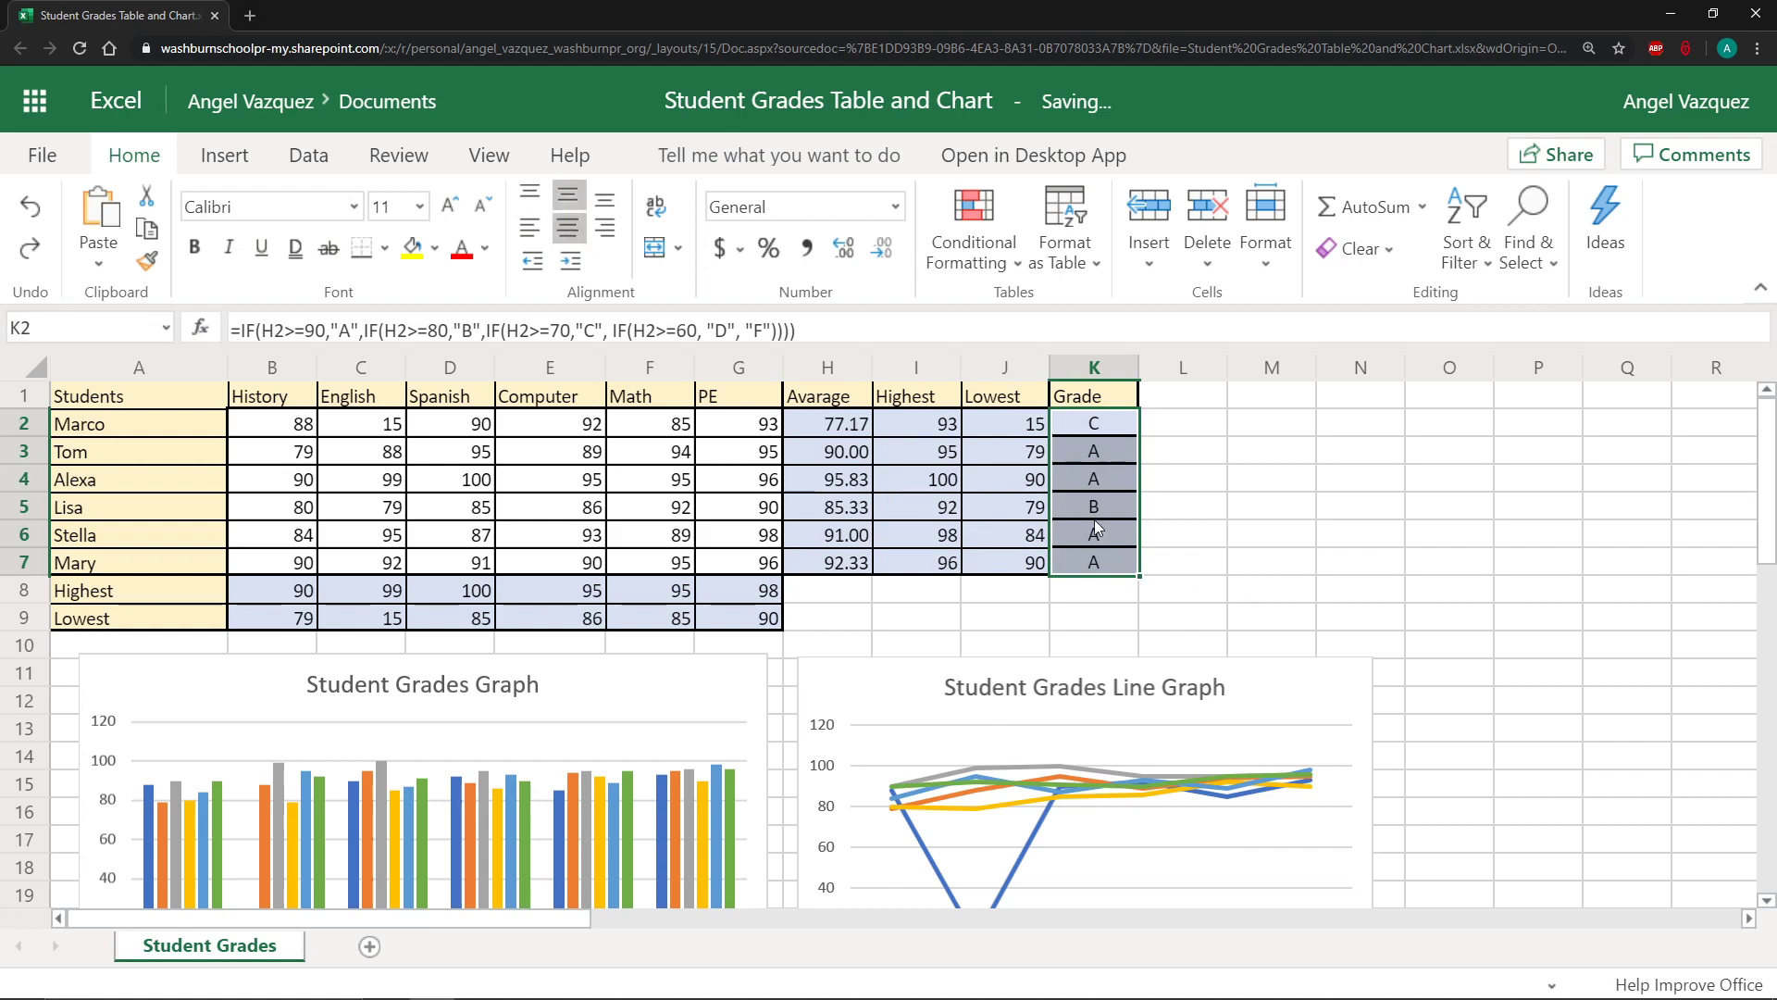
# Step: Apply all borders to the grade cells K2:K7 using the thin solid line style
pyautogui.rightClick(1086, 479)
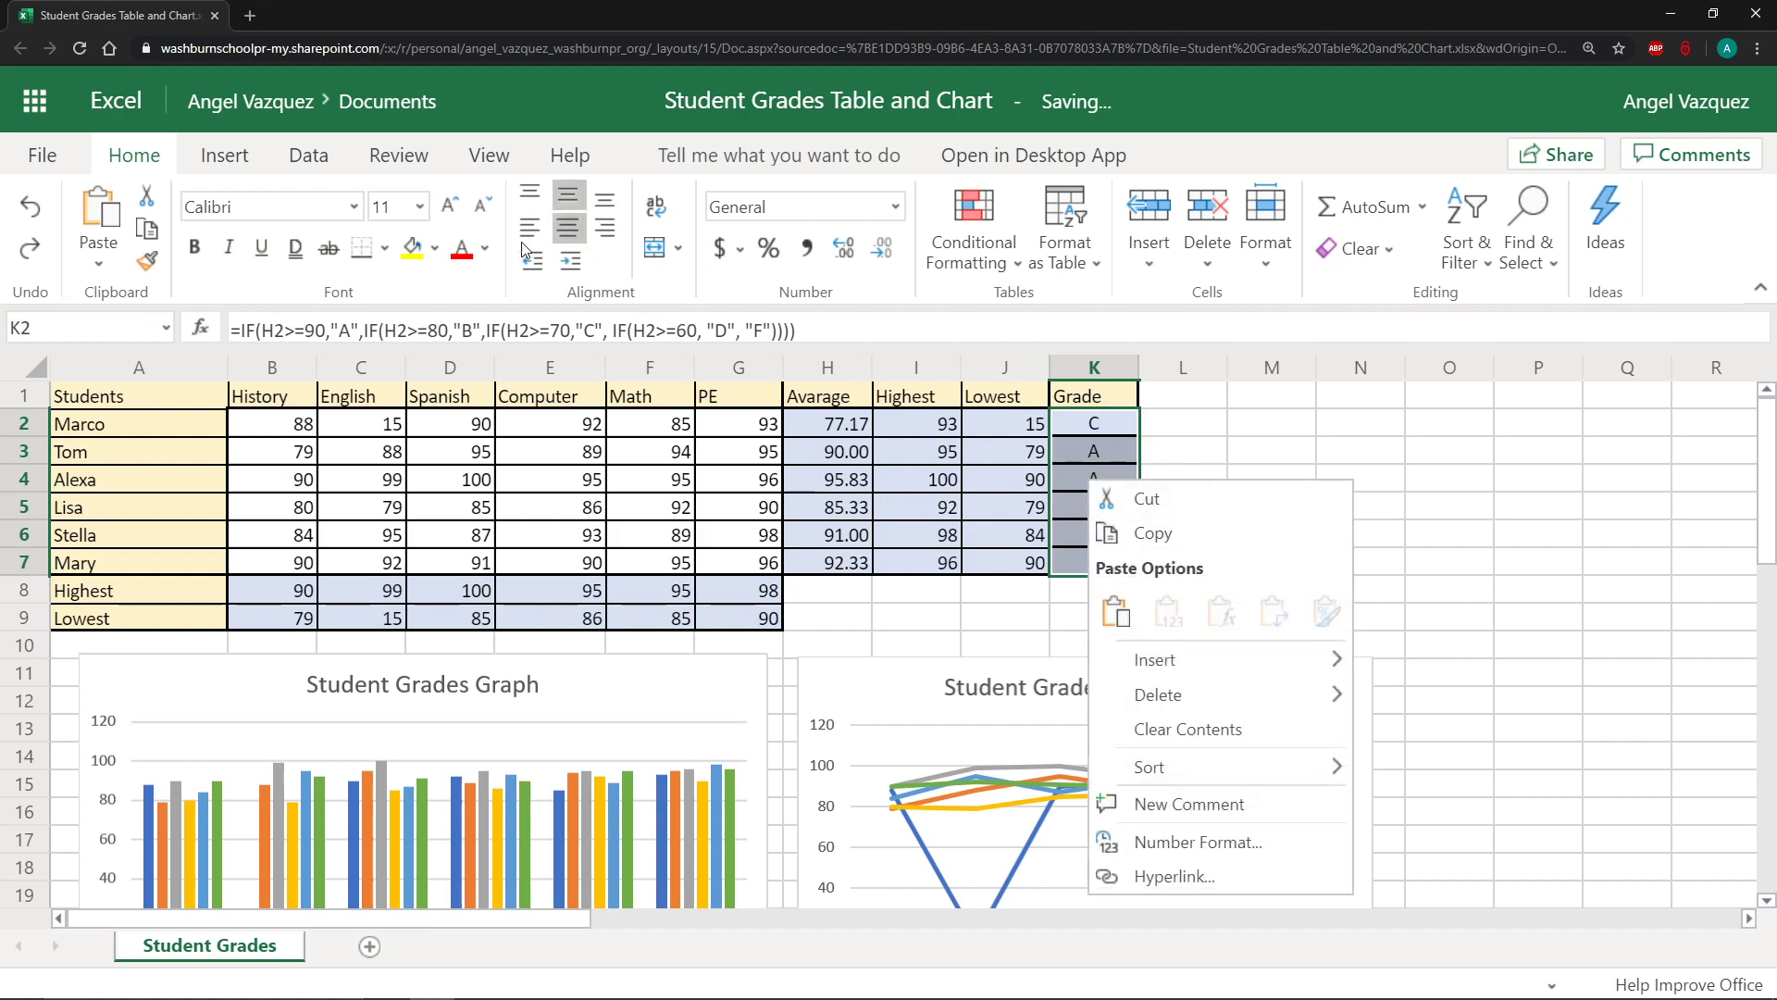
pyautogui.click(386, 248)
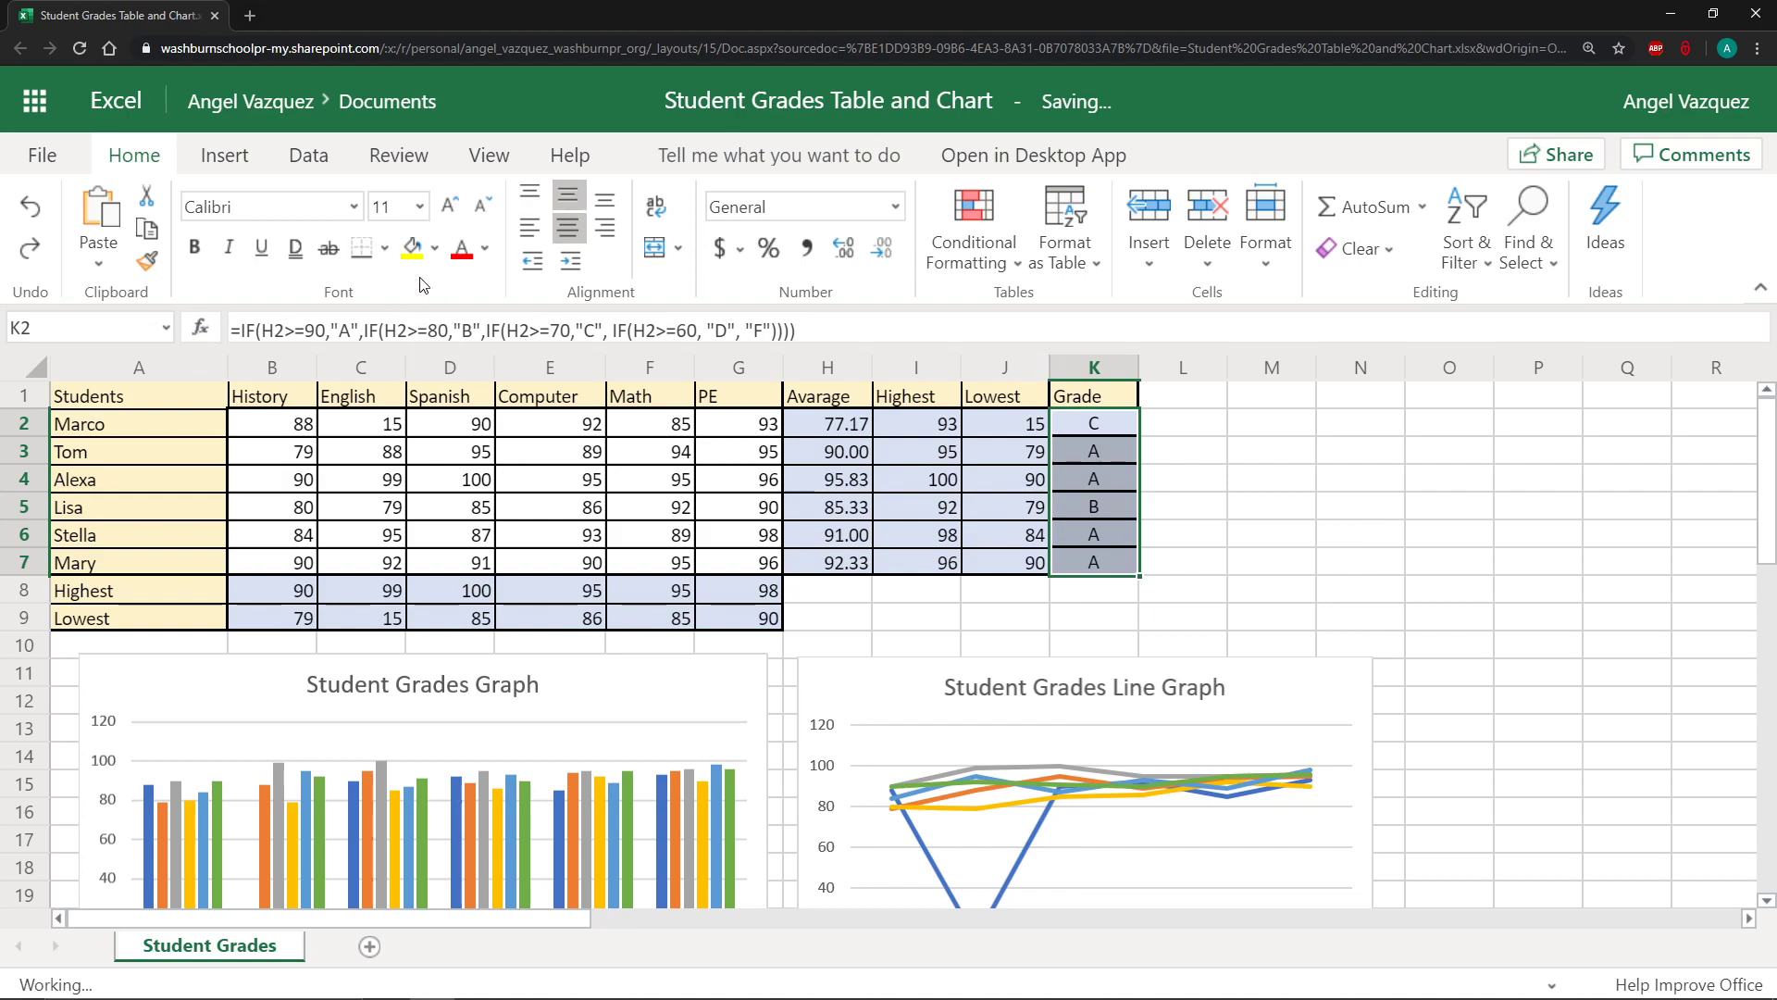
pyautogui.click(386, 248)
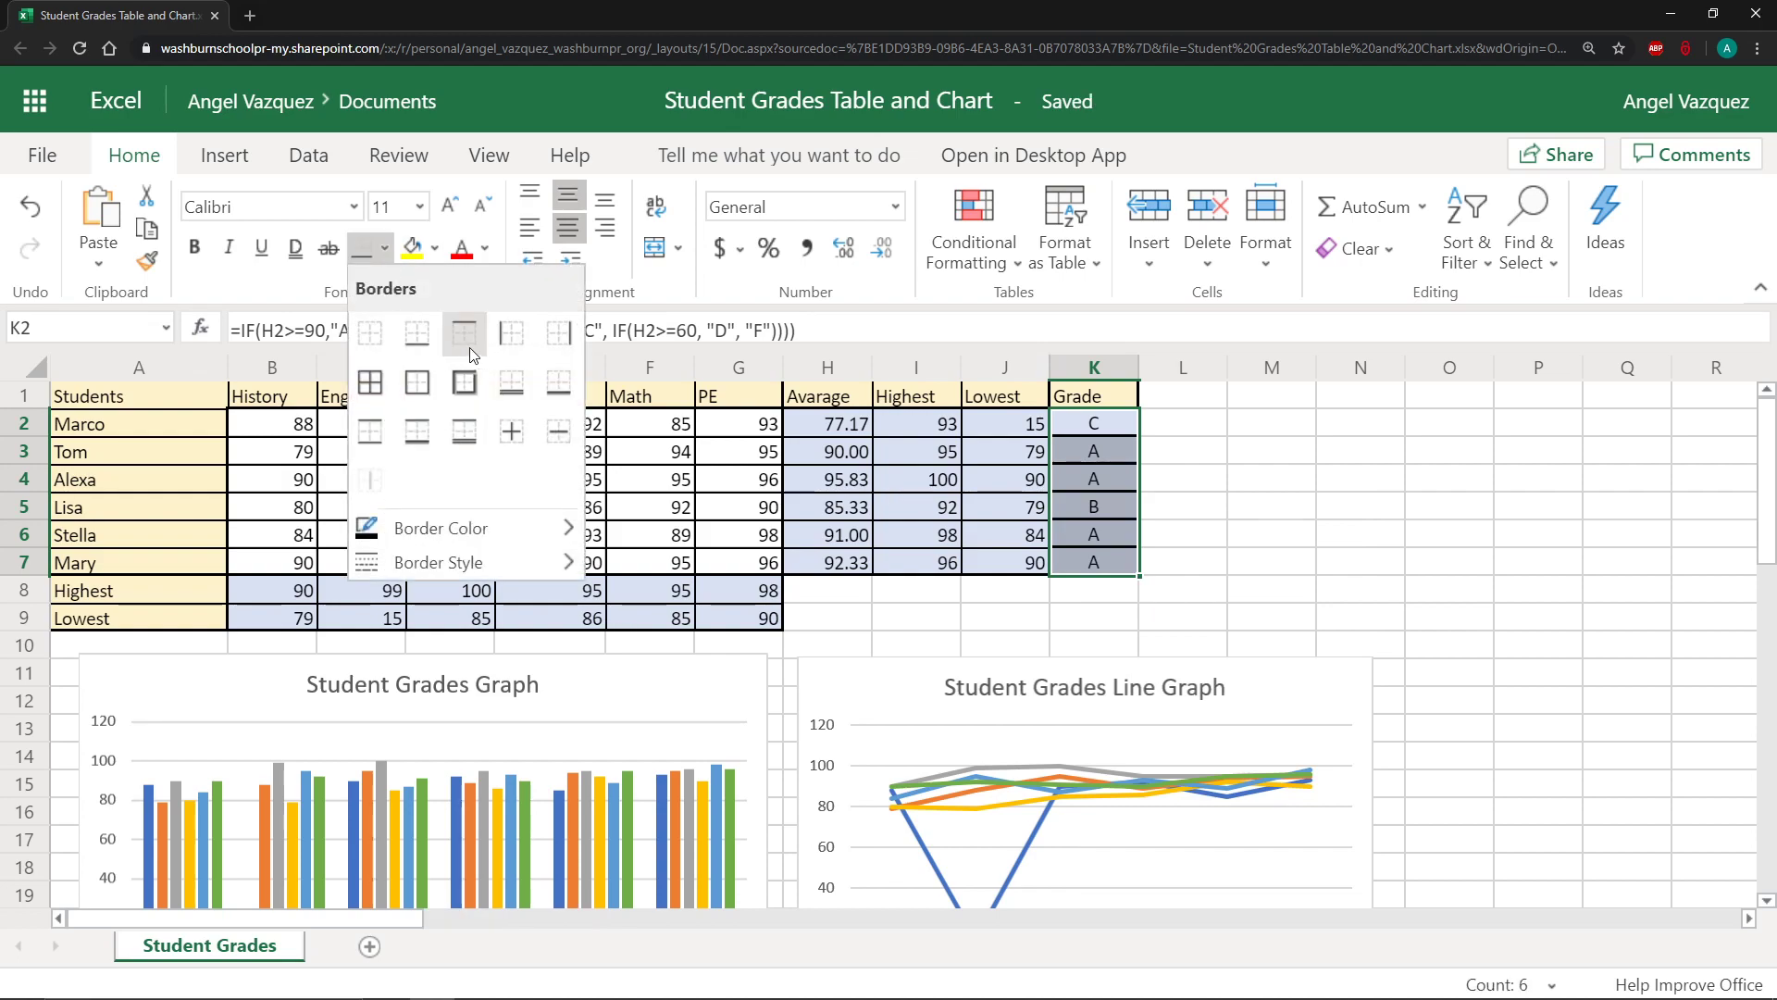
pyautogui.moveTo(455, 531)
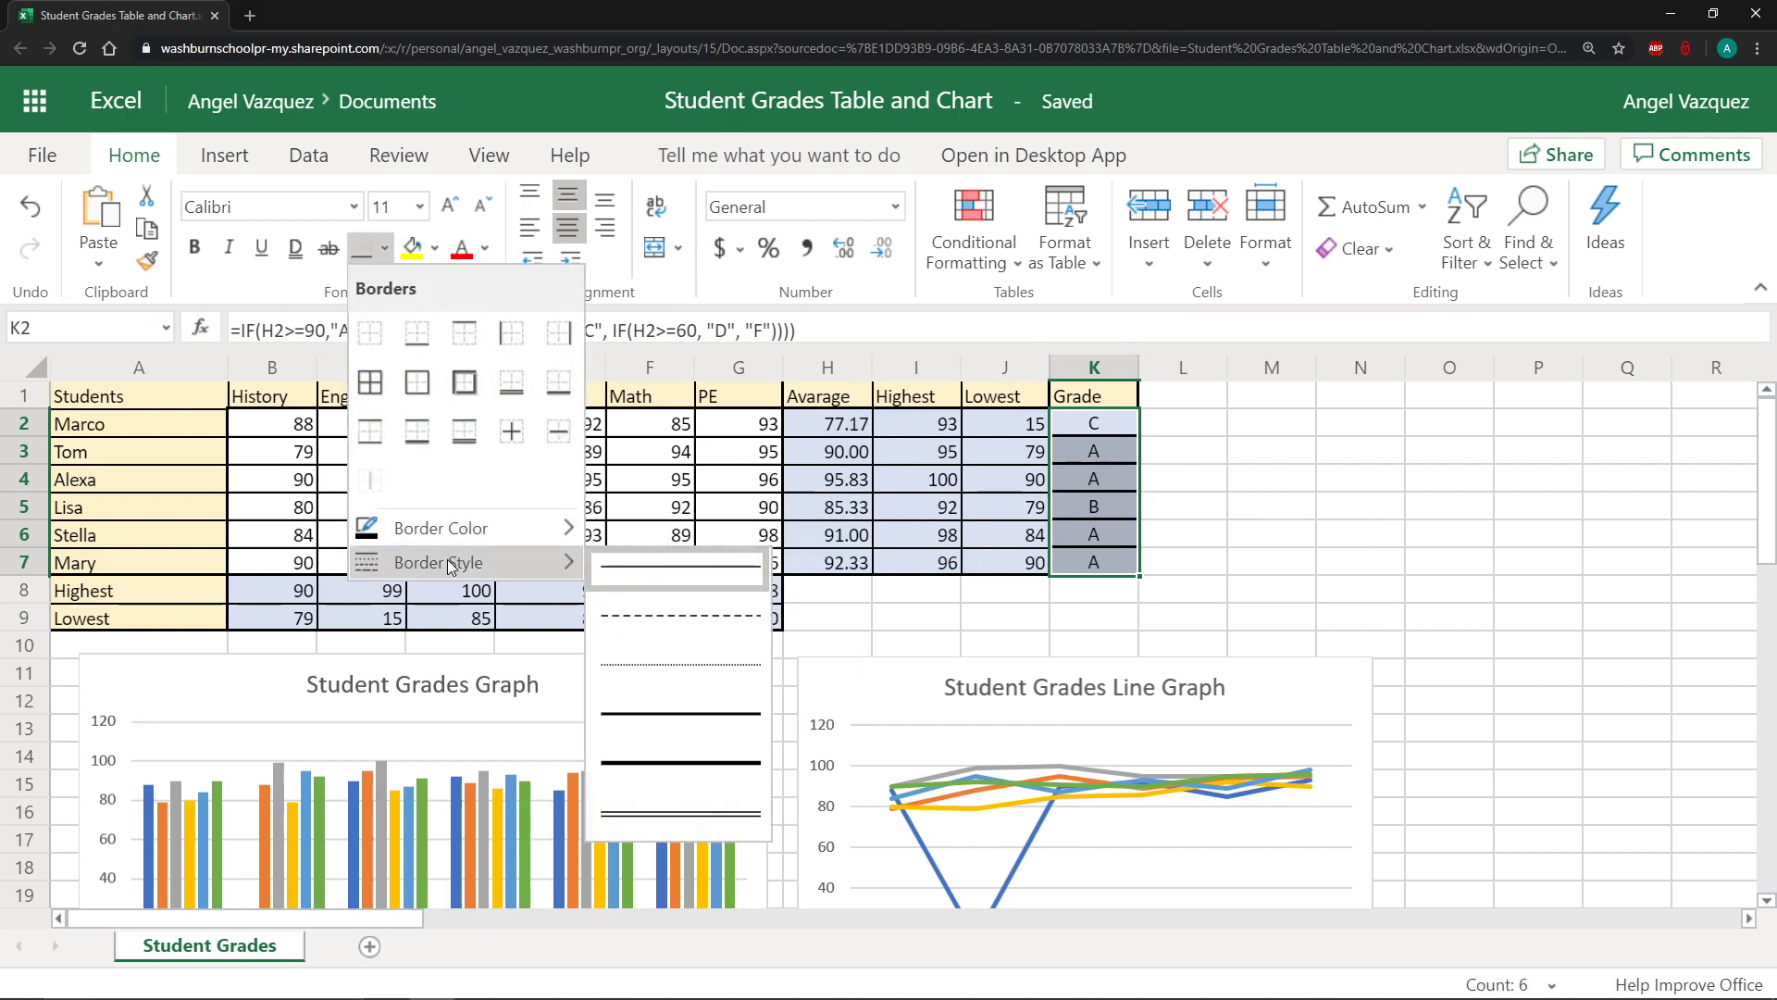
pyautogui.click(651, 574)
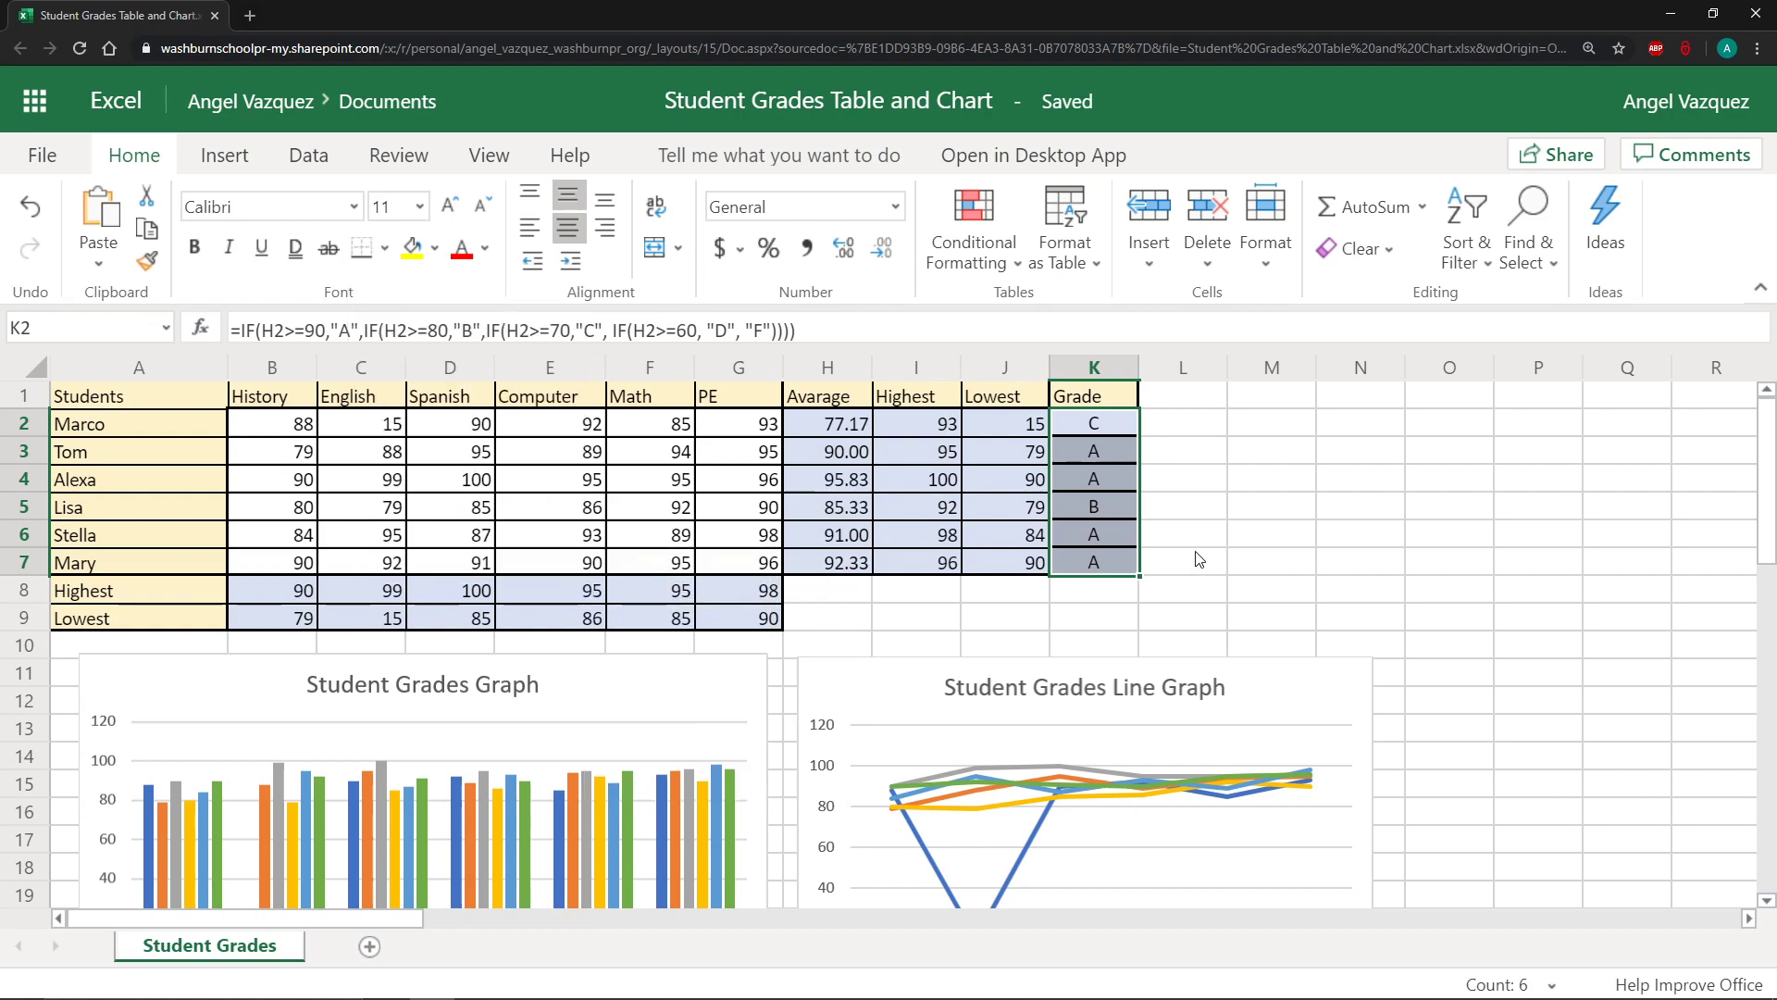
pyautogui.click(1092, 428)
pyautogui.moveTo(1093, 435); pyautogui.dragTo(1087, 560)
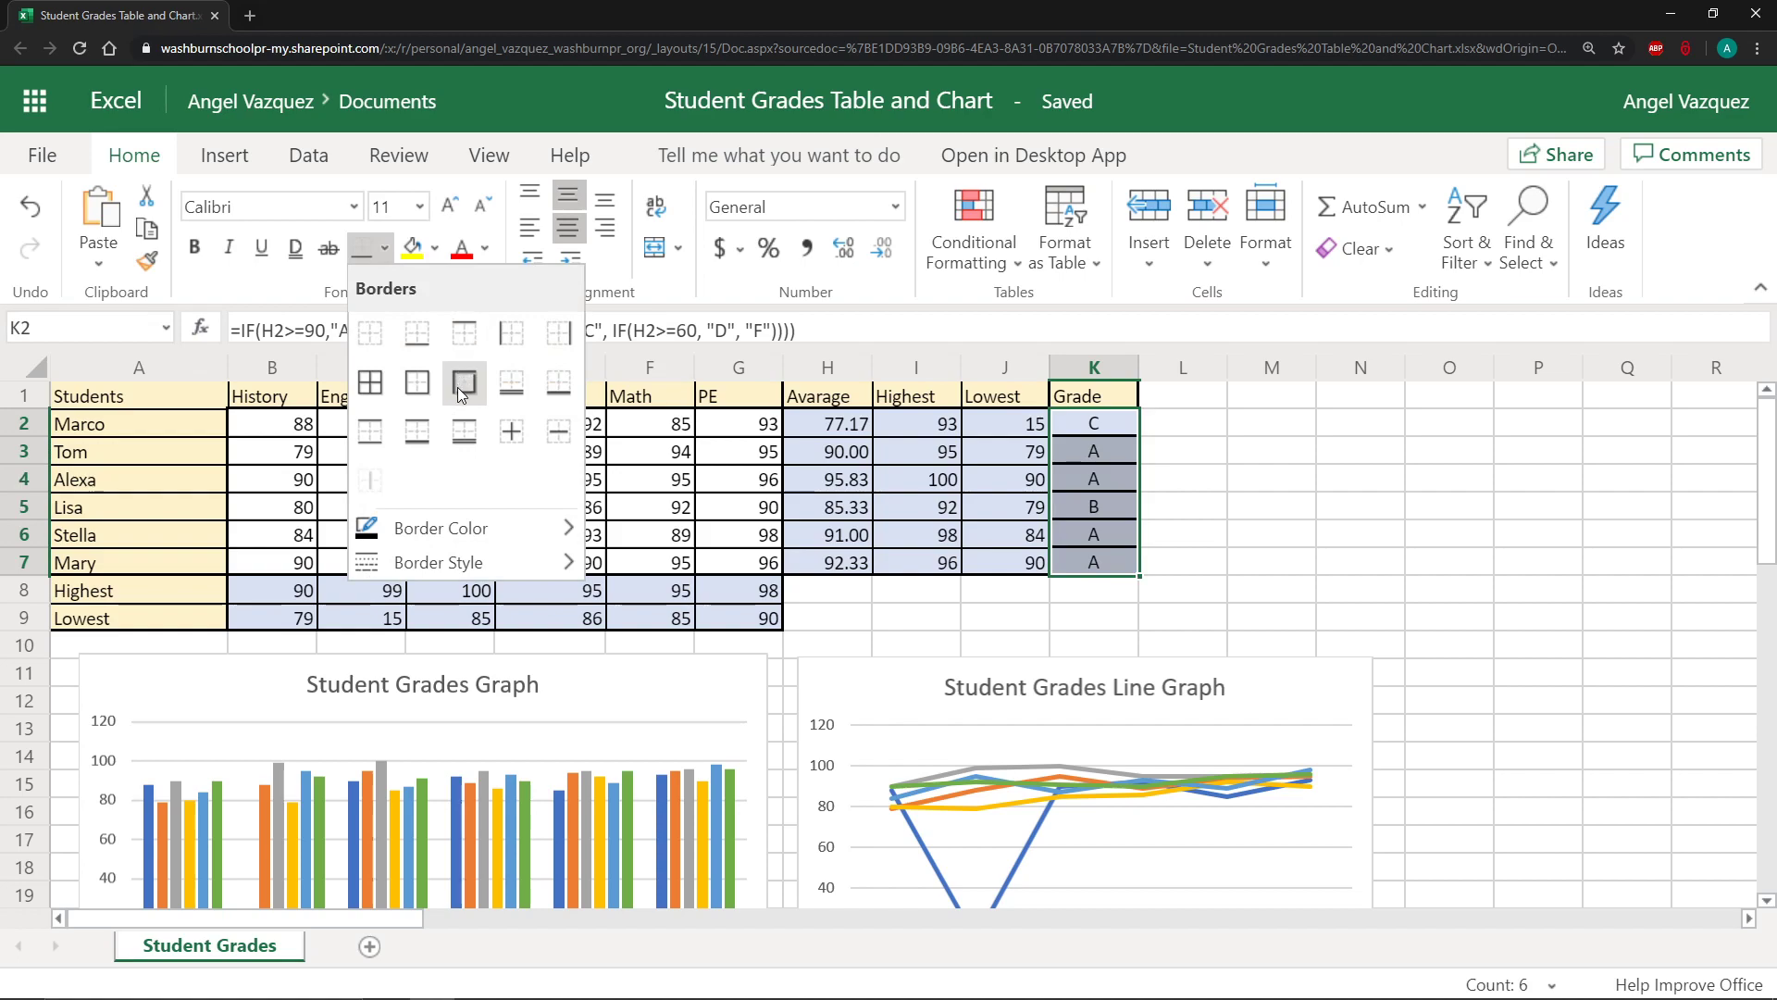
pyautogui.click(381, 385)
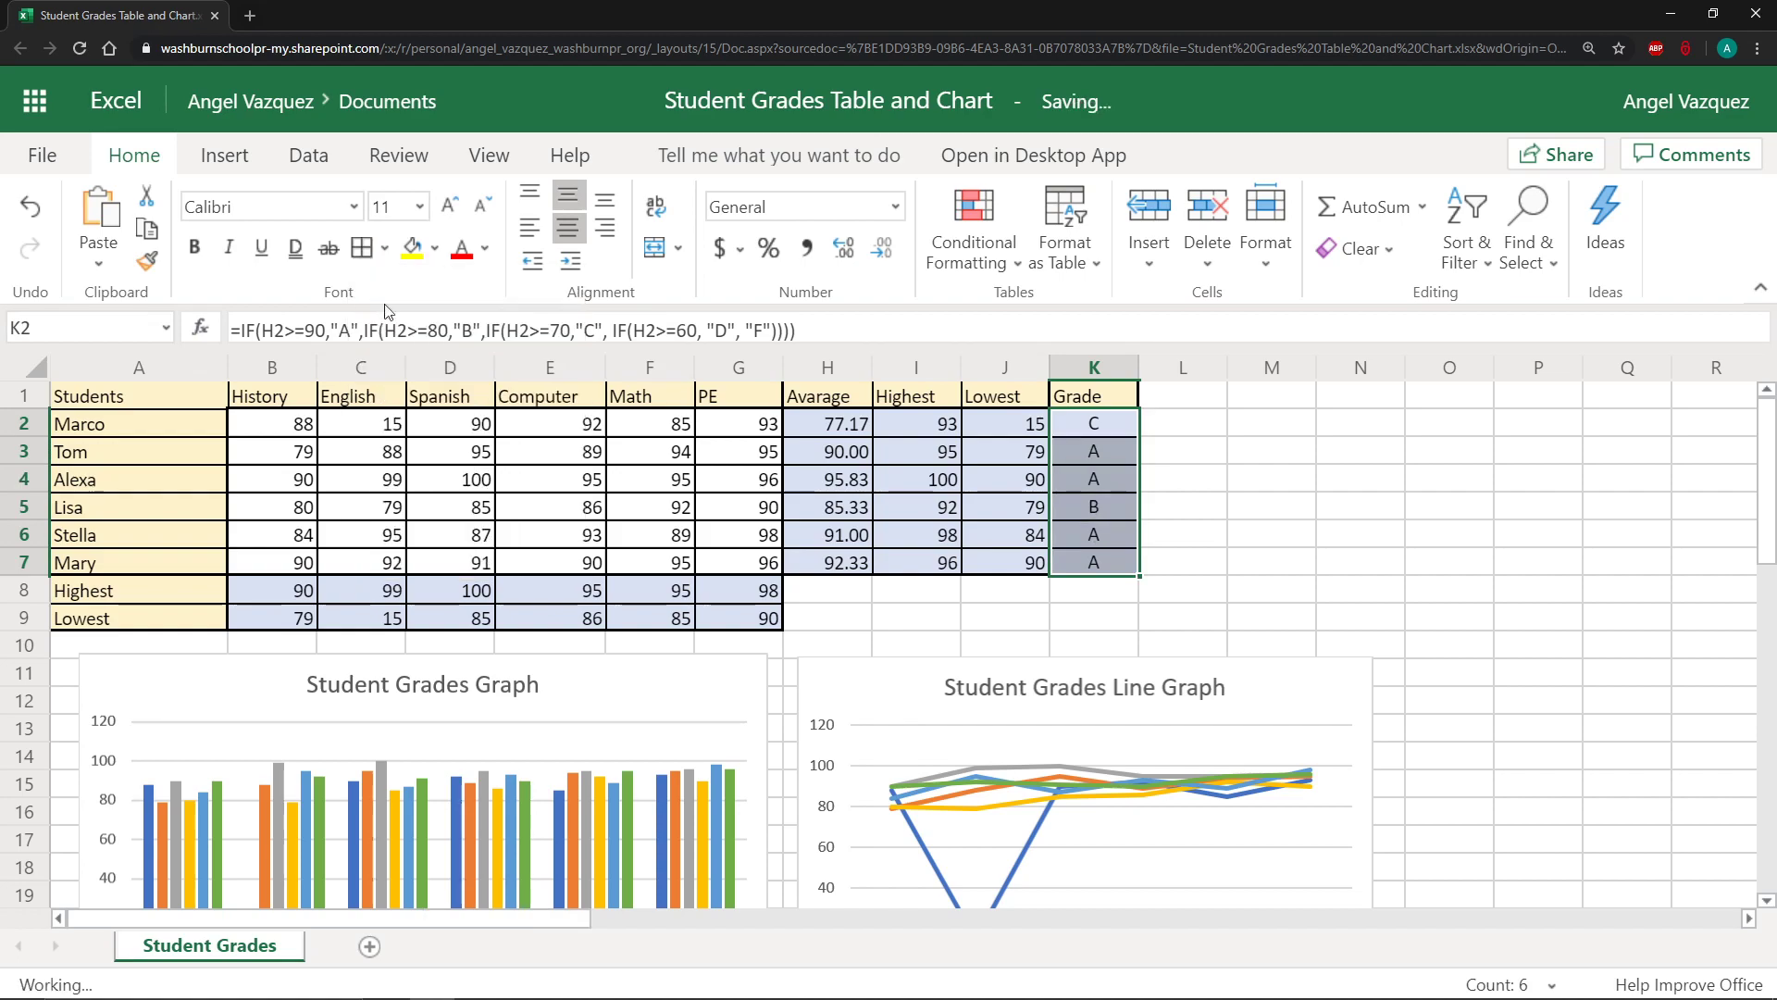
pyautogui.click(382, 259)
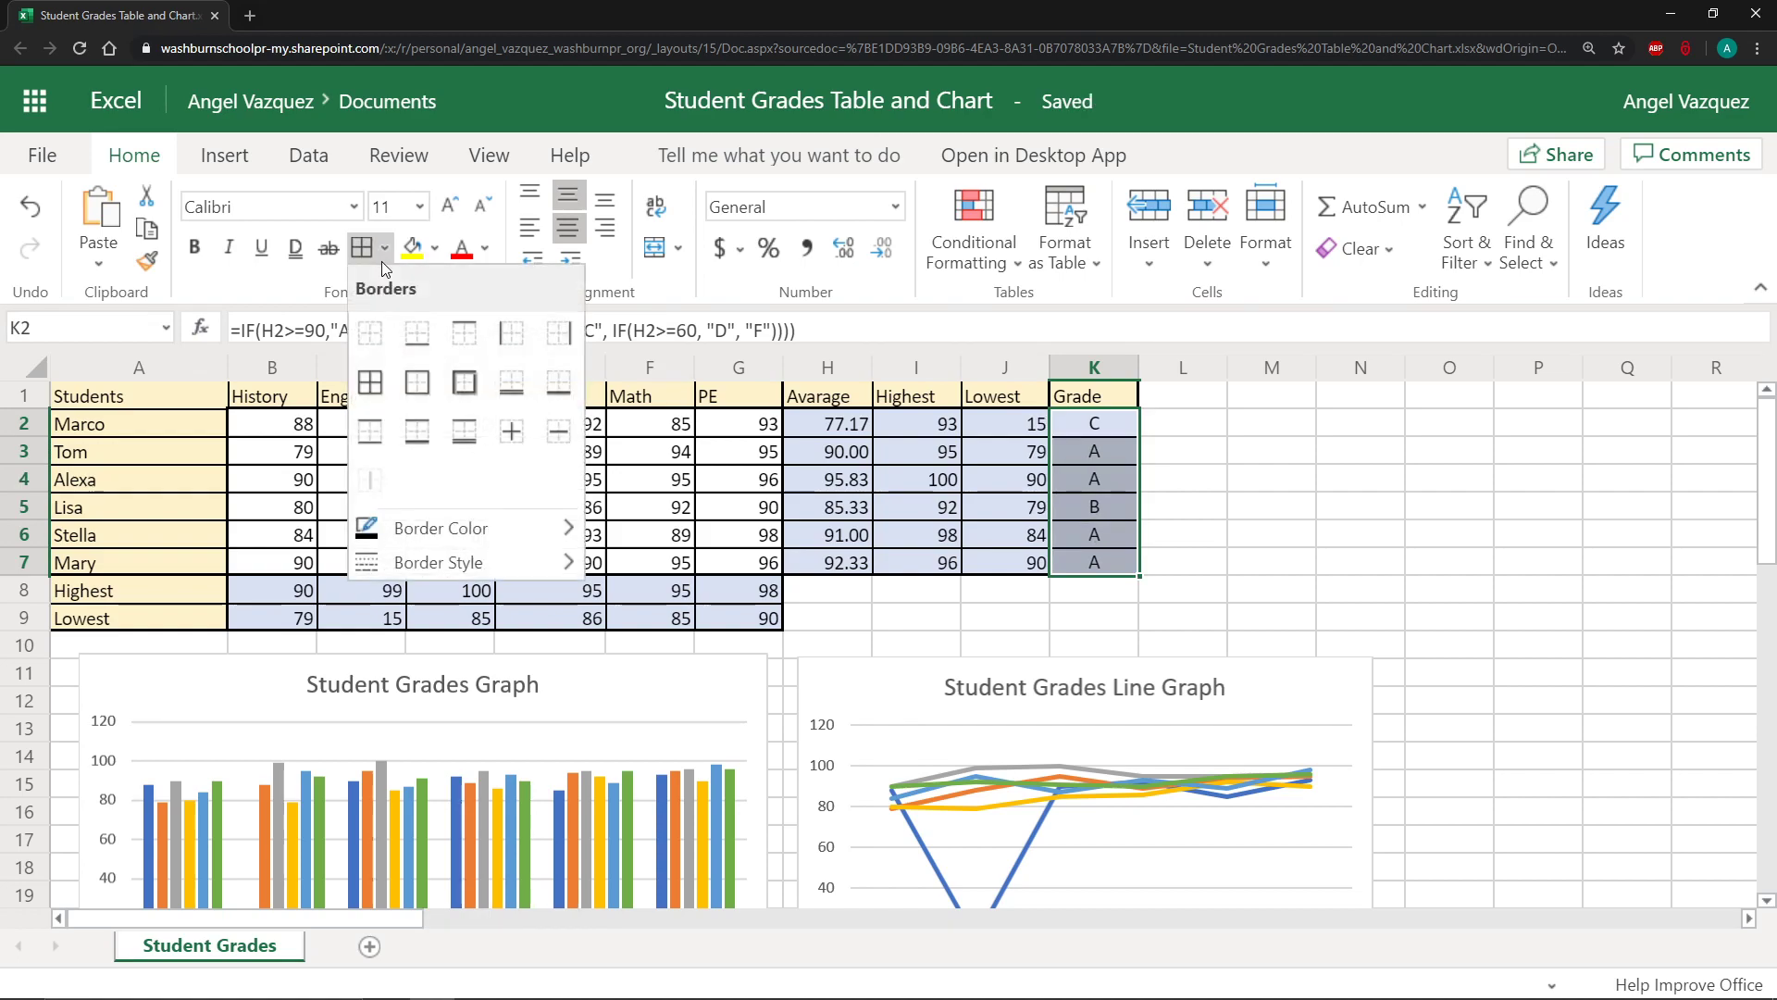
pyautogui.click(511, 430)
pyautogui.doubleClick(1176, 539)
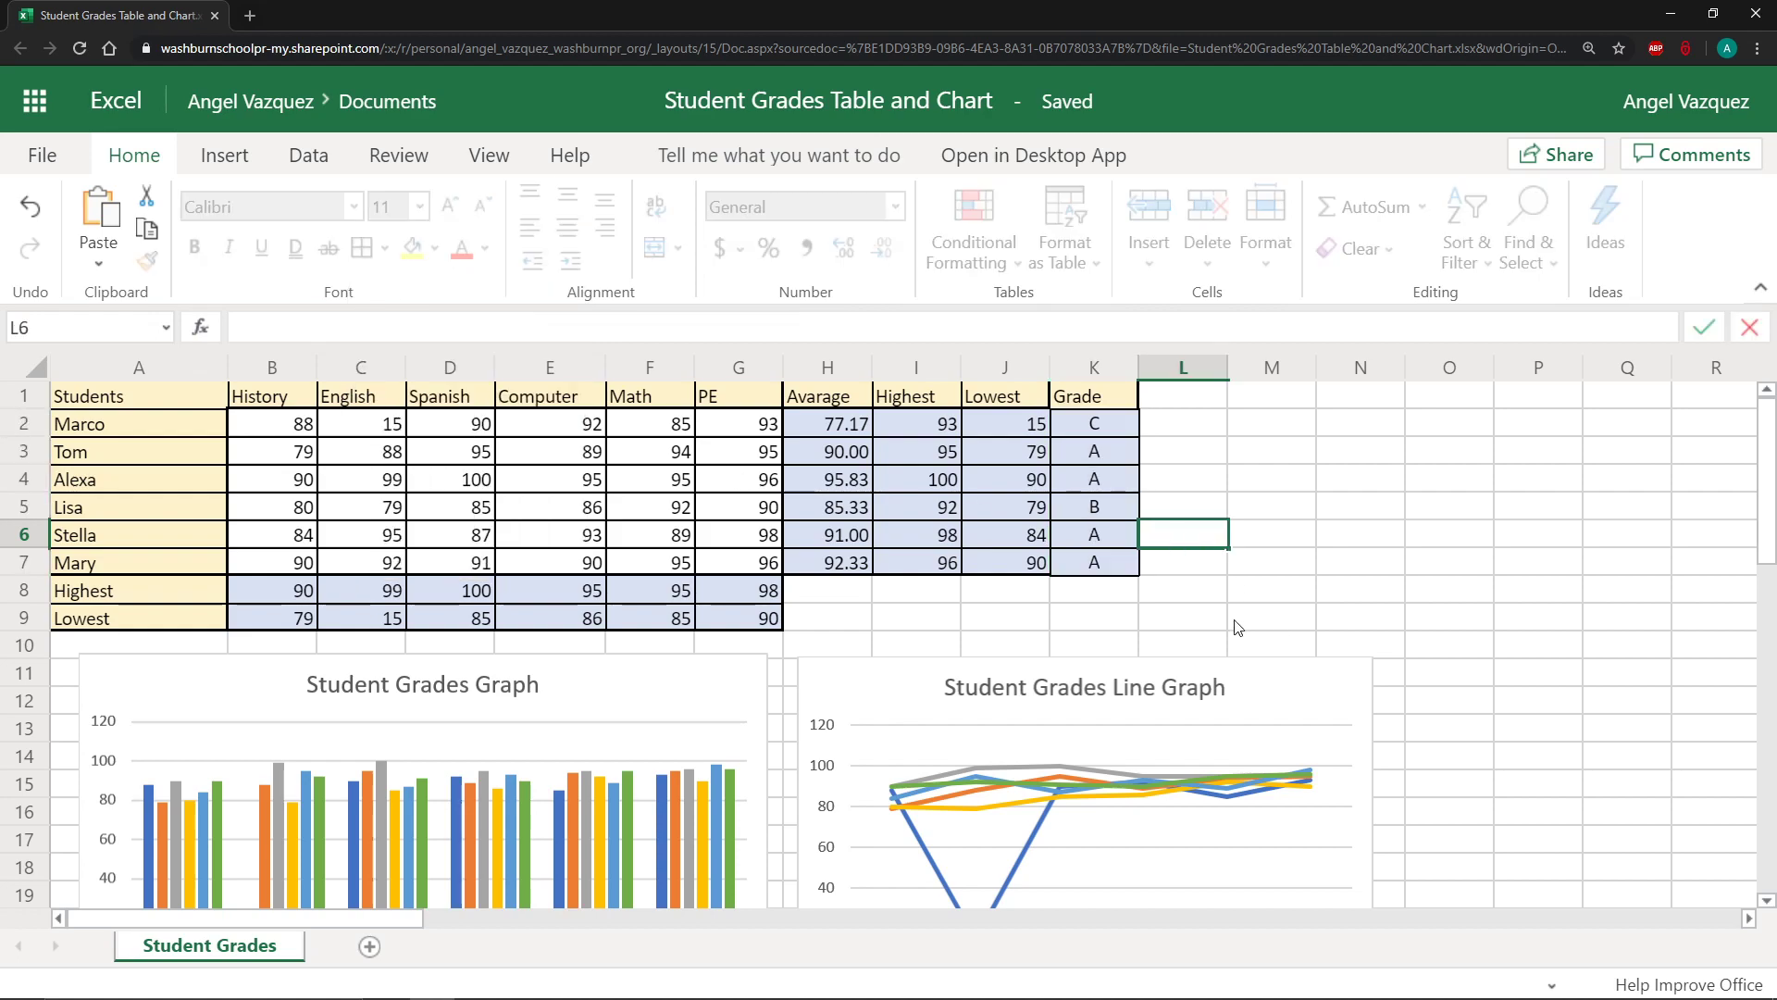
pyautogui.click(1106, 561)
pyautogui.click(1281, 516)
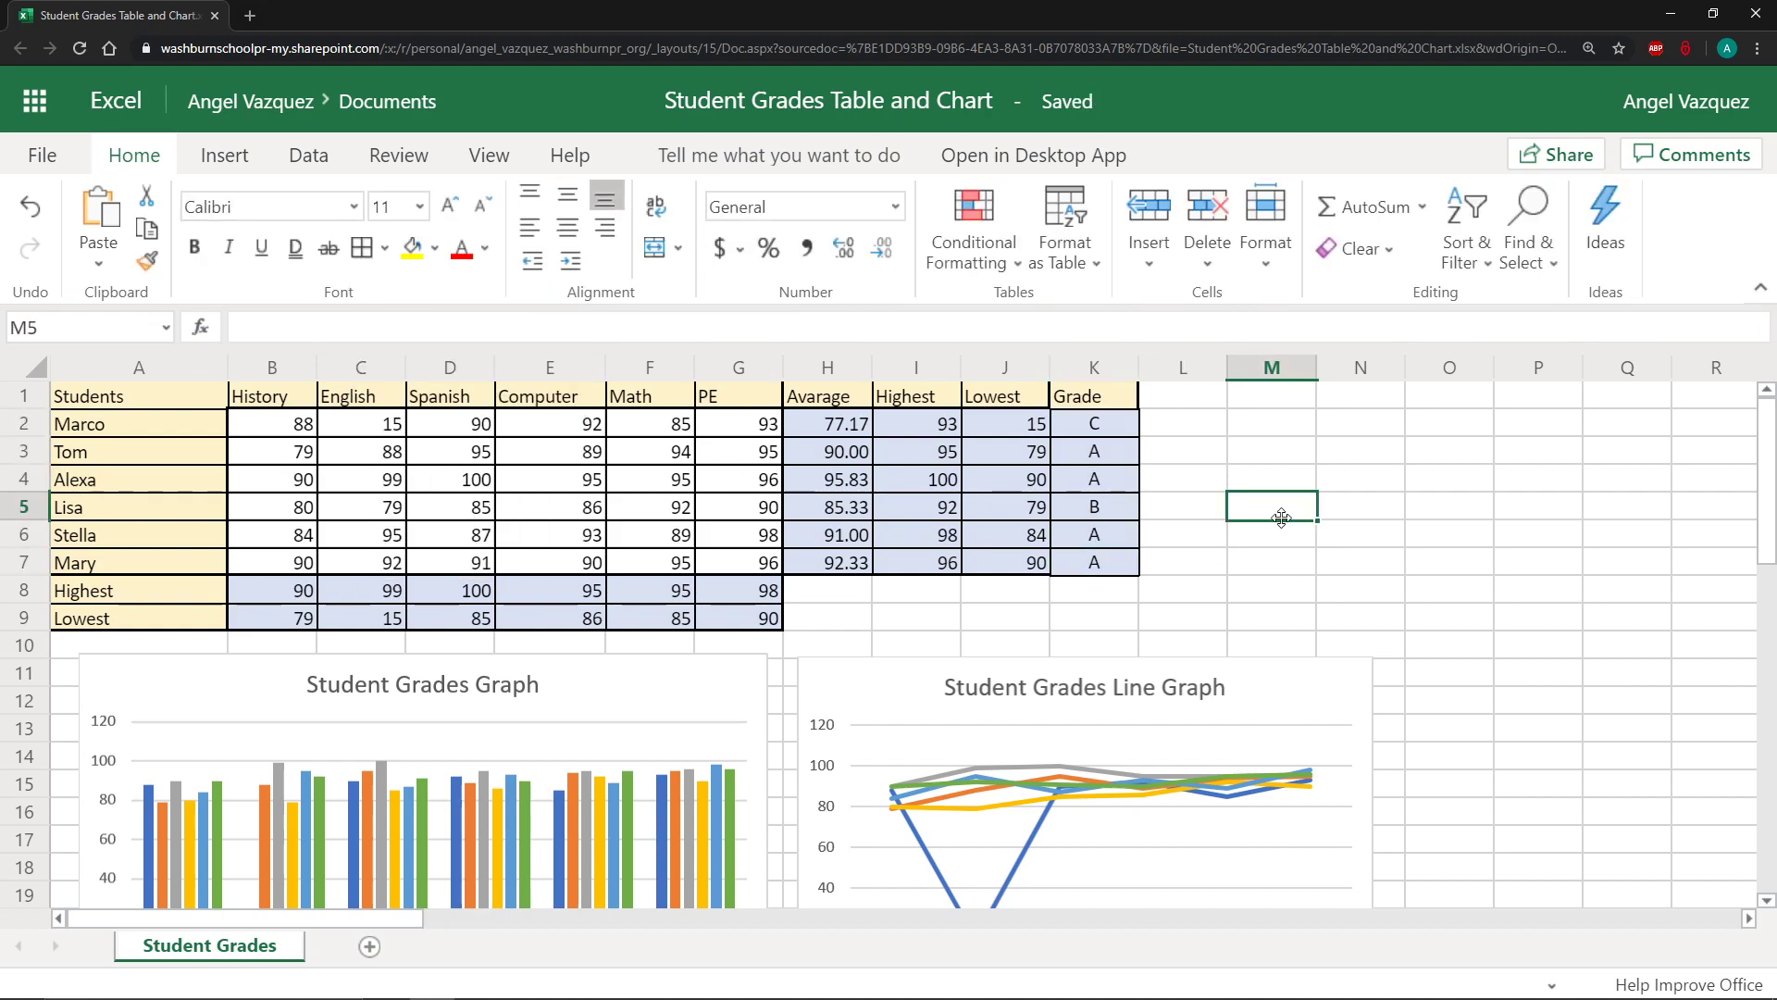
pyautogui.moveTo(1107, 400); pyautogui.dragTo(1103, 575)
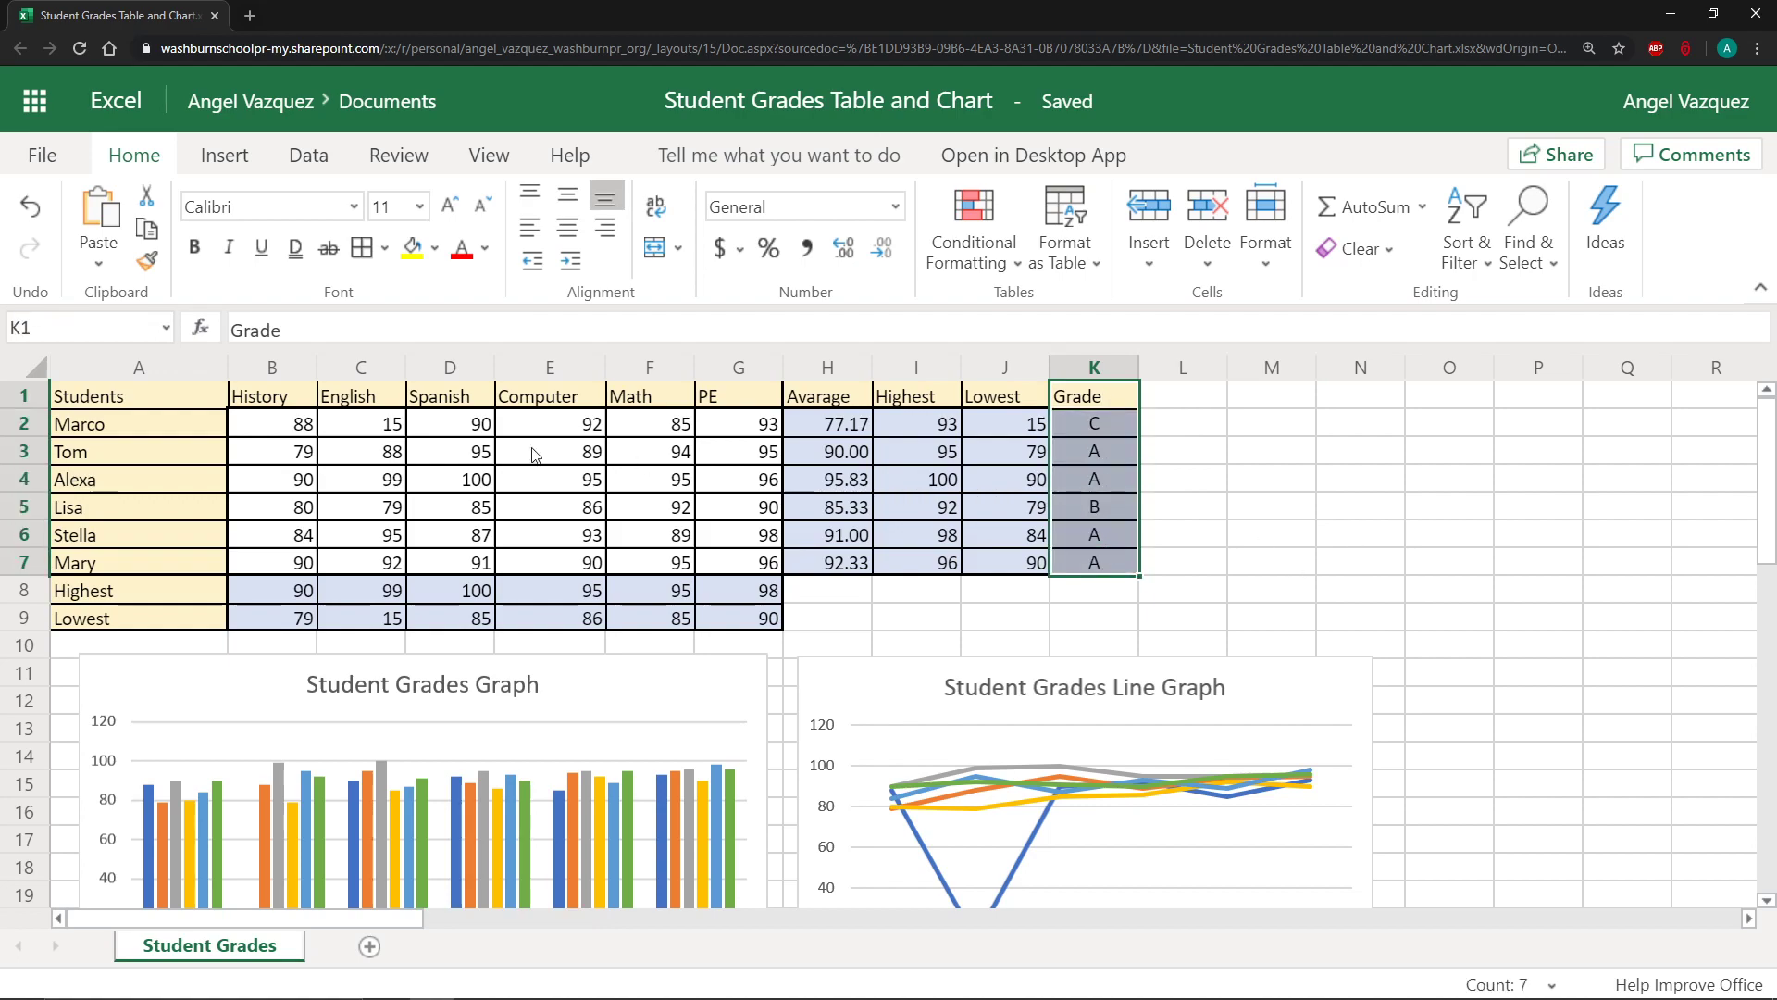
pyautogui.click(1125, 424)
pyautogui.click(1127, 451)
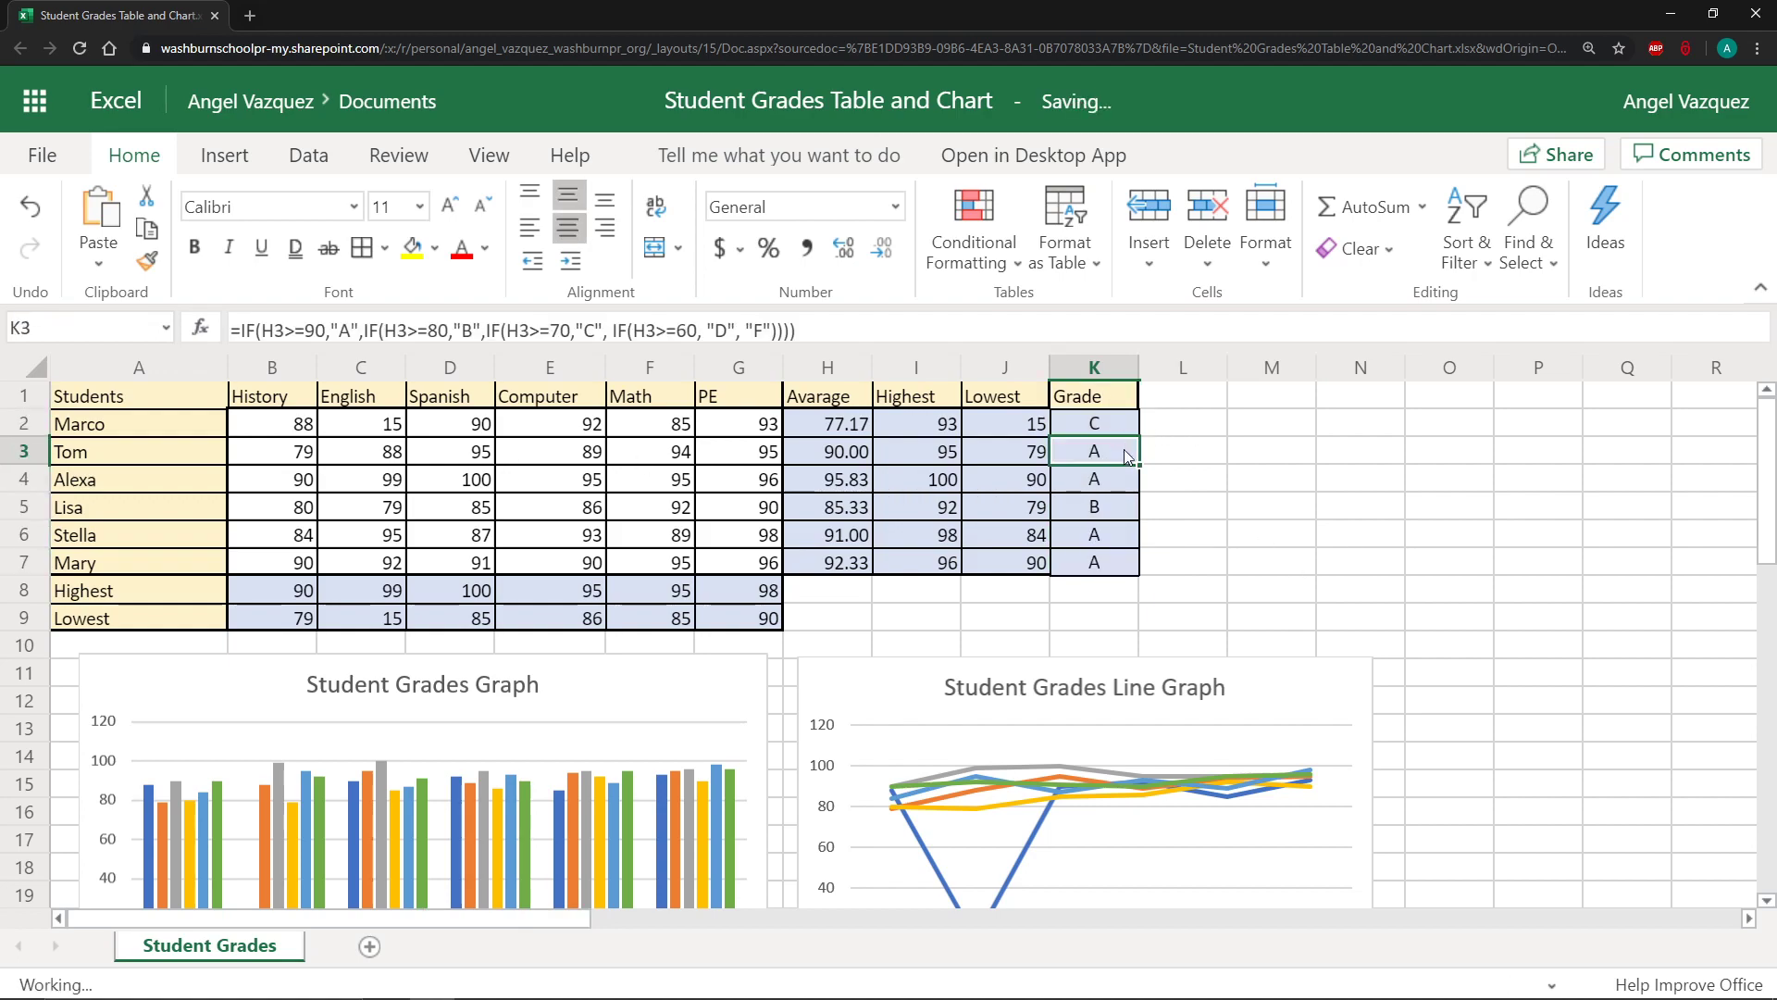
pyautogui.moveTo(1130, 520); pyautogui.dragTo(1130, 523)
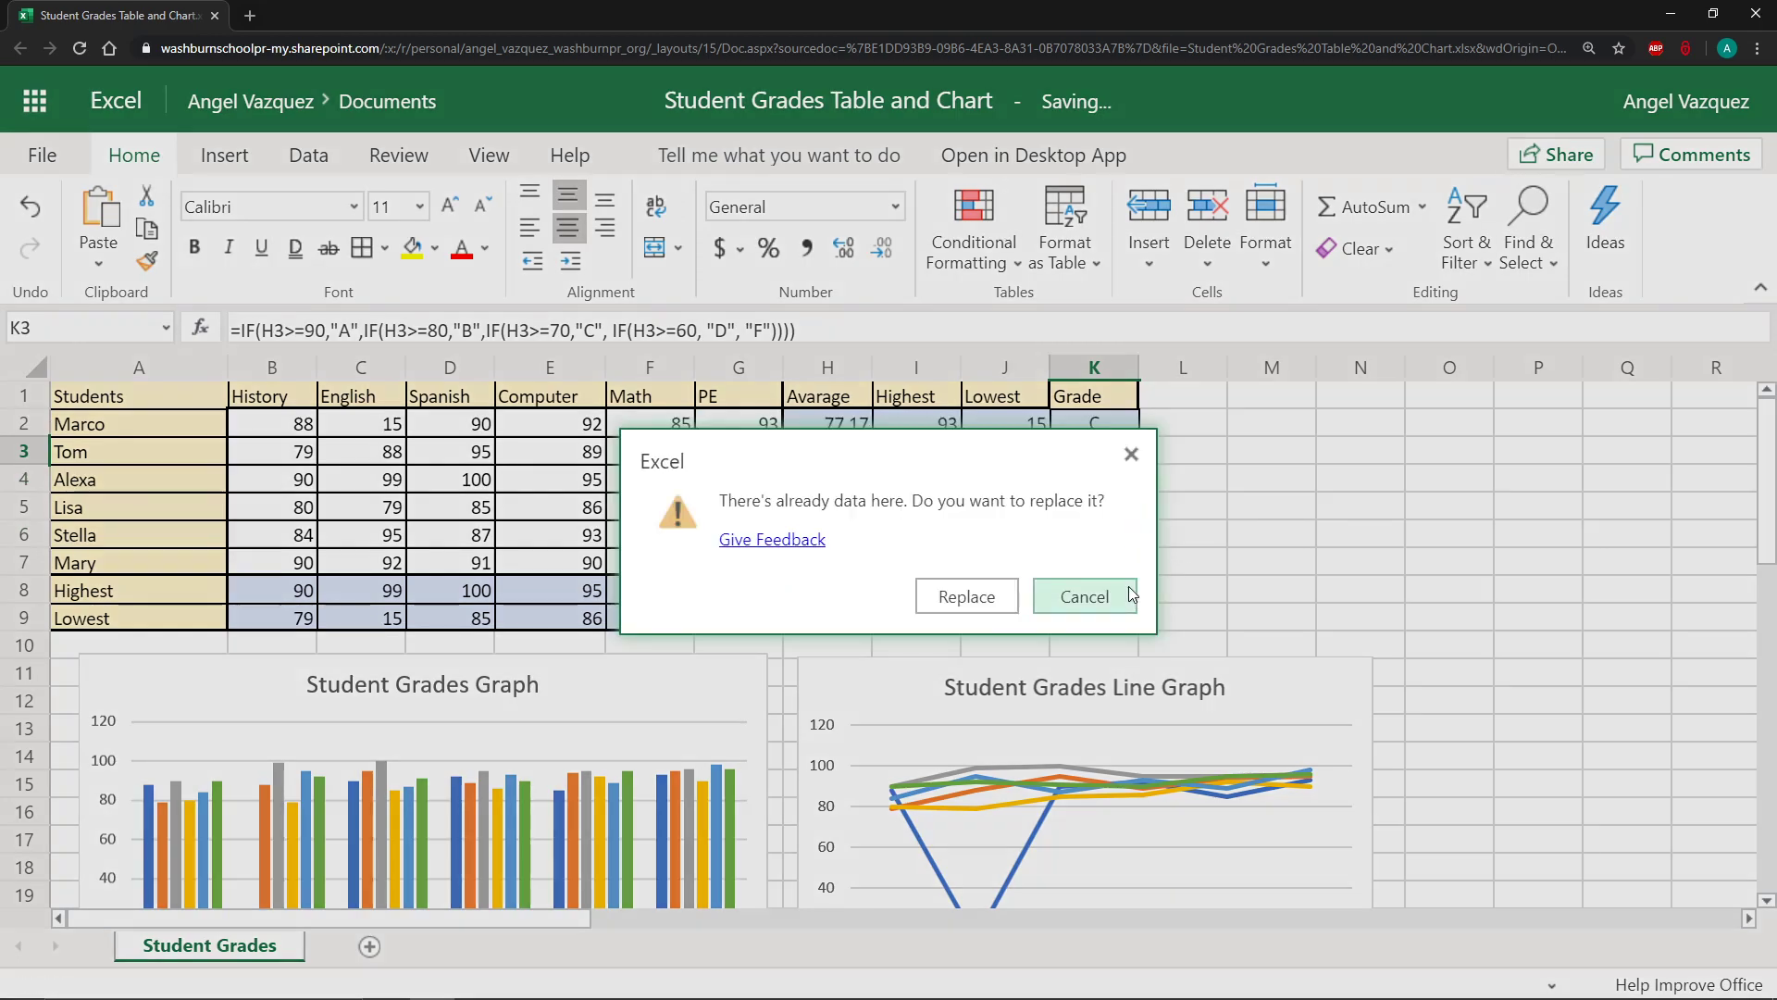
pyautogui.click(1127, 586)
pyautogui.click(1418, 578)
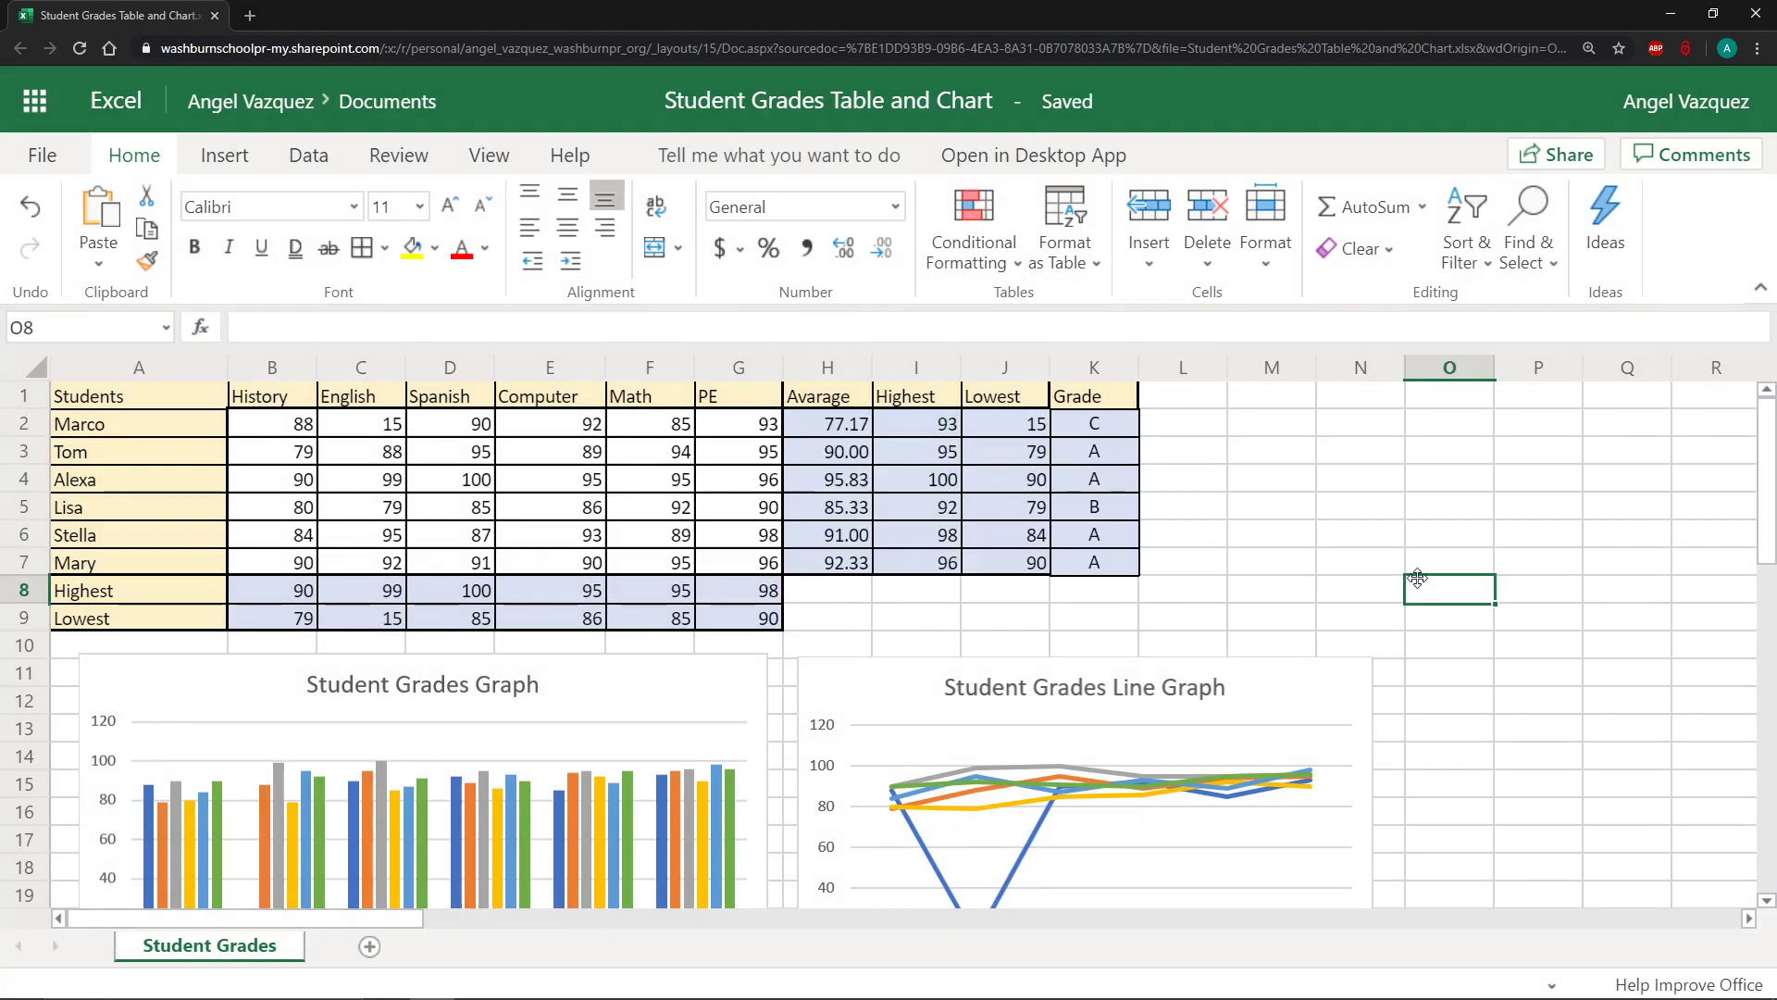